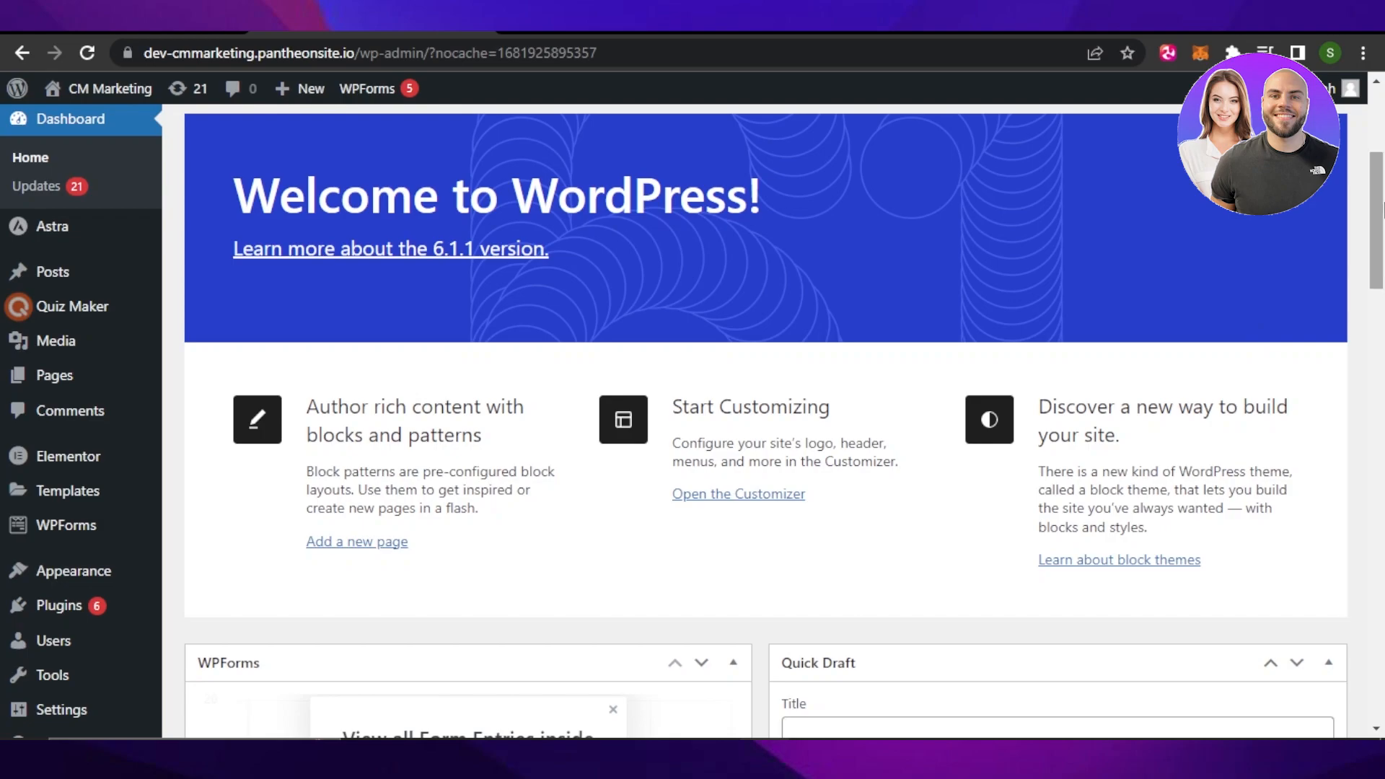
Step: Open the WordPress site admin from the Pantheon development environment dashboard
mouse_move(1382, 202)
mouse_down()
mouse_move(1382, 465)
mouse_move(1382, 198)
mouse_up()
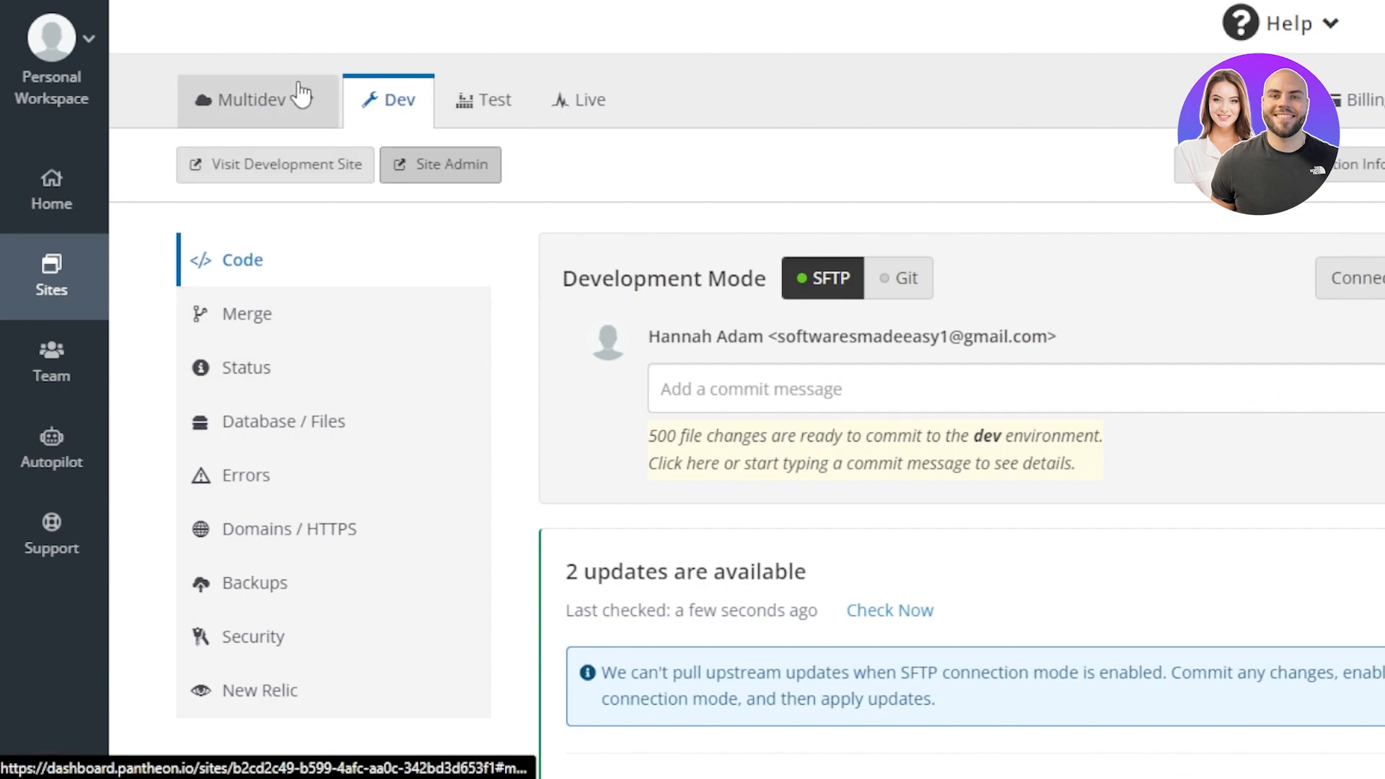
click(449, 181)
scroll(746, 416, up, 2)
scroll(747, 416, down, 3)
scroll(747, 415, up, 1)
scroll(746, 416, down, 1)
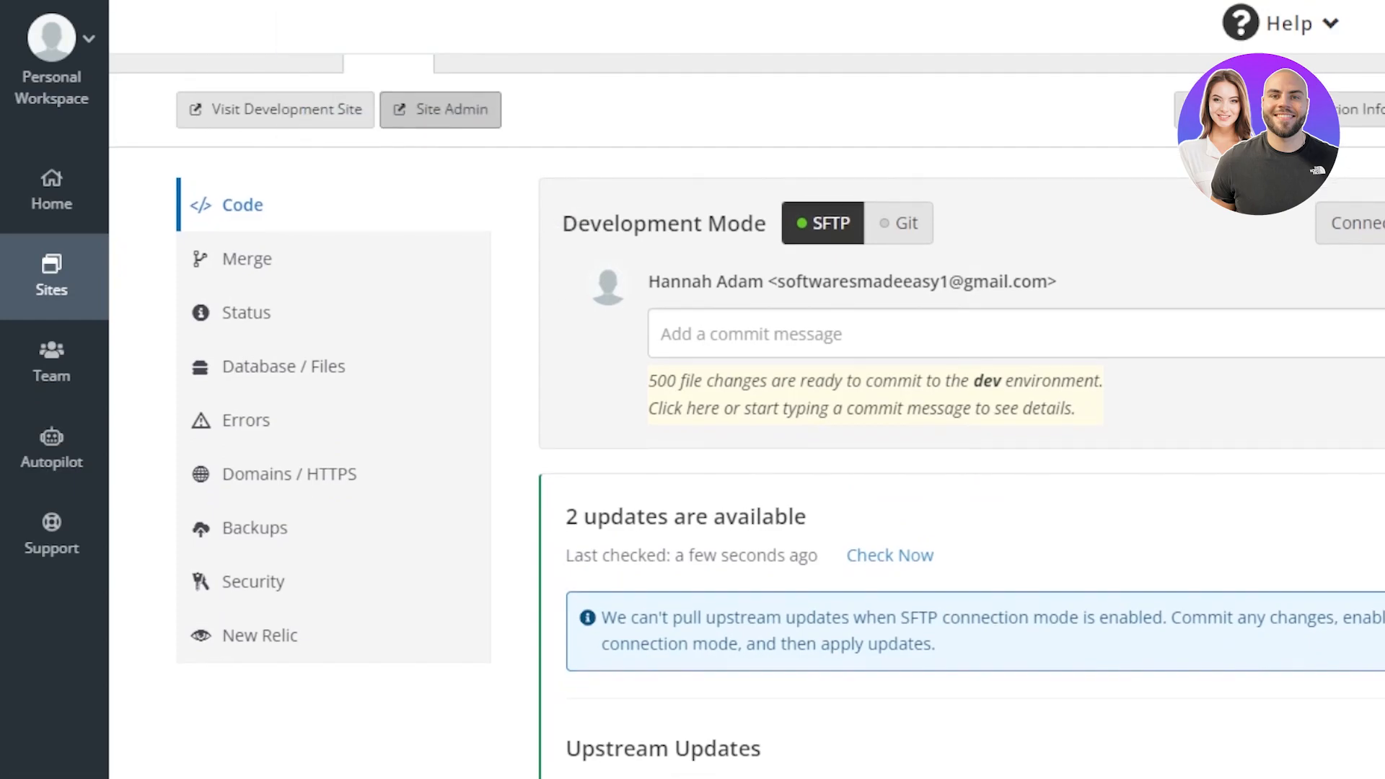
scroll(747, 416, up, 3)
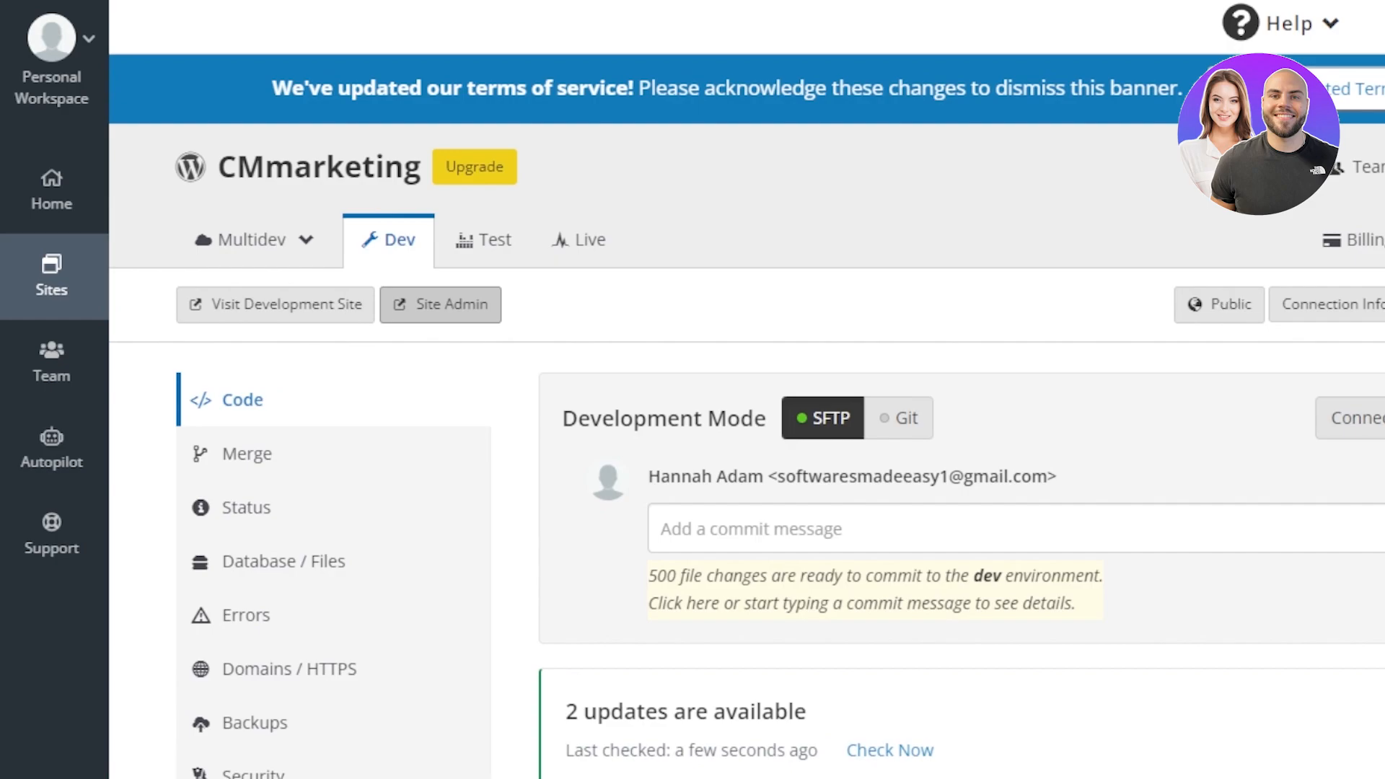
scroll(747, 416, down, 3)
scroll(747, 415, down, 2)
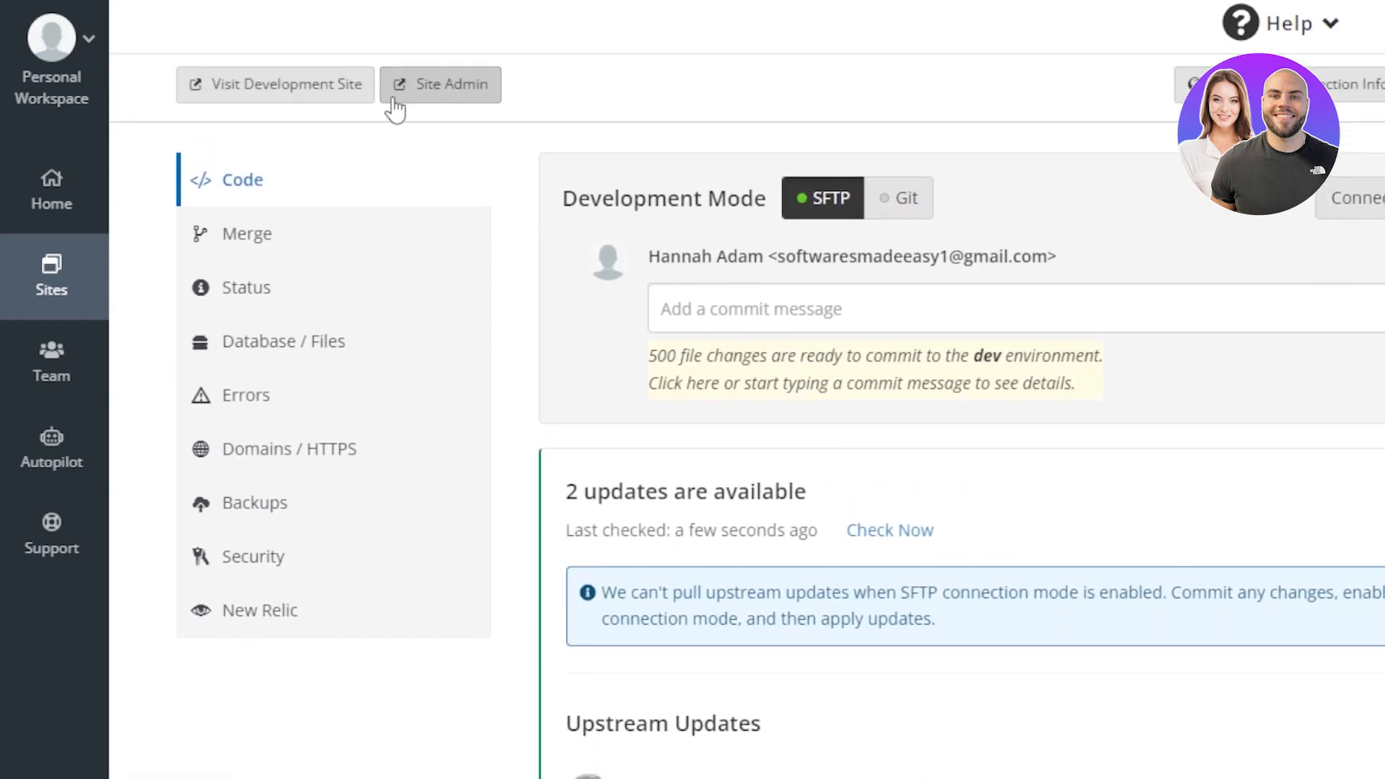
click(471, 98)
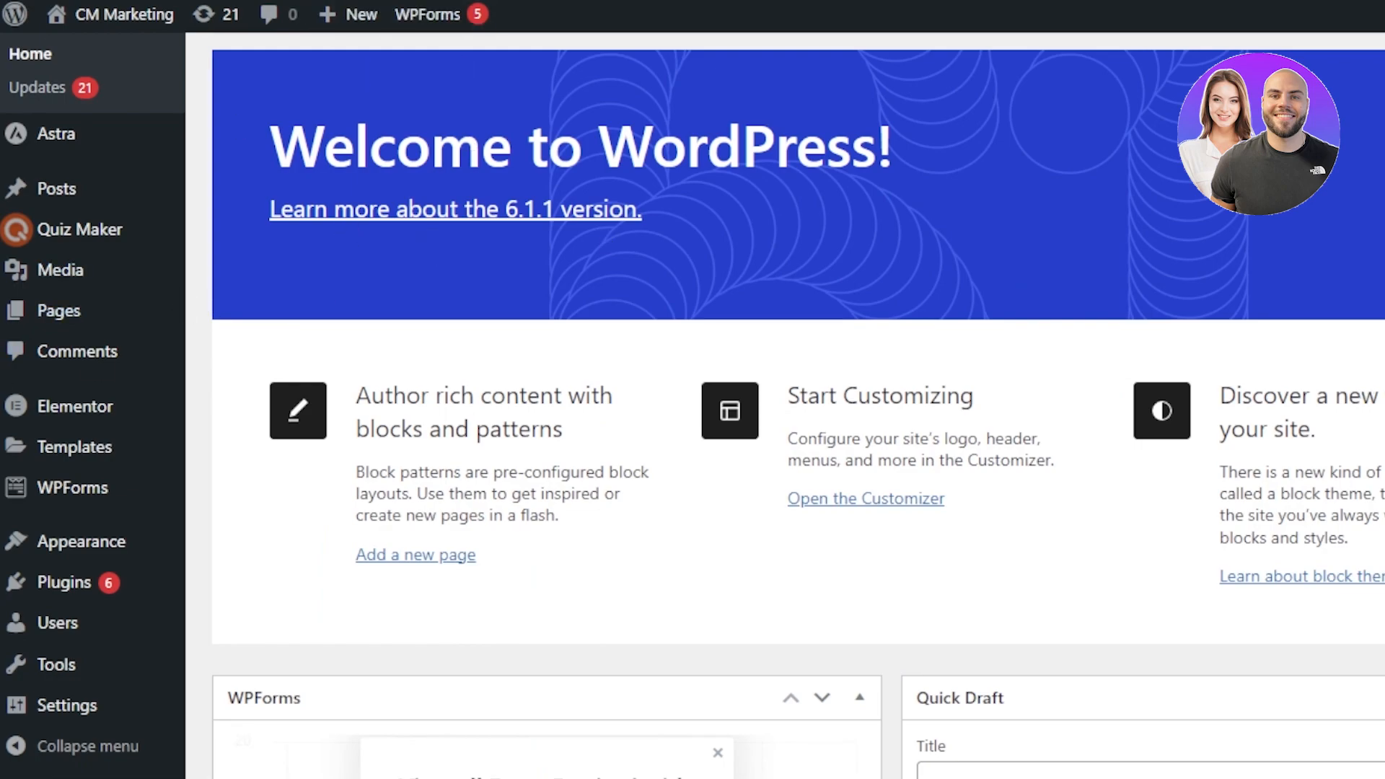
Step: Open the public site in a new browser tab
scroll(799, 404, down, 5)
scroll(799, 404, up, 6)
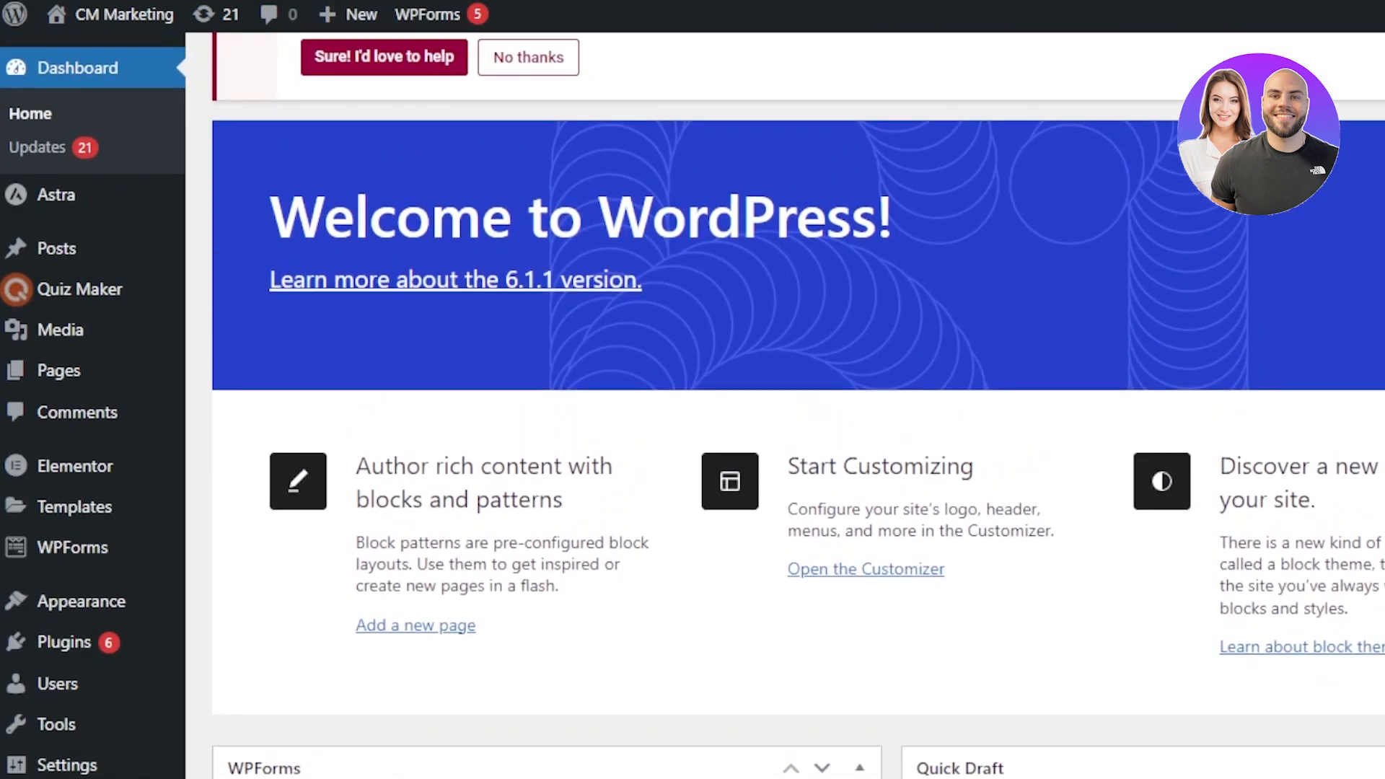
mouse_move(137, 22)
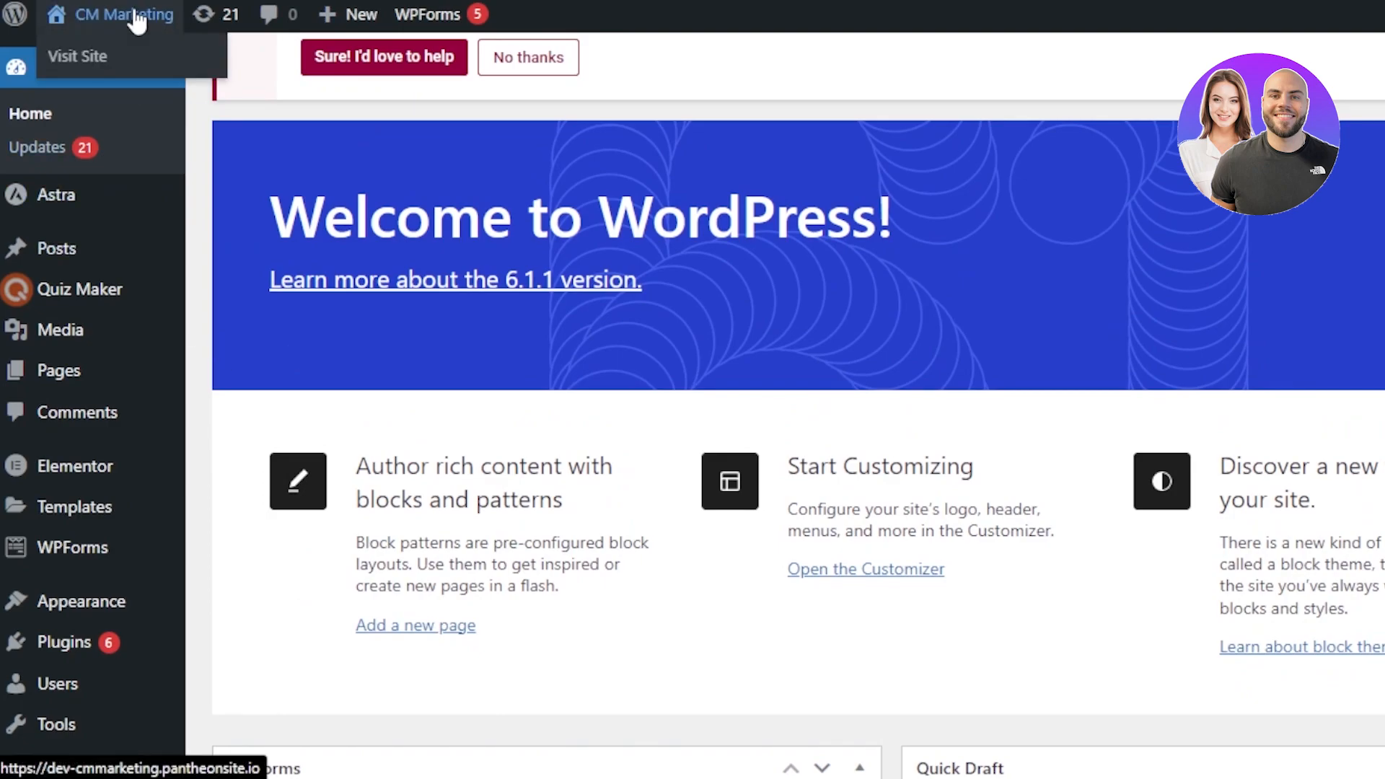
right_click(103, 57)
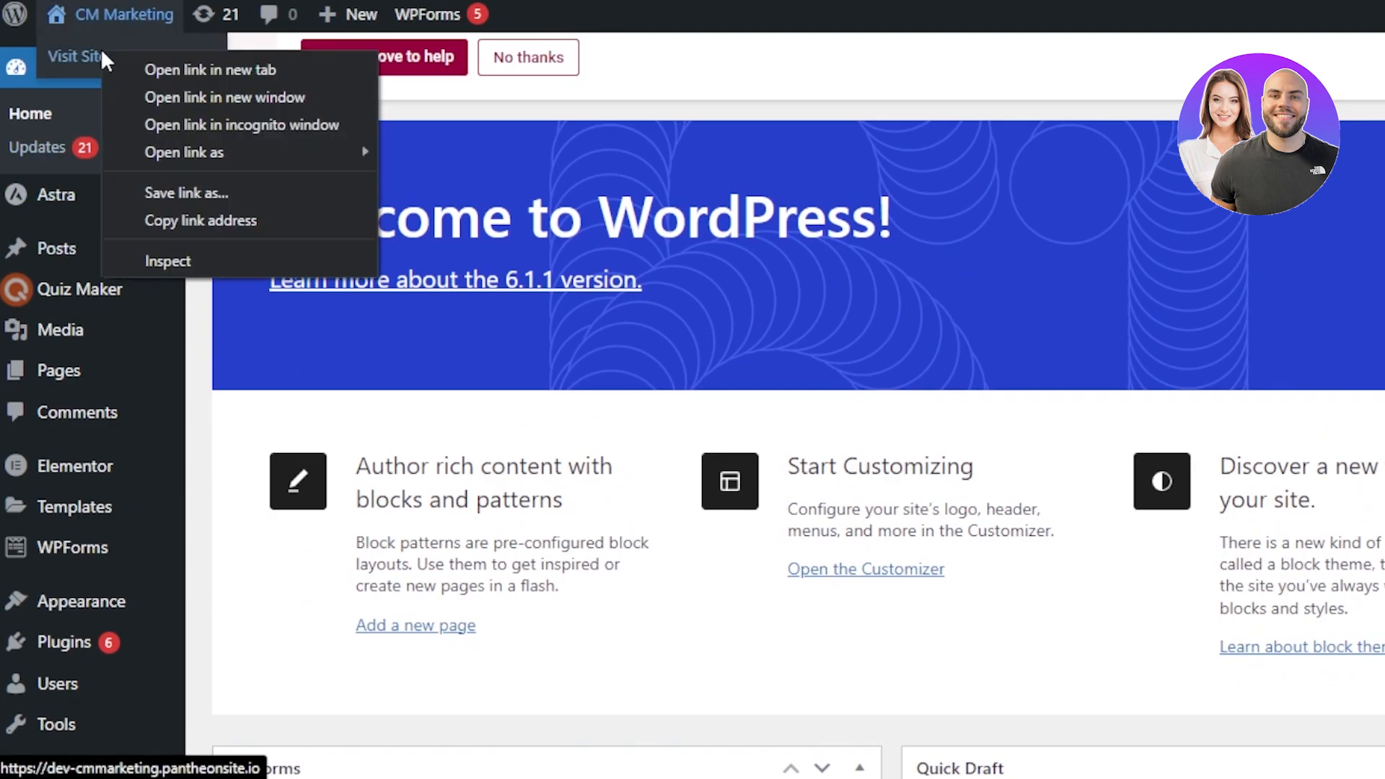
click(178, 68)
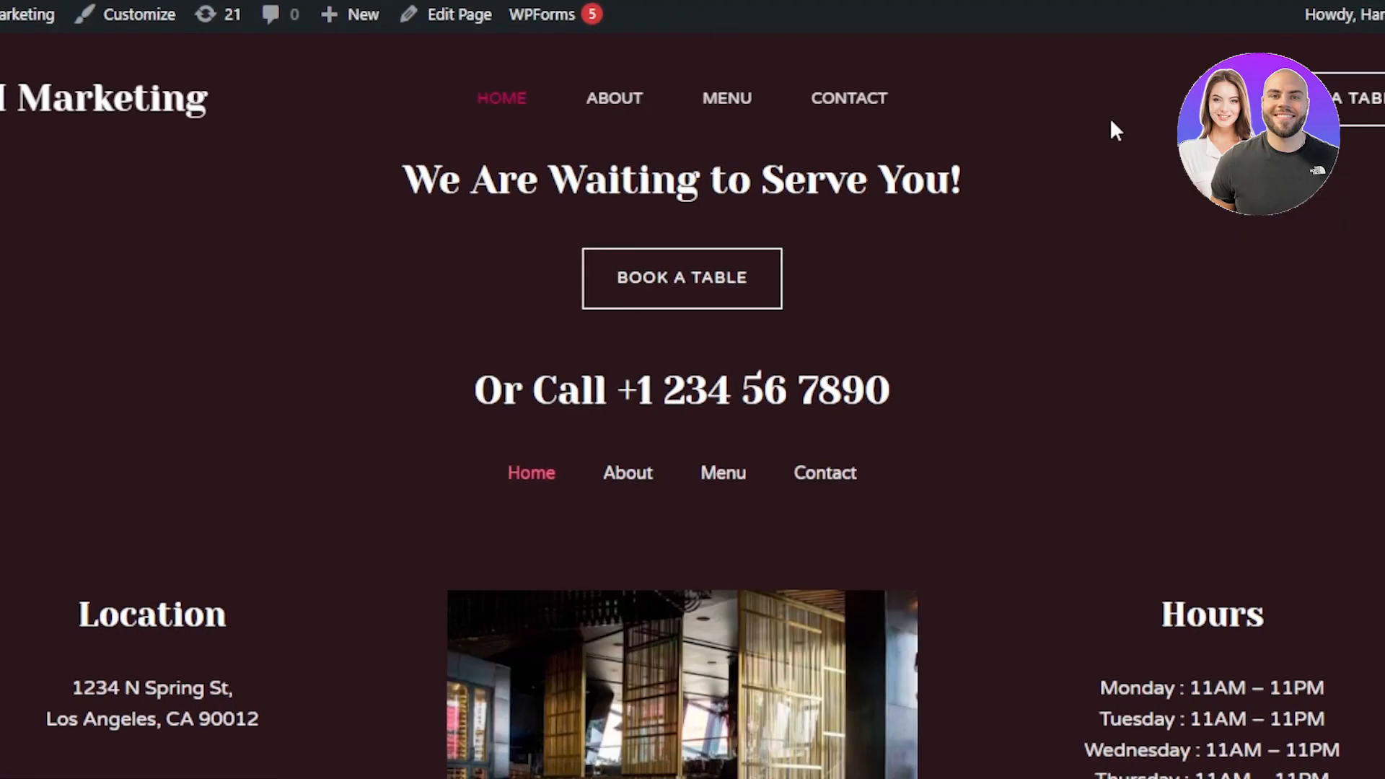
Step: Look over the site's home page and the admin sidebar menu
scroll(683, 433, down, 5)
scroll(682, 433, up, 5)
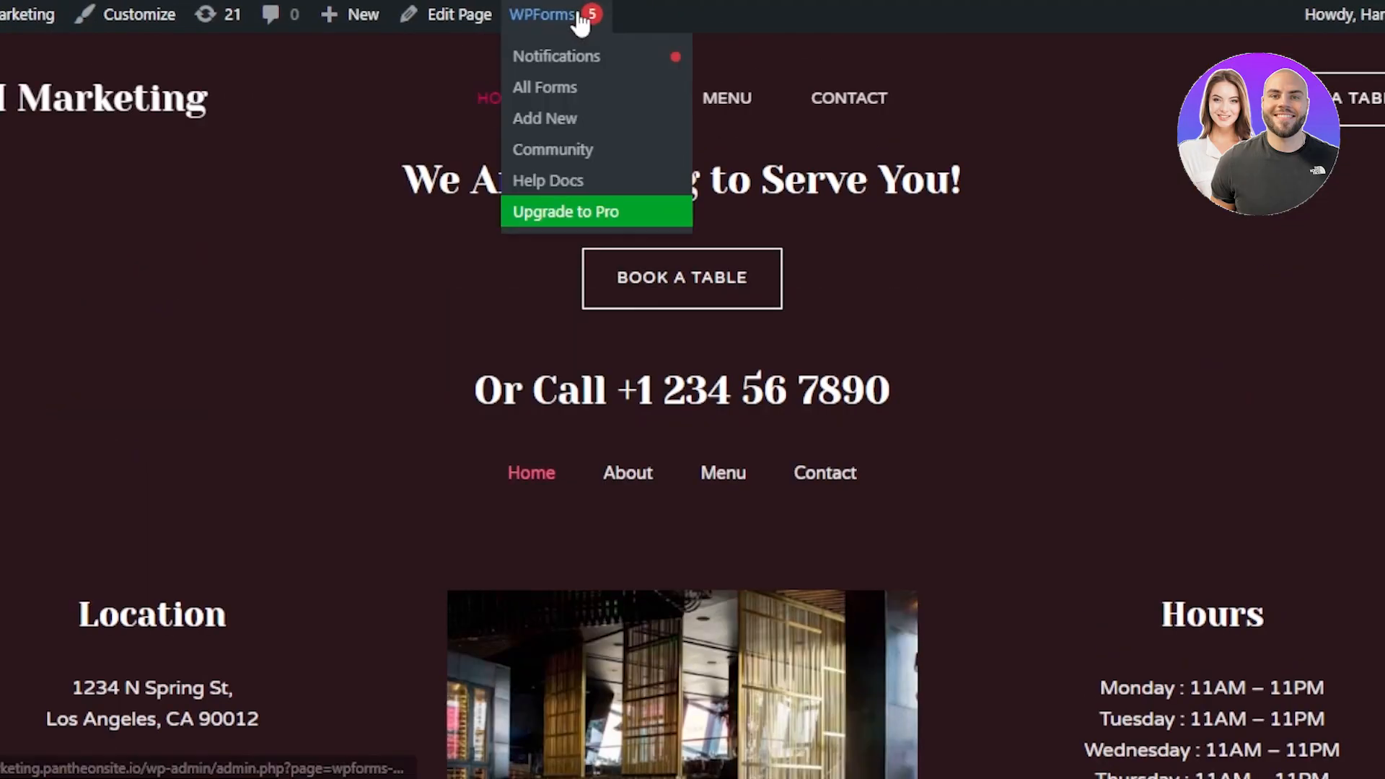
scroll(245, 141, down, 5)
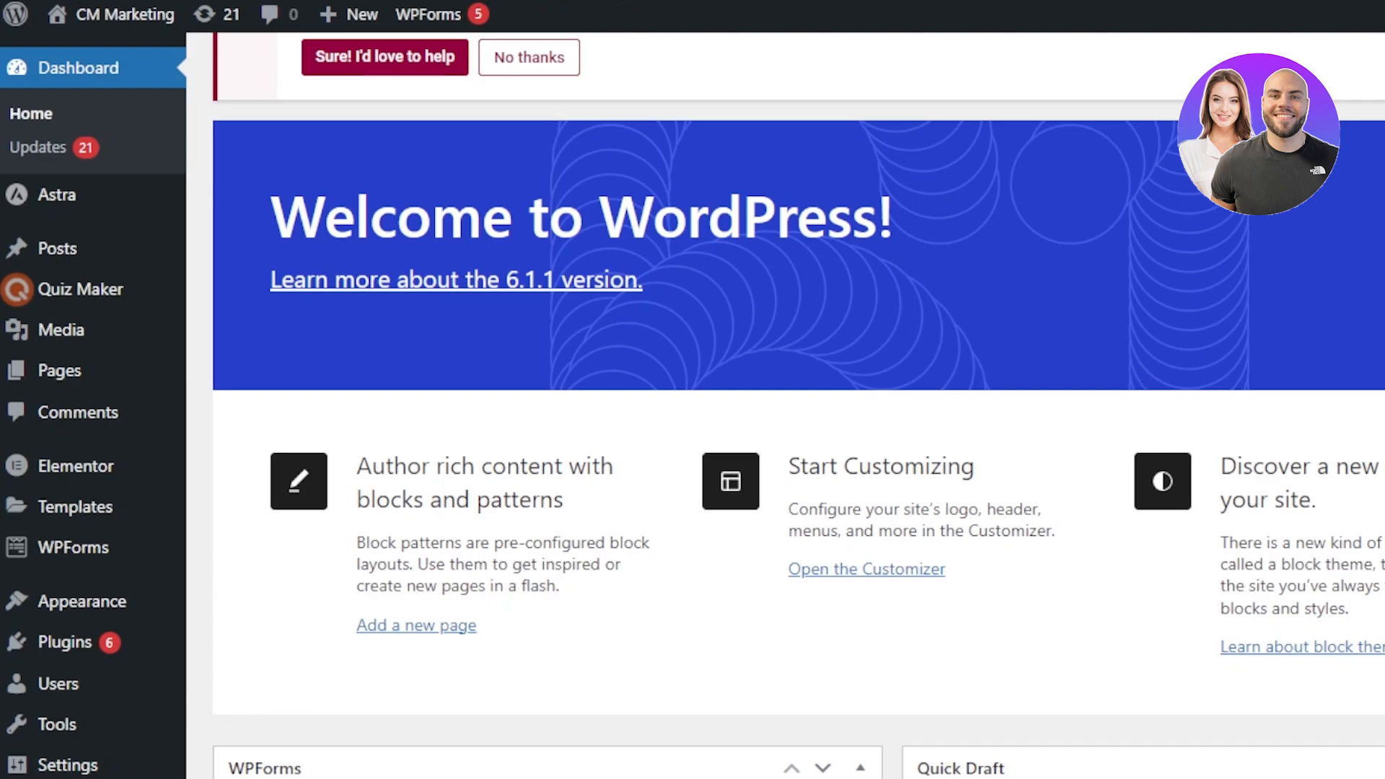
scroll(794, 404, down, 1)
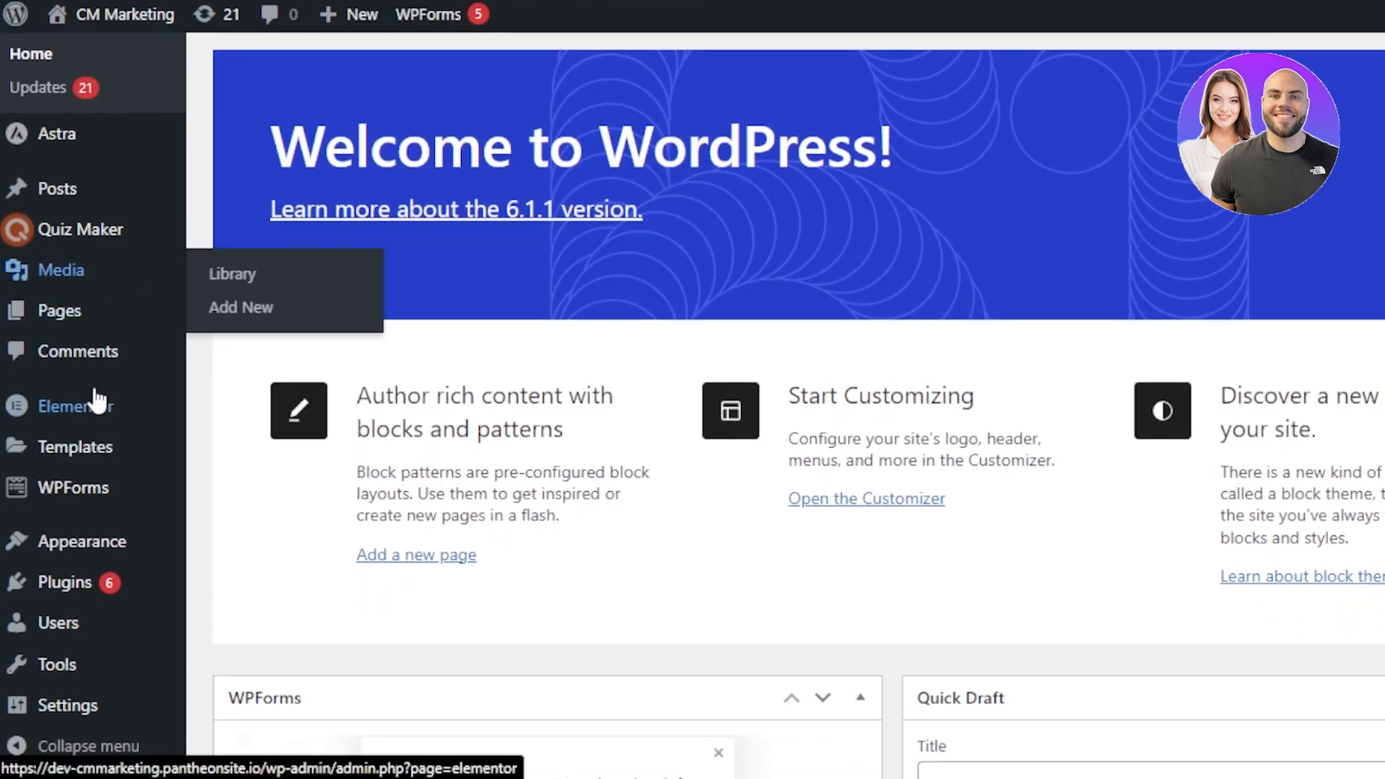
mouse_move(97, 399)
mouse_move(83, 189)
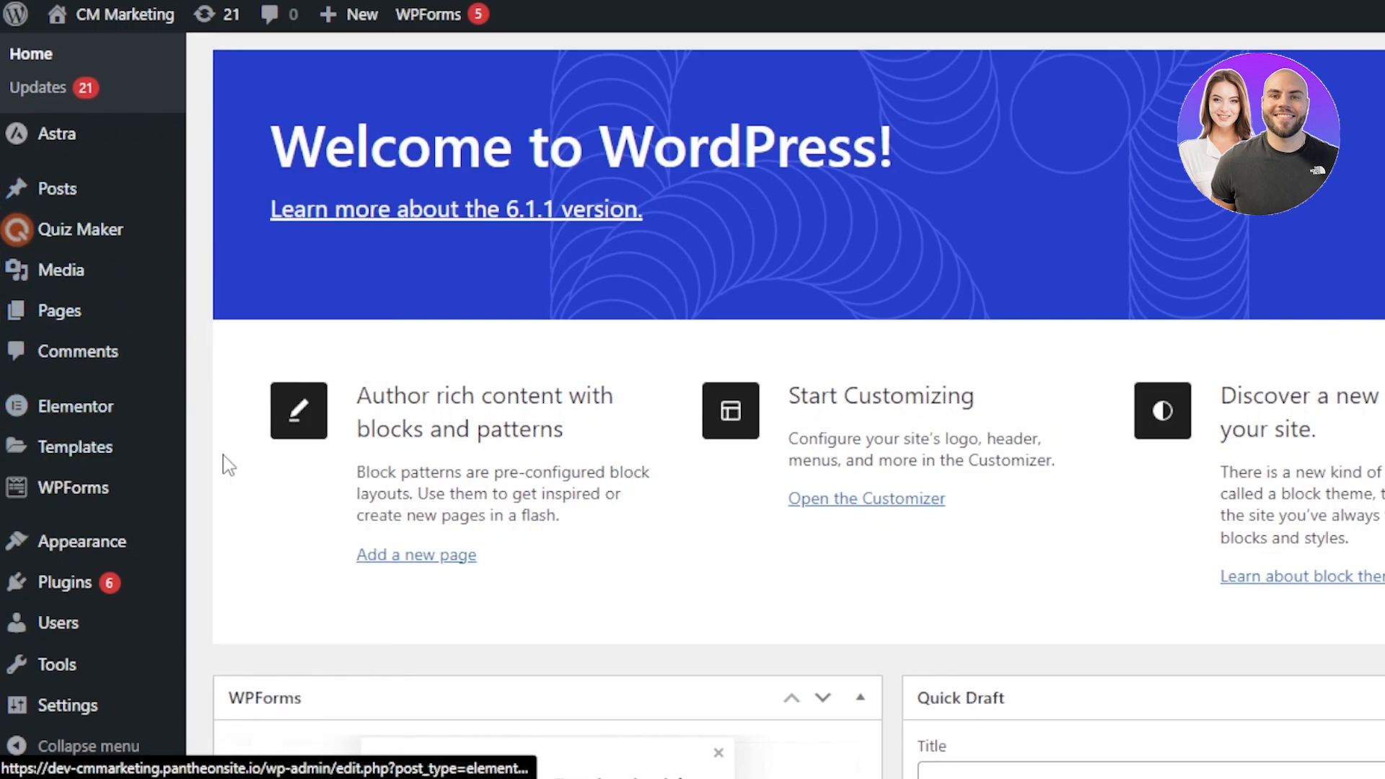
mouse_move(189, 417)
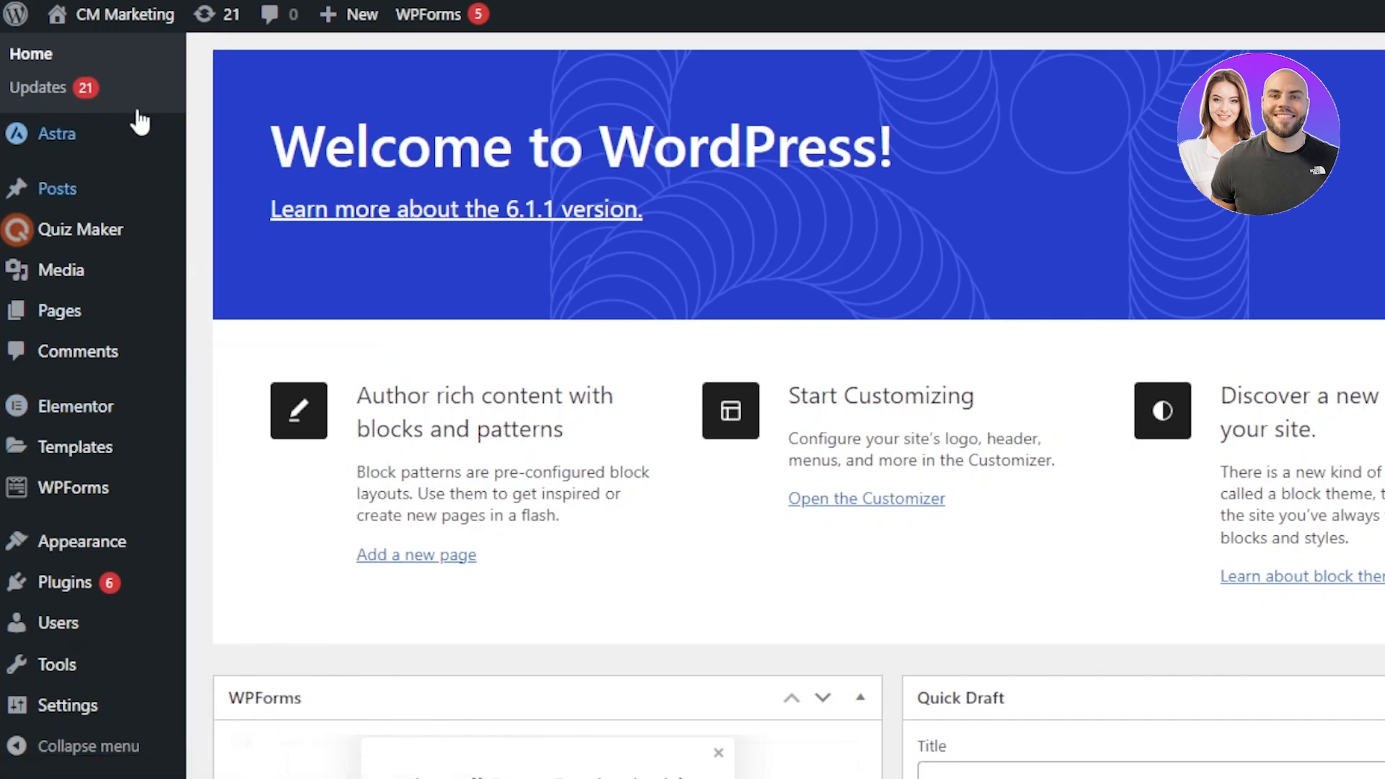
Step: Open the list of all pages and review the existing pages
click(55, 312)
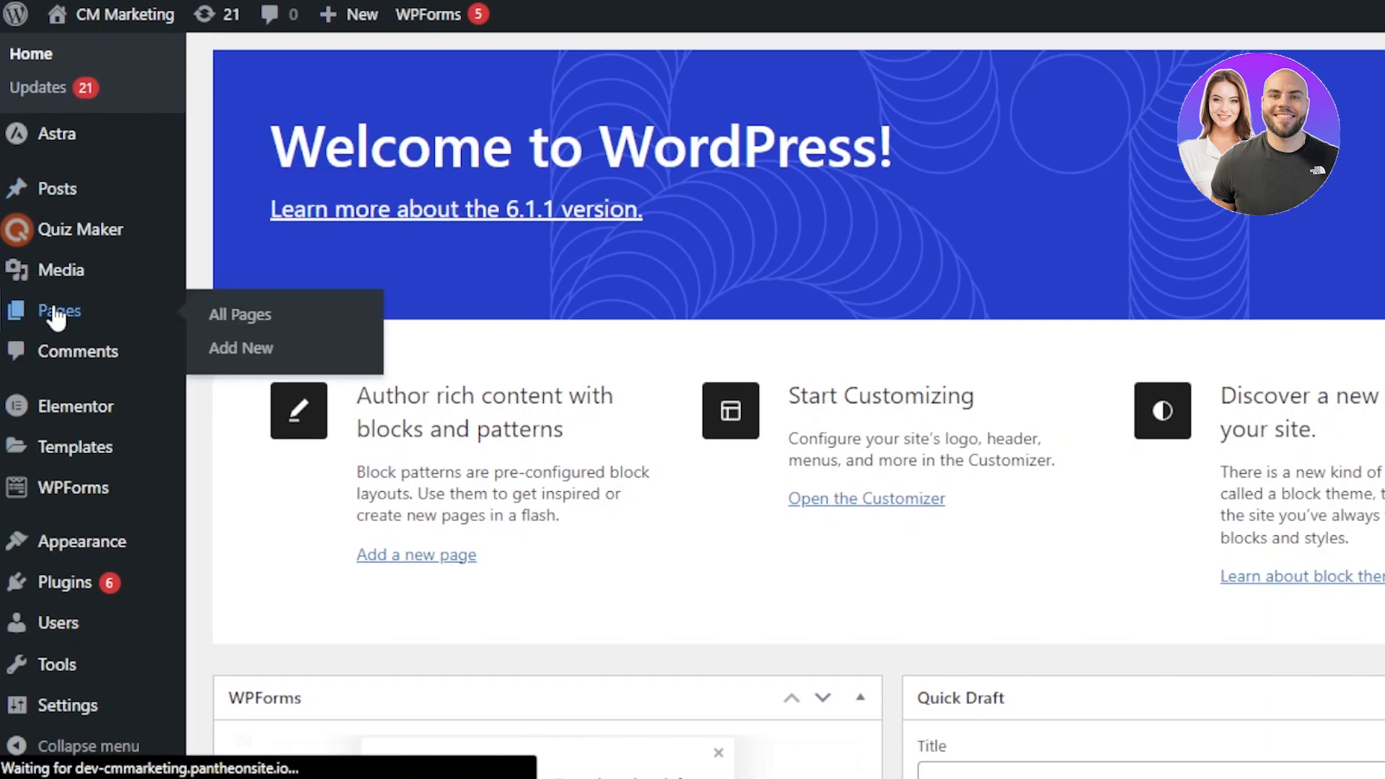
click(232, 319)
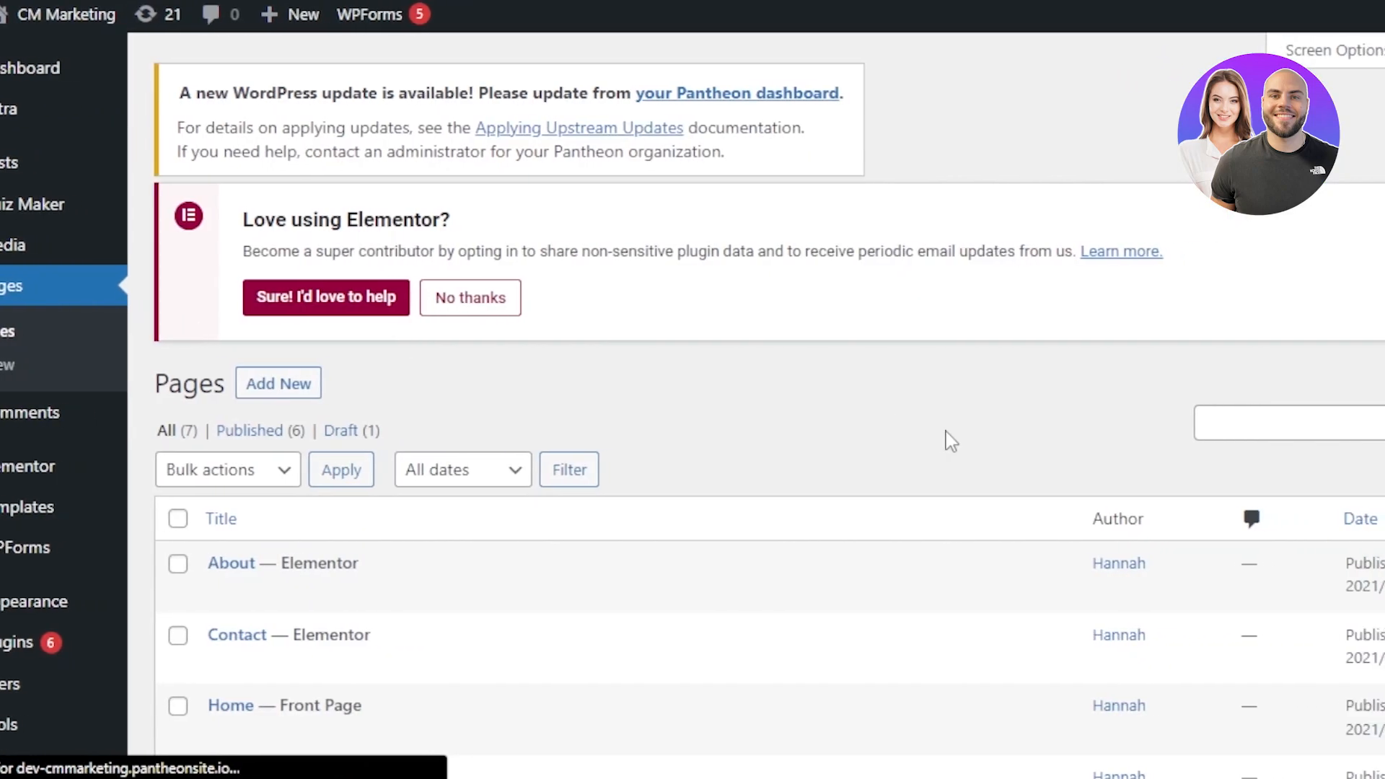
scroll(693, 406, down, 2)
scroll(692, 406, down, 3)
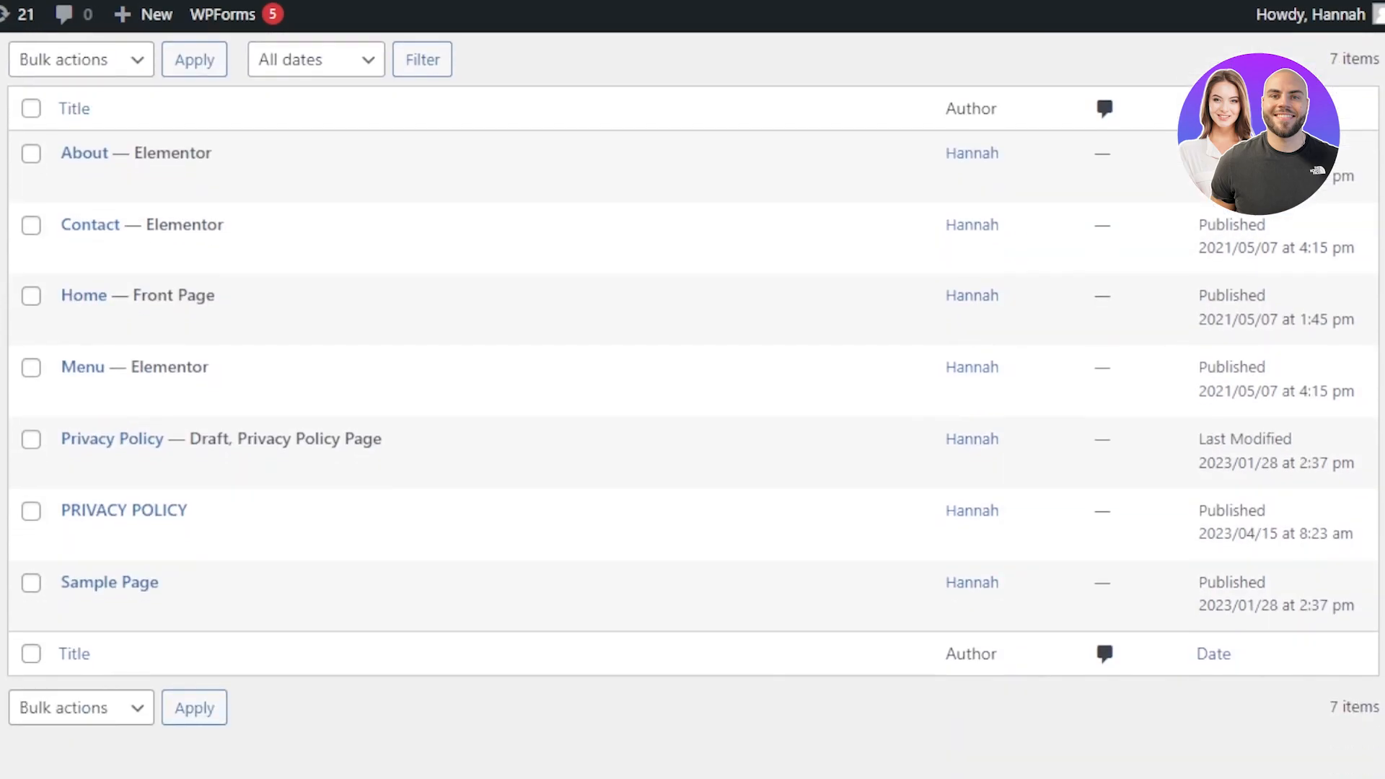
scroll(692, 406, up, 5)
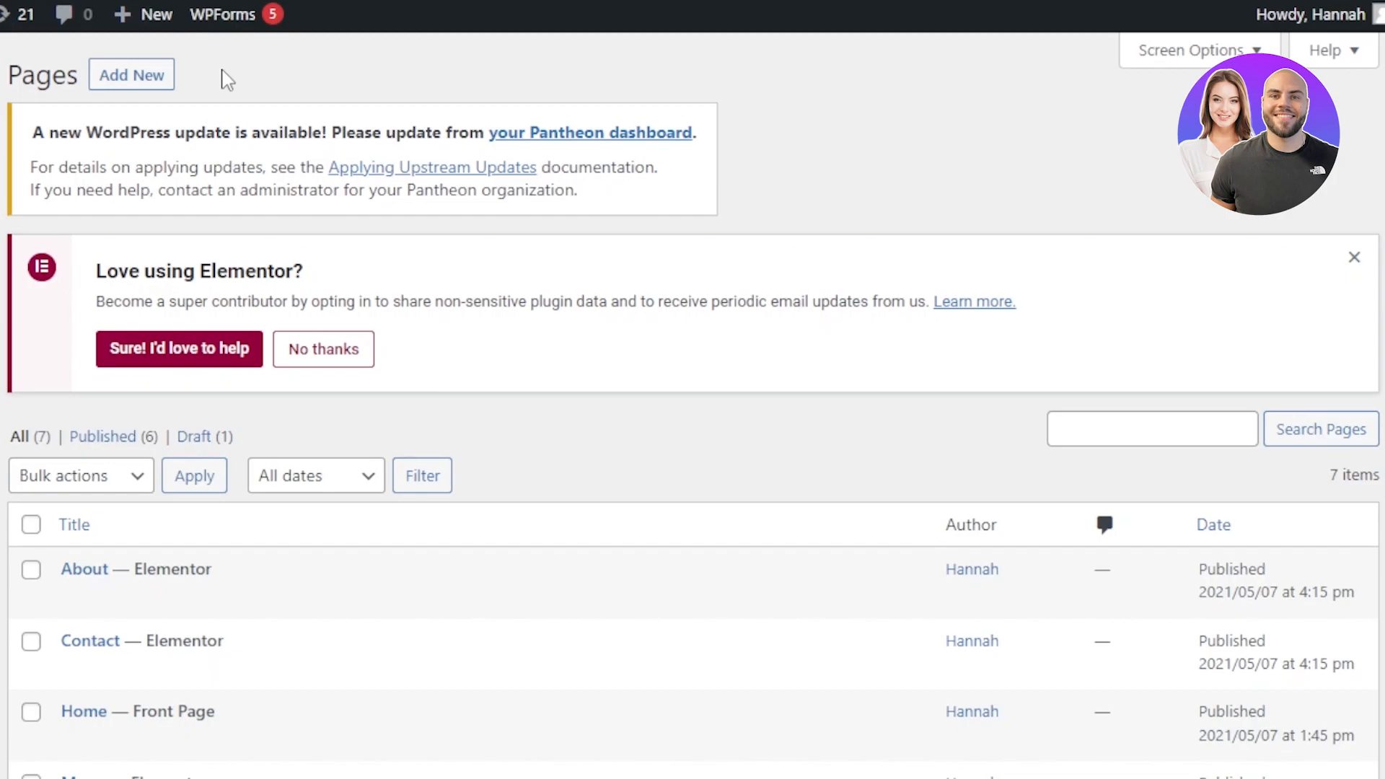
scroll(1124, 510, down, 3)
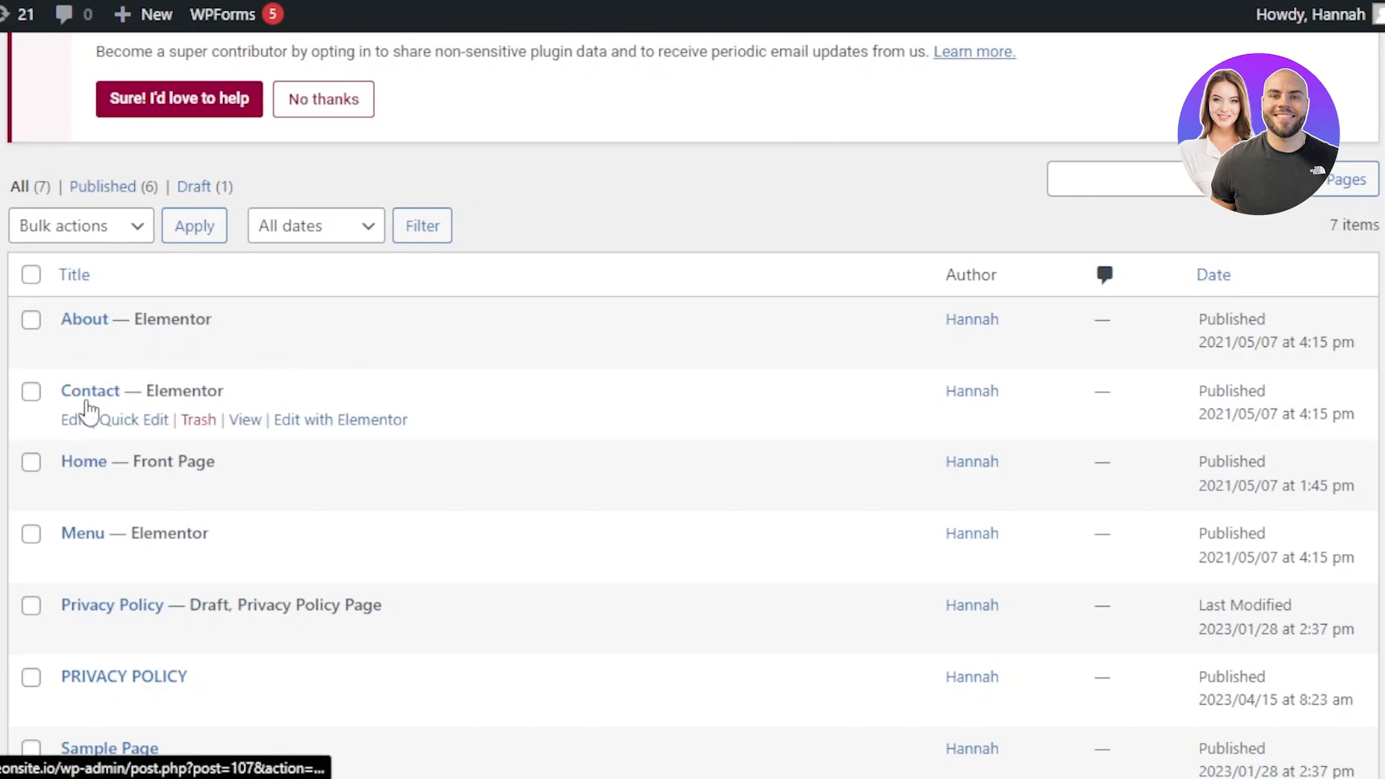
scroll(87, 413, up, 2)
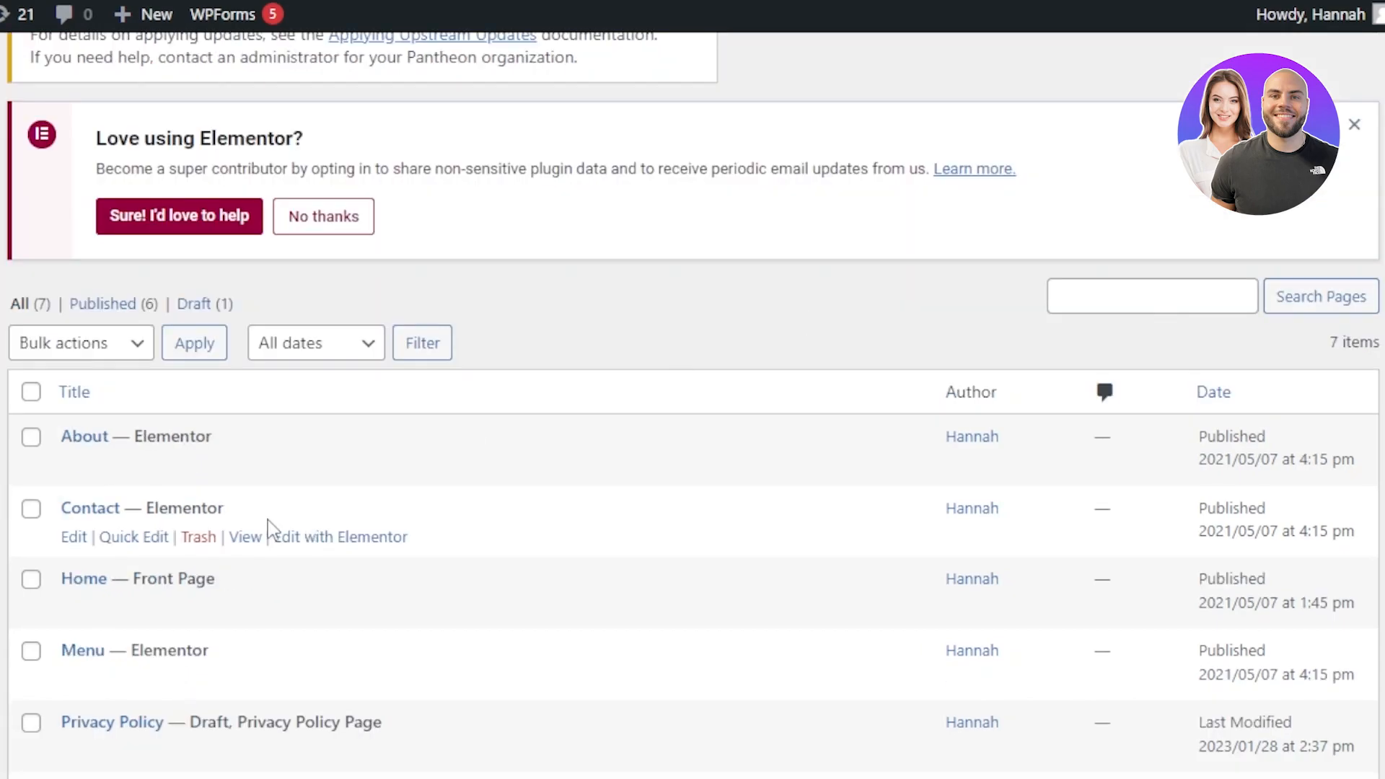
scroll(692, 433, up, 2)
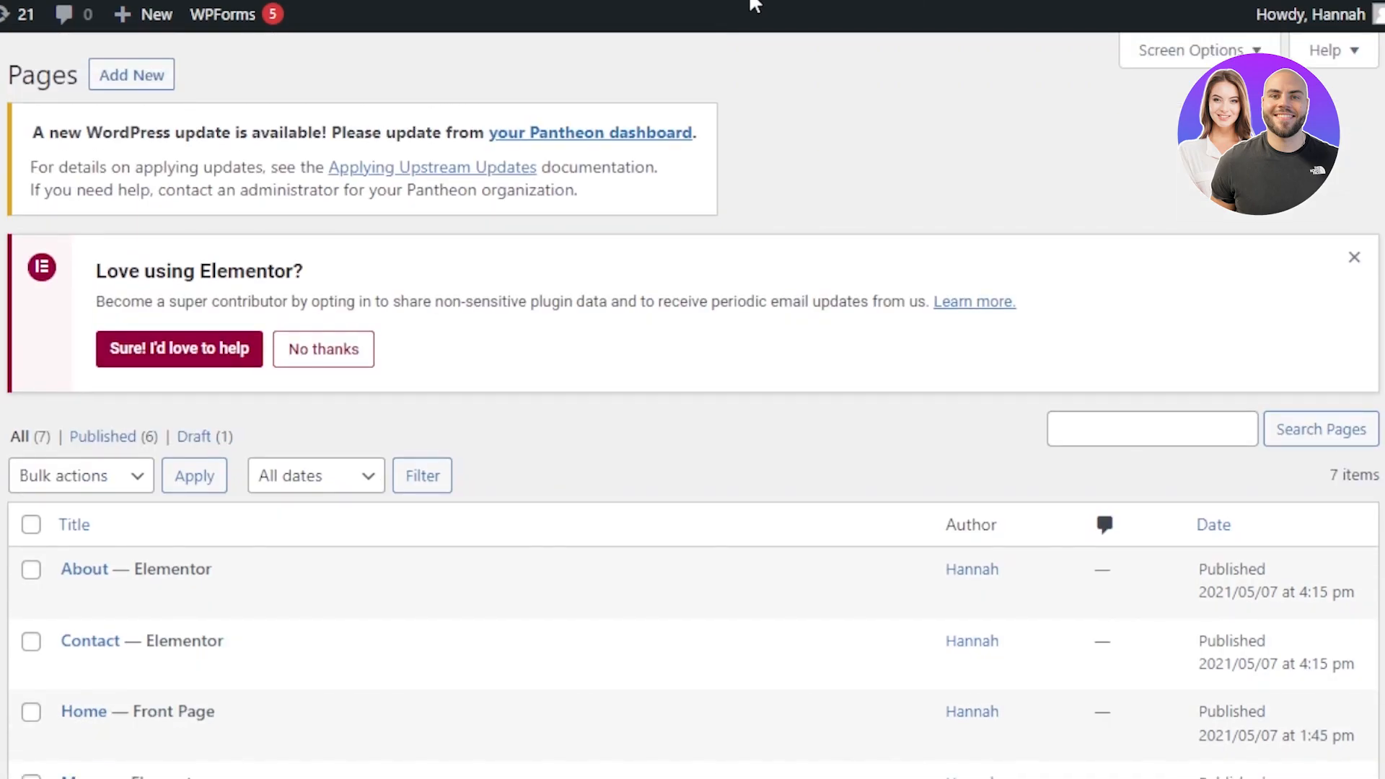
Step: Add a new page titled BLOGS
click(167, 73)
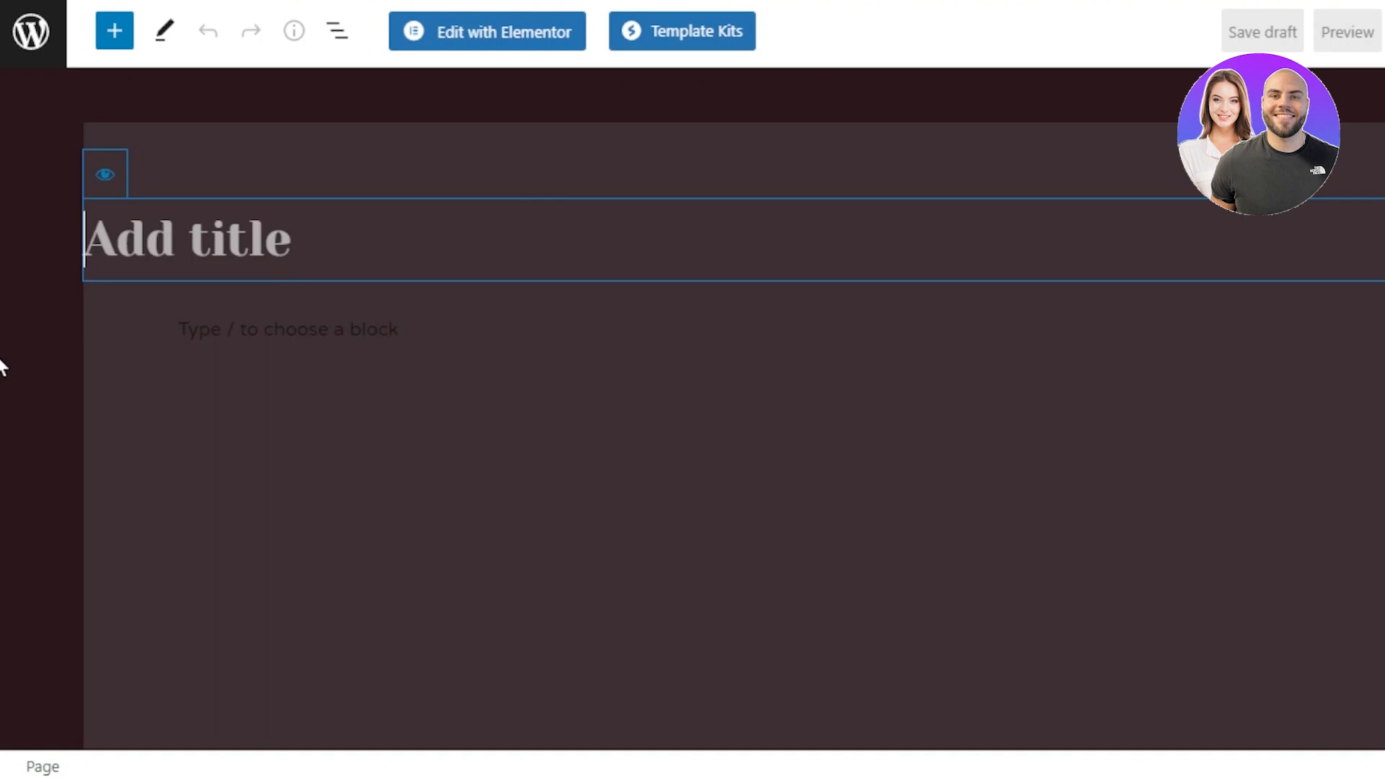
click(106, 44)
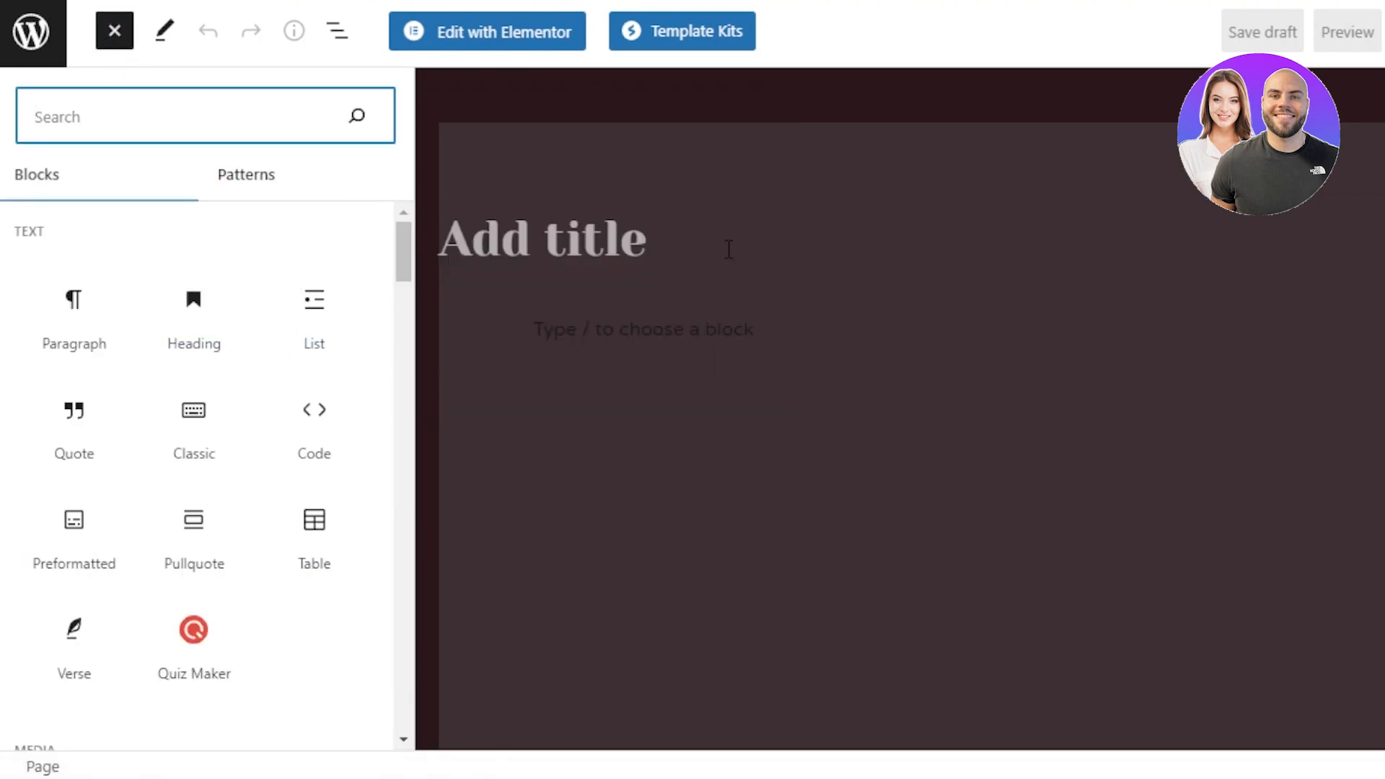
click(728, 249)
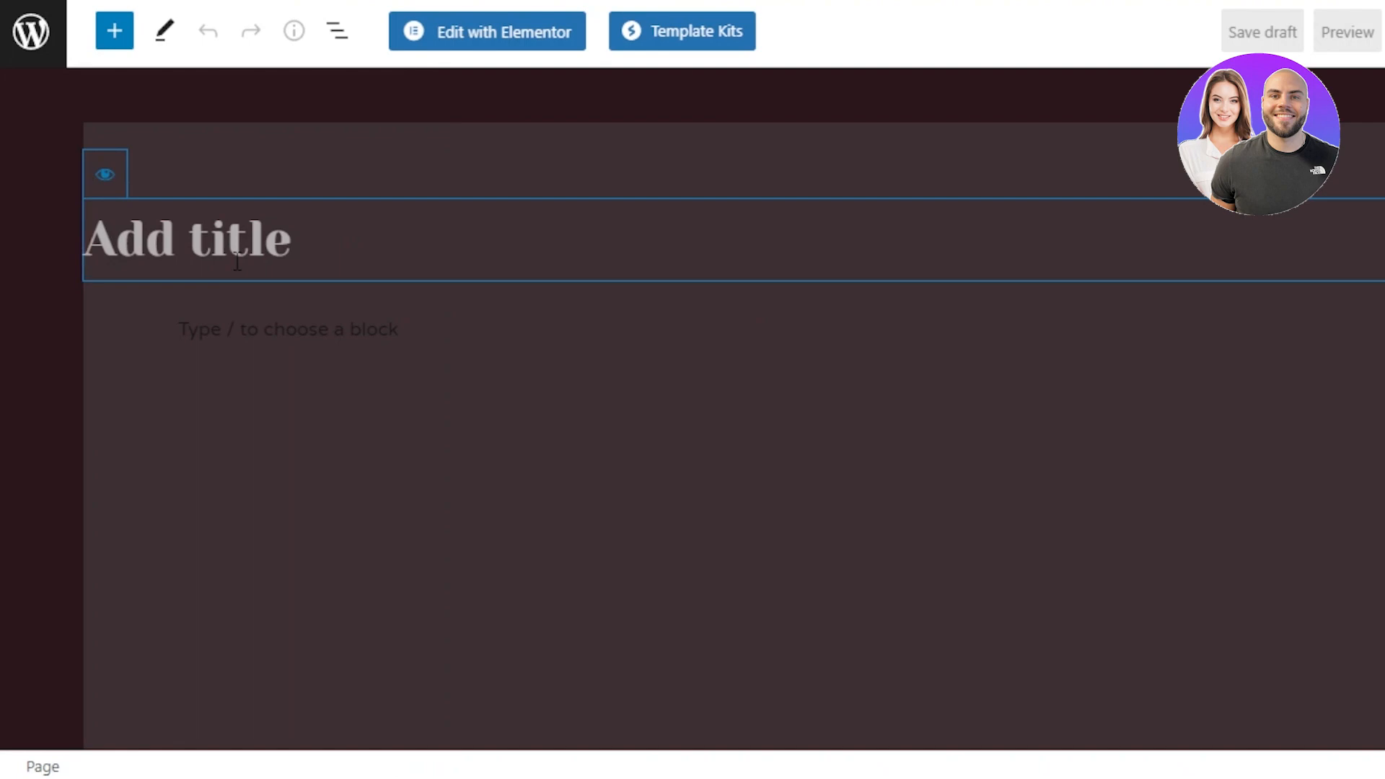
text(BLOGS)
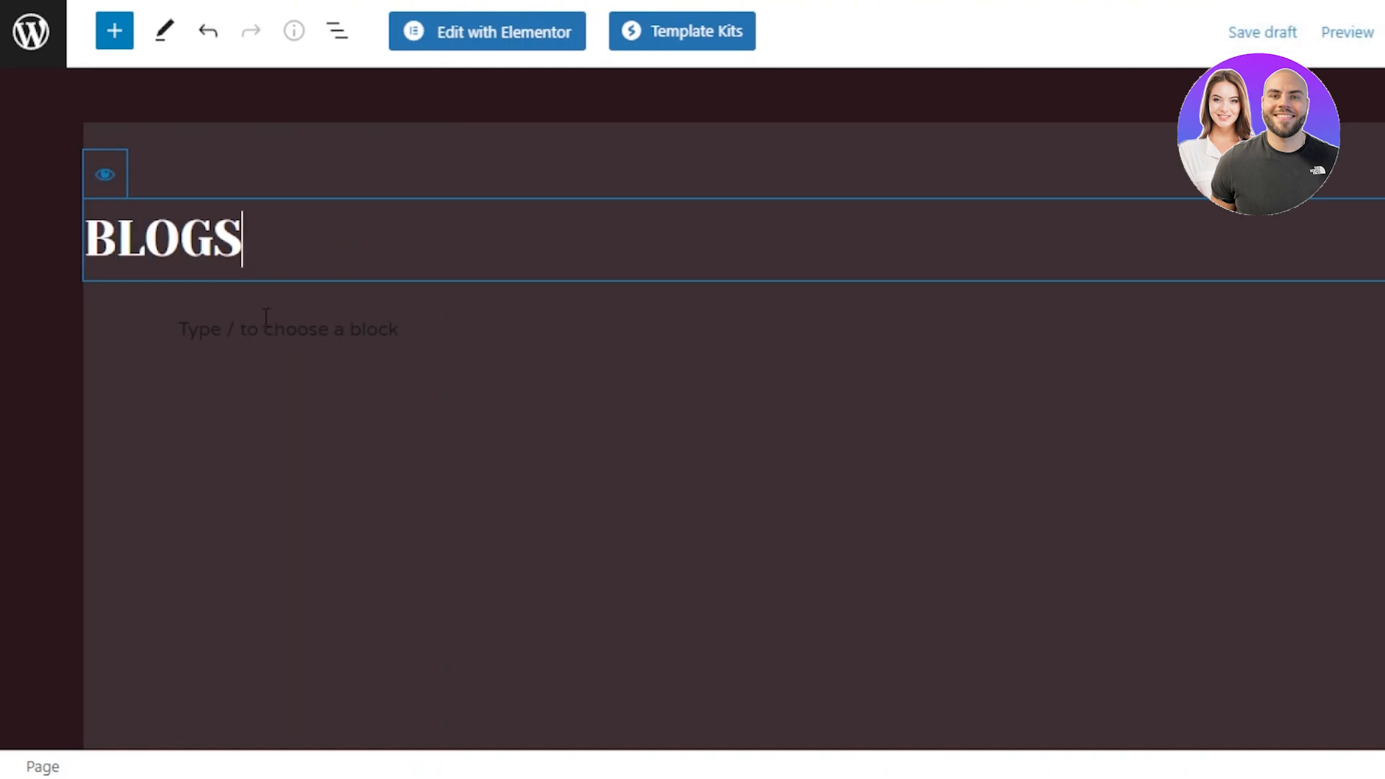
click(277, 334)
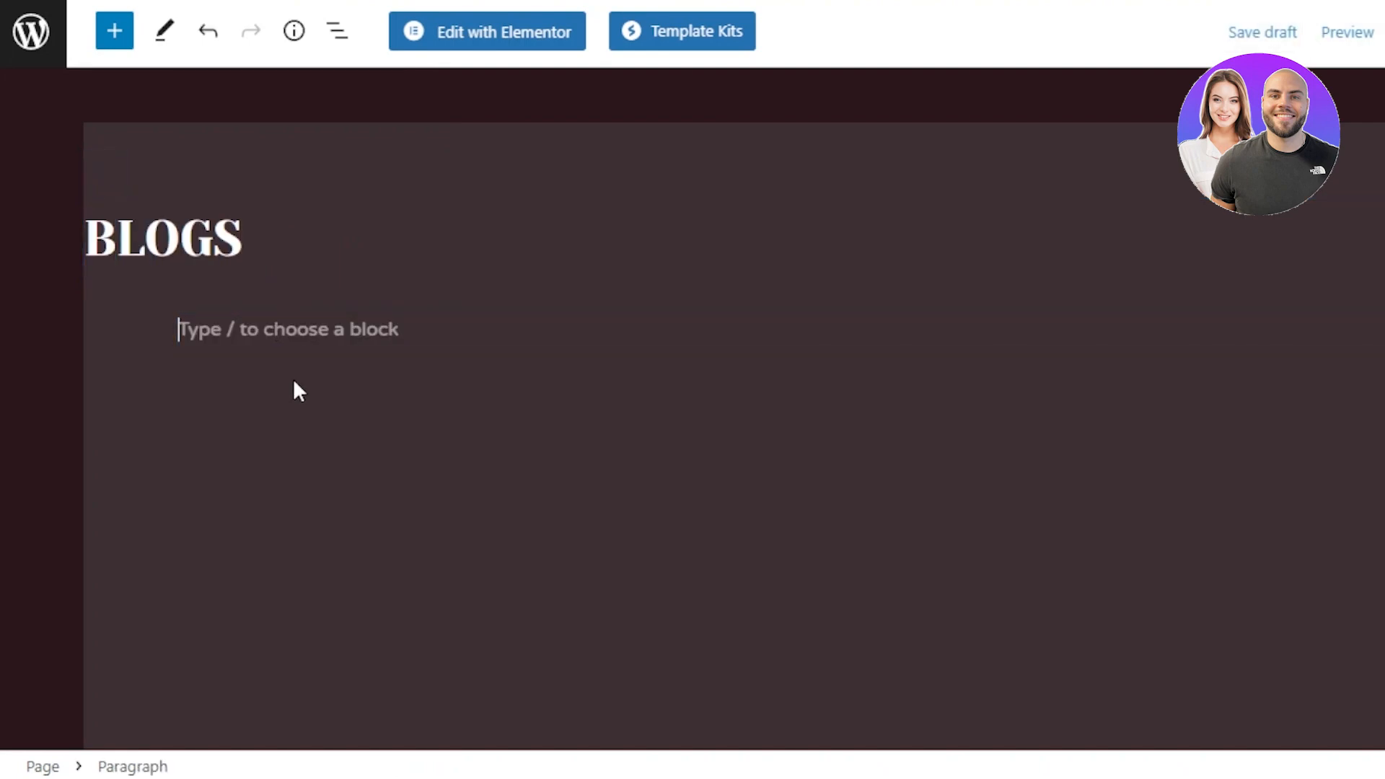
Step: Leave the page editor and return to the pages list
click(126, 44)
mouse_move(402, 249)
mouse_down()
mouse_move(403, 461)
mouse_move(408, 225)
mouse_up()
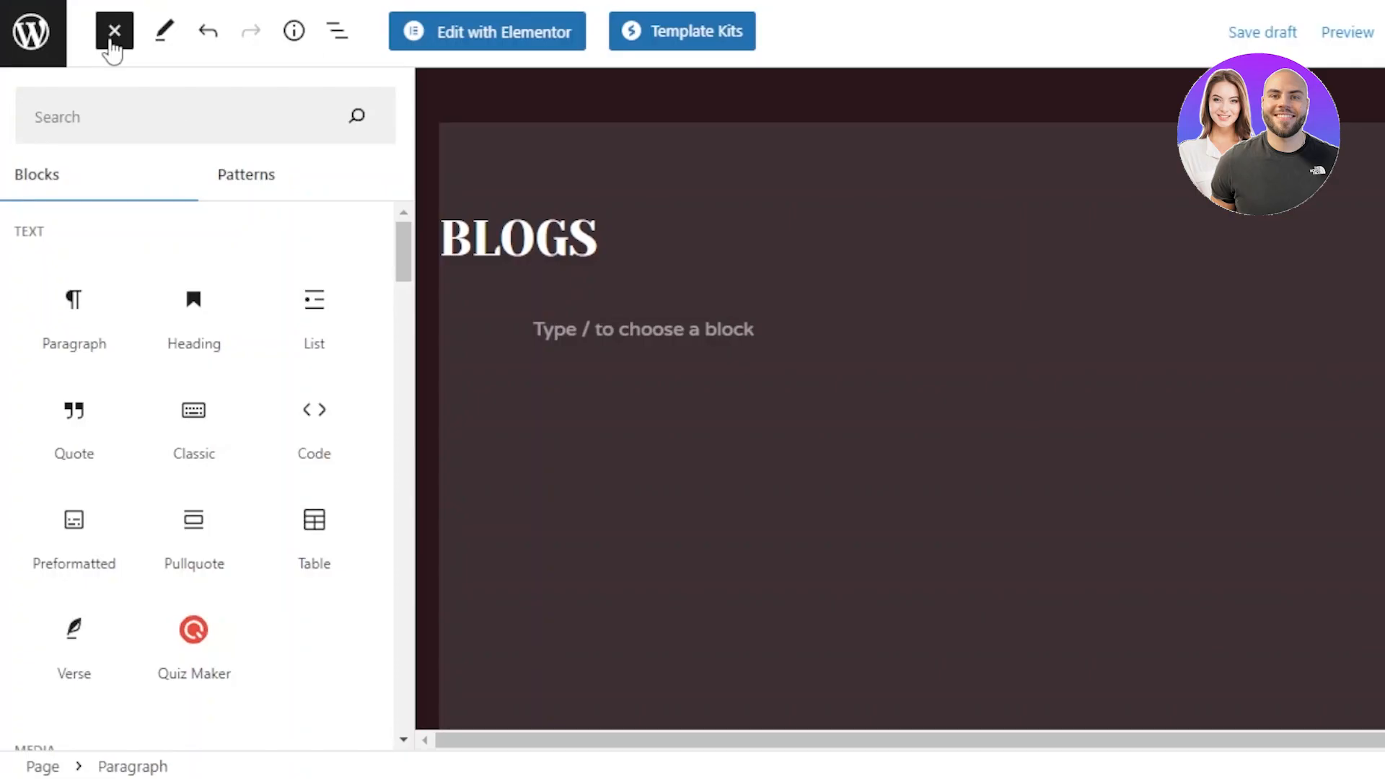
click(112, 45)
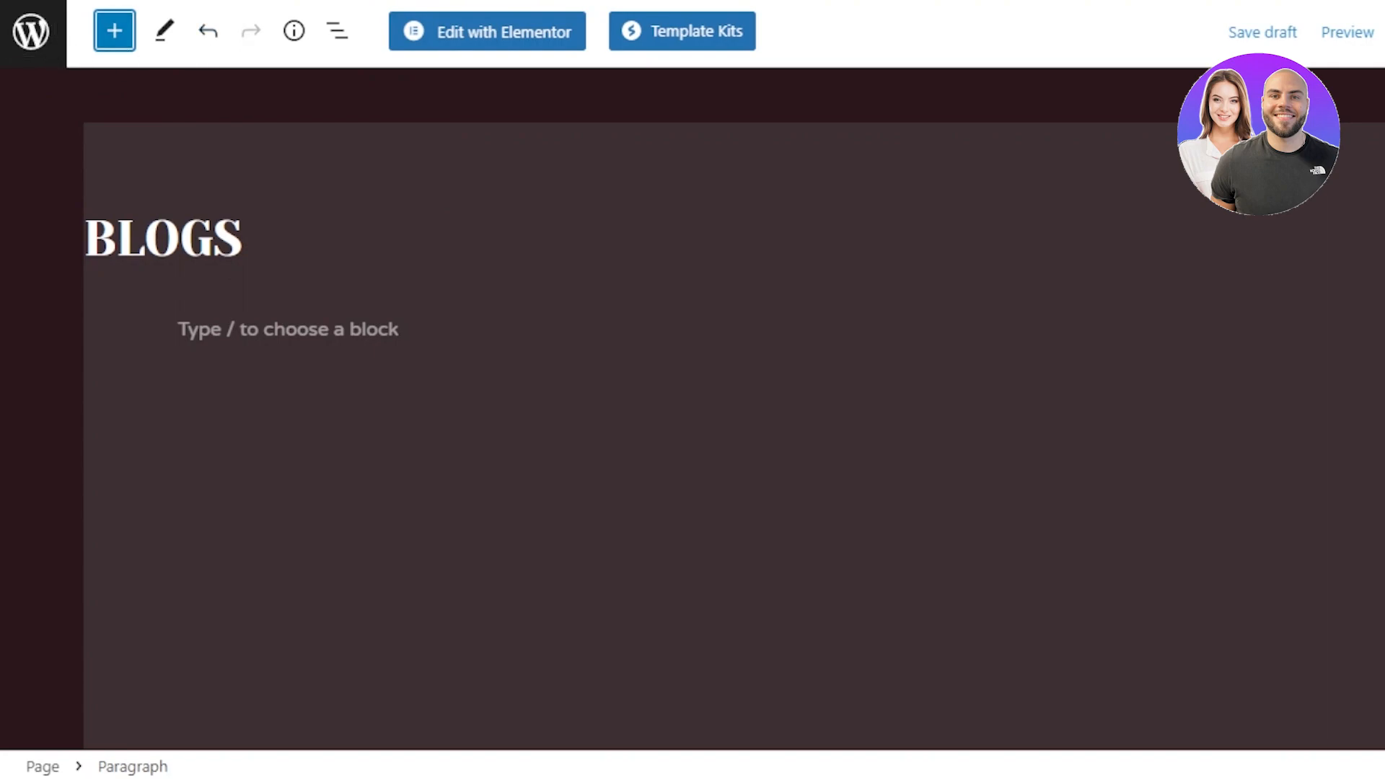
click(16, 0)
click(960, 115)
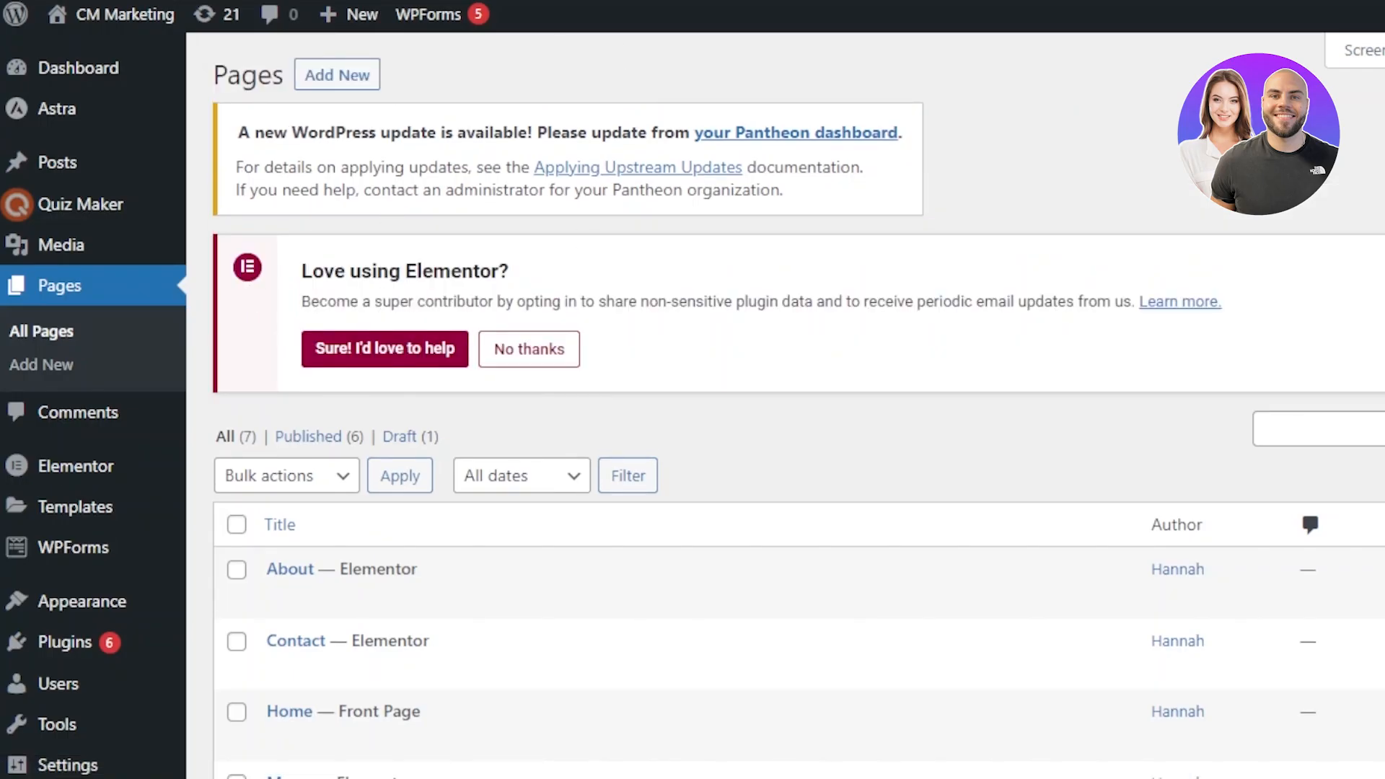
Step: Open the Posts list and review the existing posts
scroll(488, 424, down, 5)
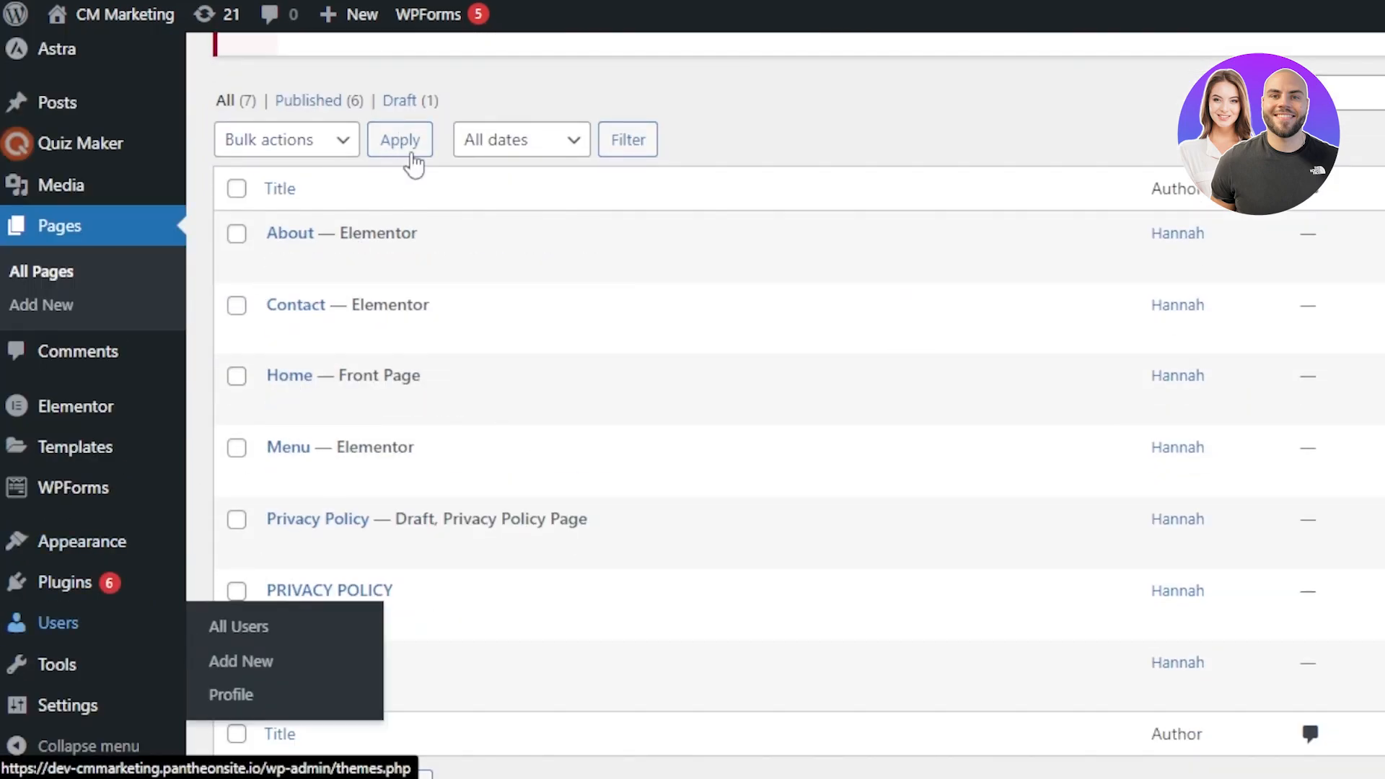
scroll(887, 331, up, 3)
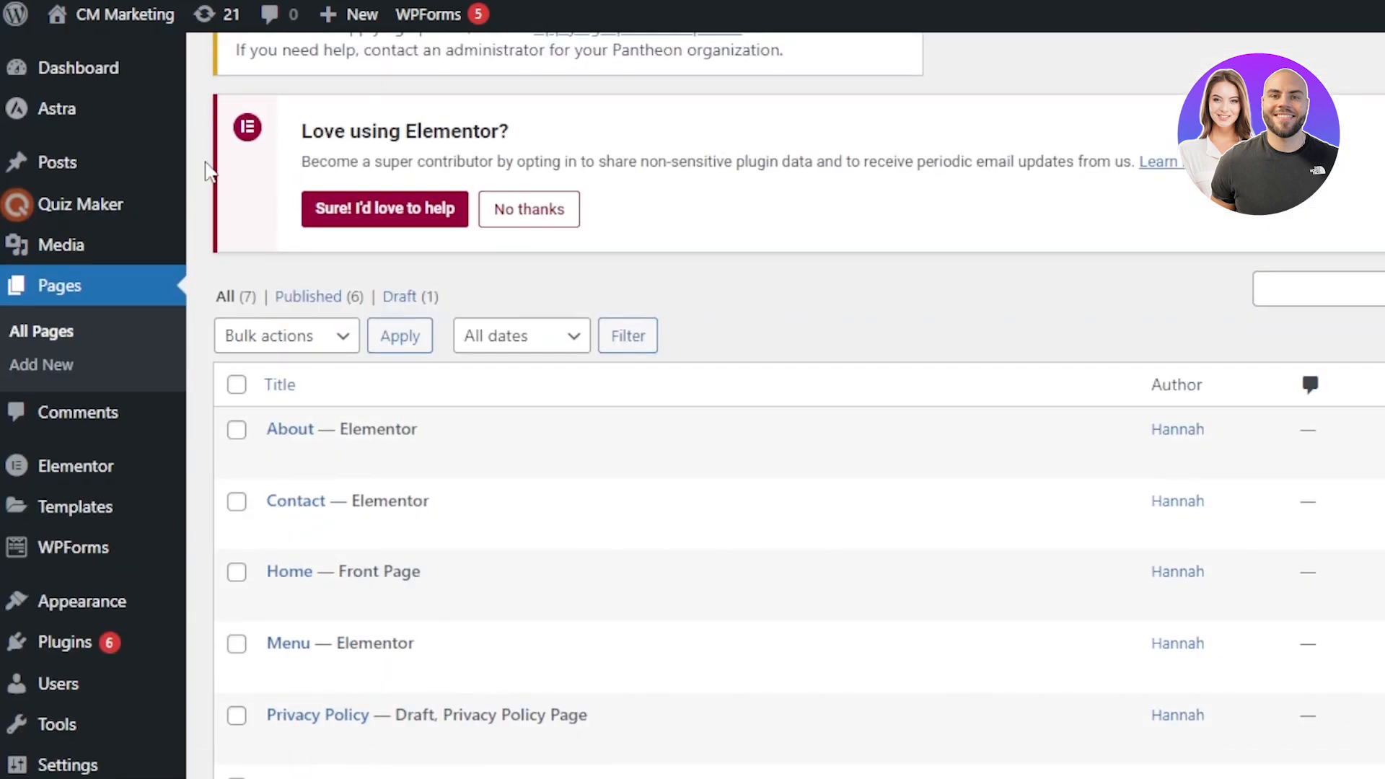
click(42, 176)
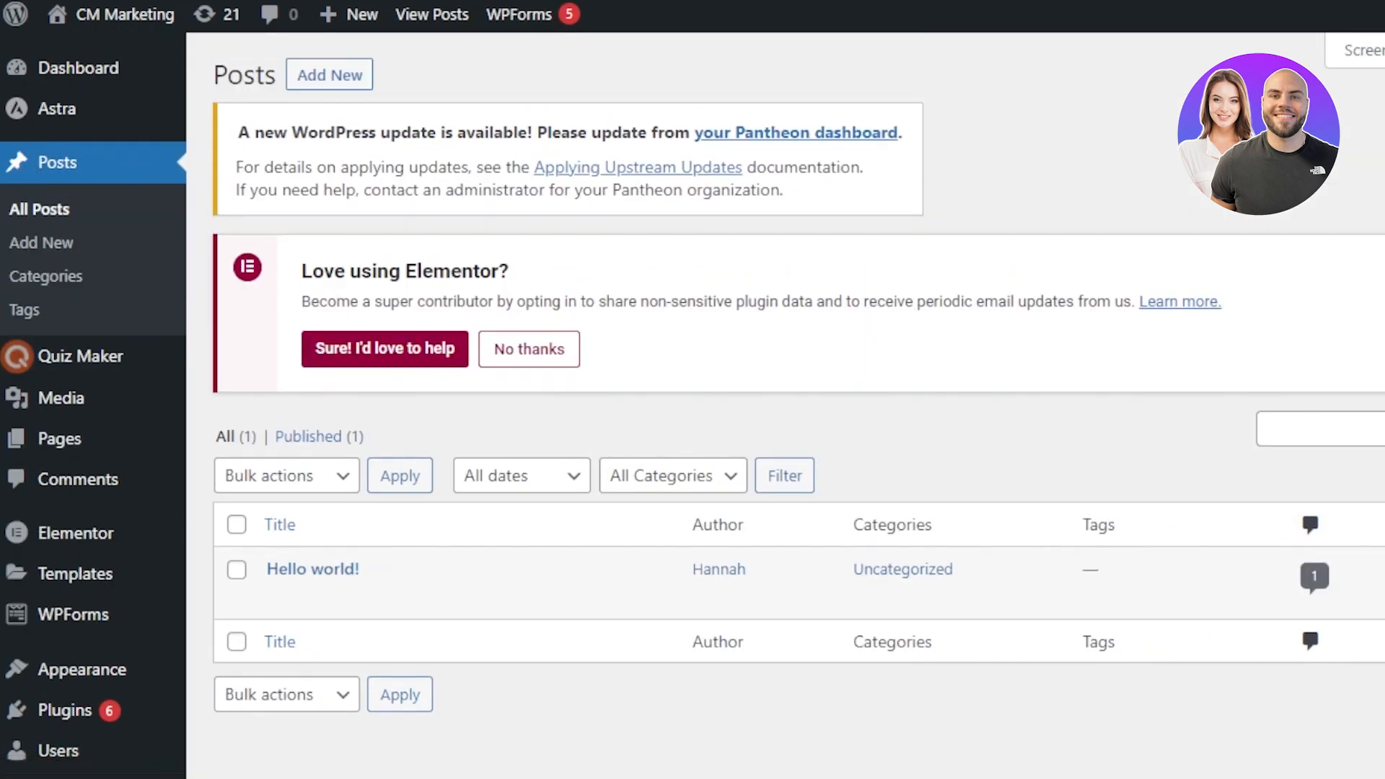
scroll(785, 404, down, 2)
scroll(693, 241, up, 2)
mouse_move(181, 107)
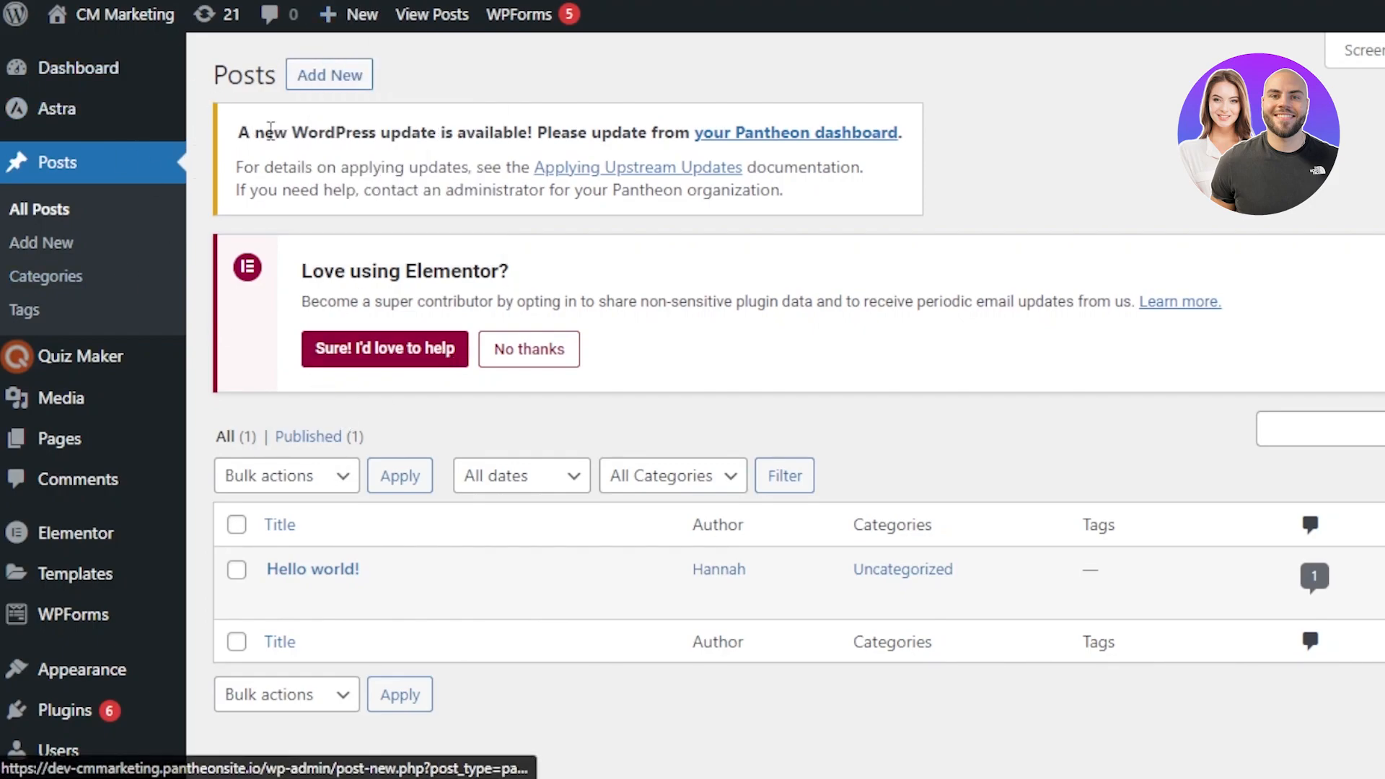
scroll(650, 433, down, 2)
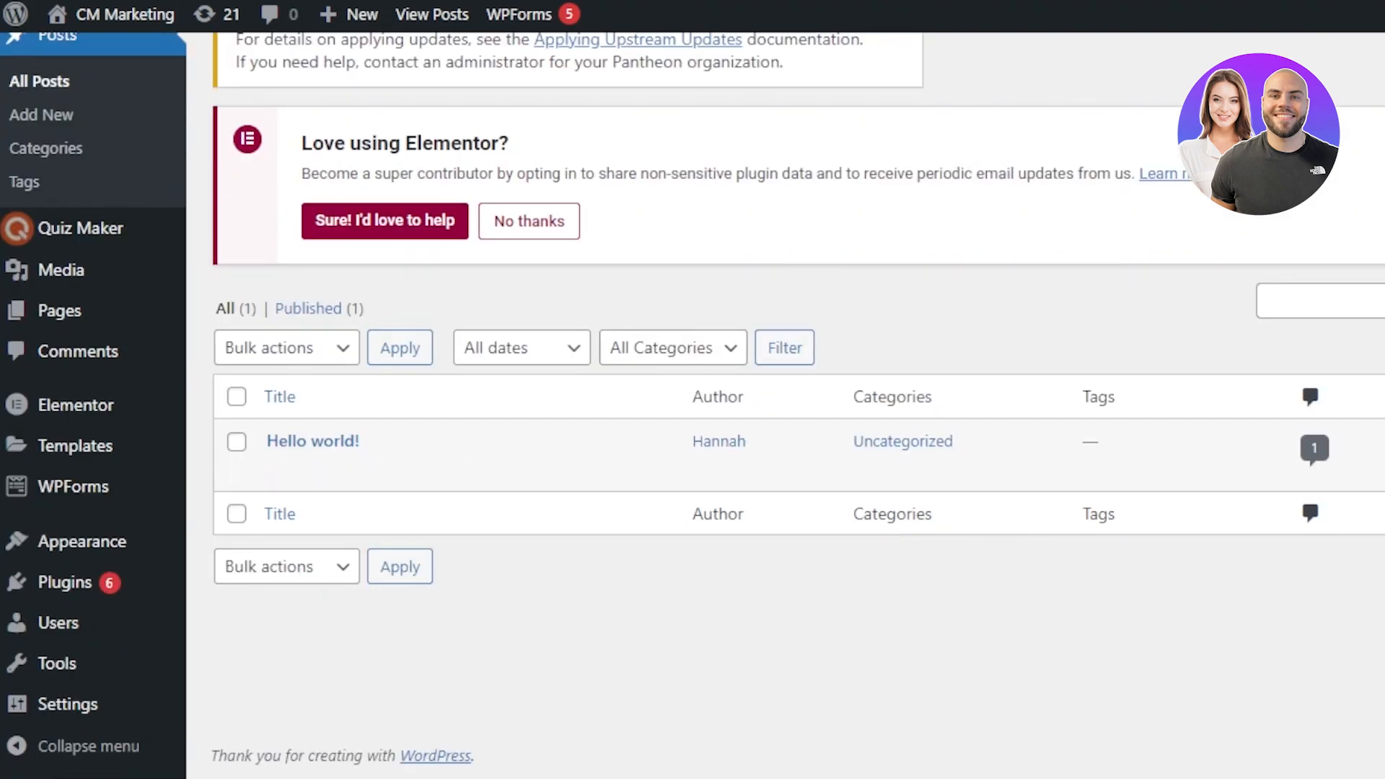
scroll(693, 404, up, 2)
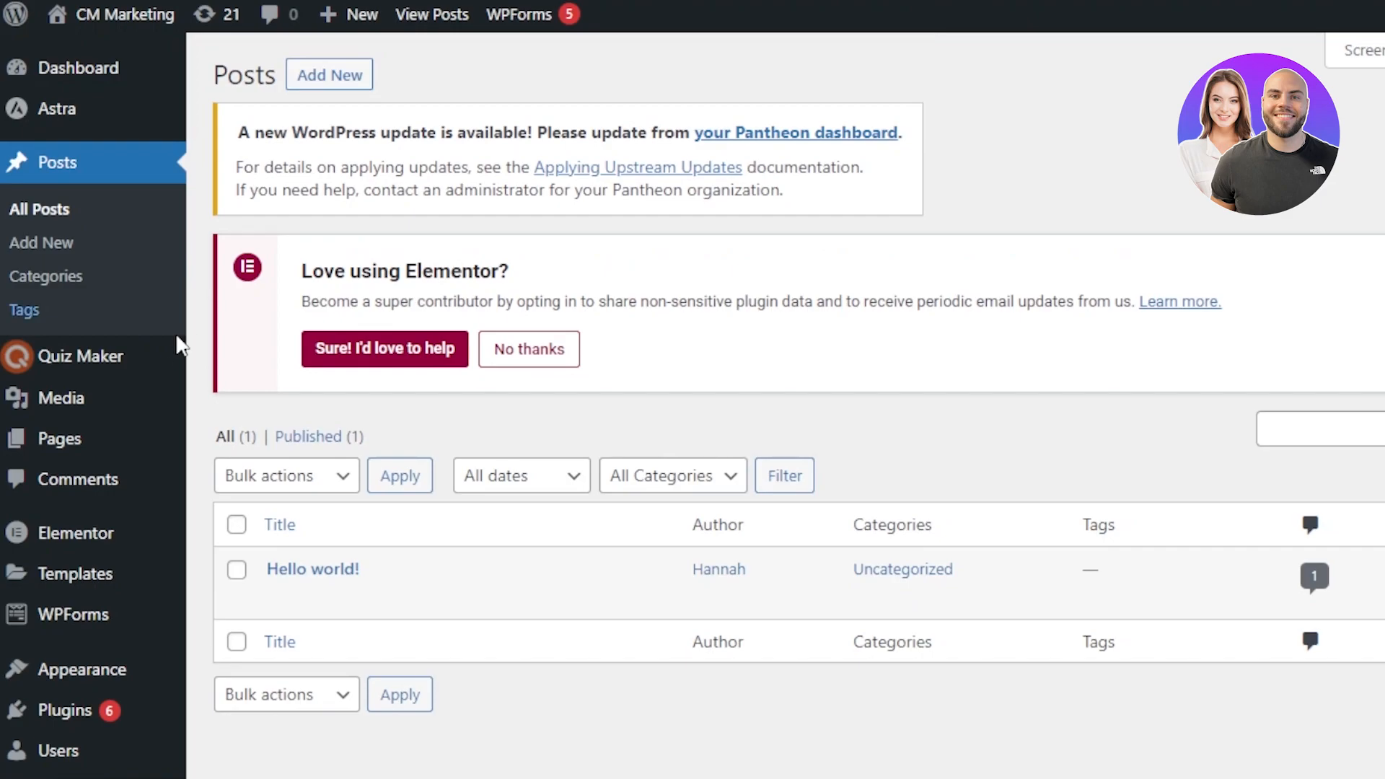
Step: Open the Add Plugins page and browse the featured plugins
mouse_move(78, 622)
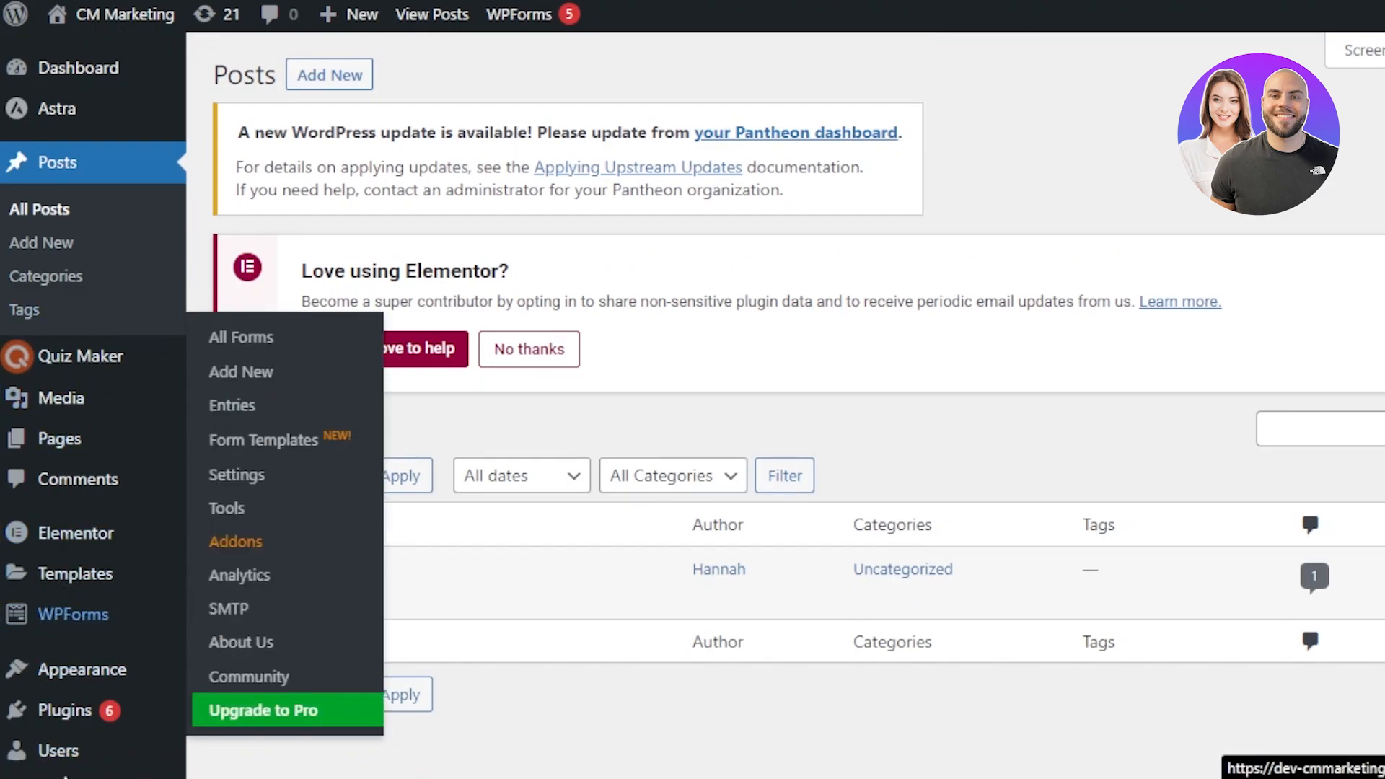
mouse_move(45, 707)
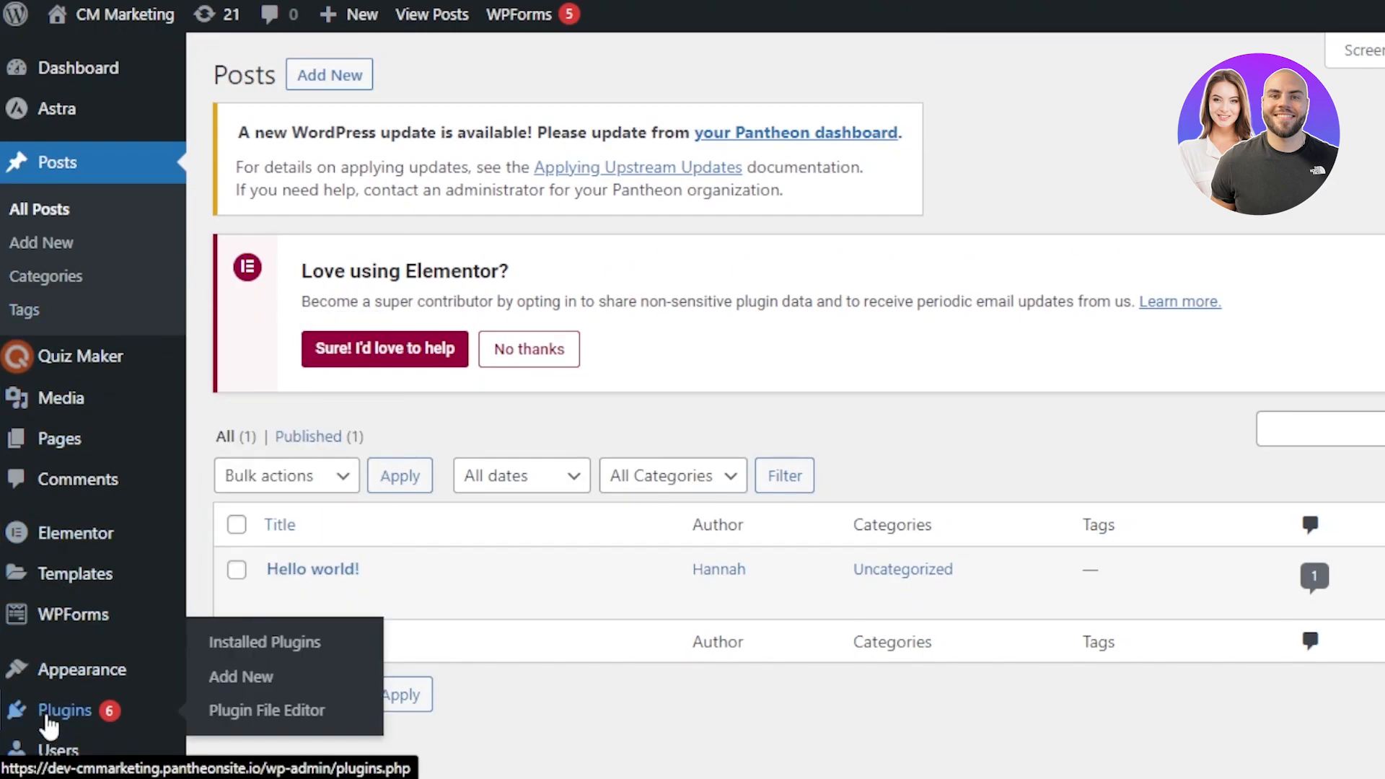
click(228, 688)
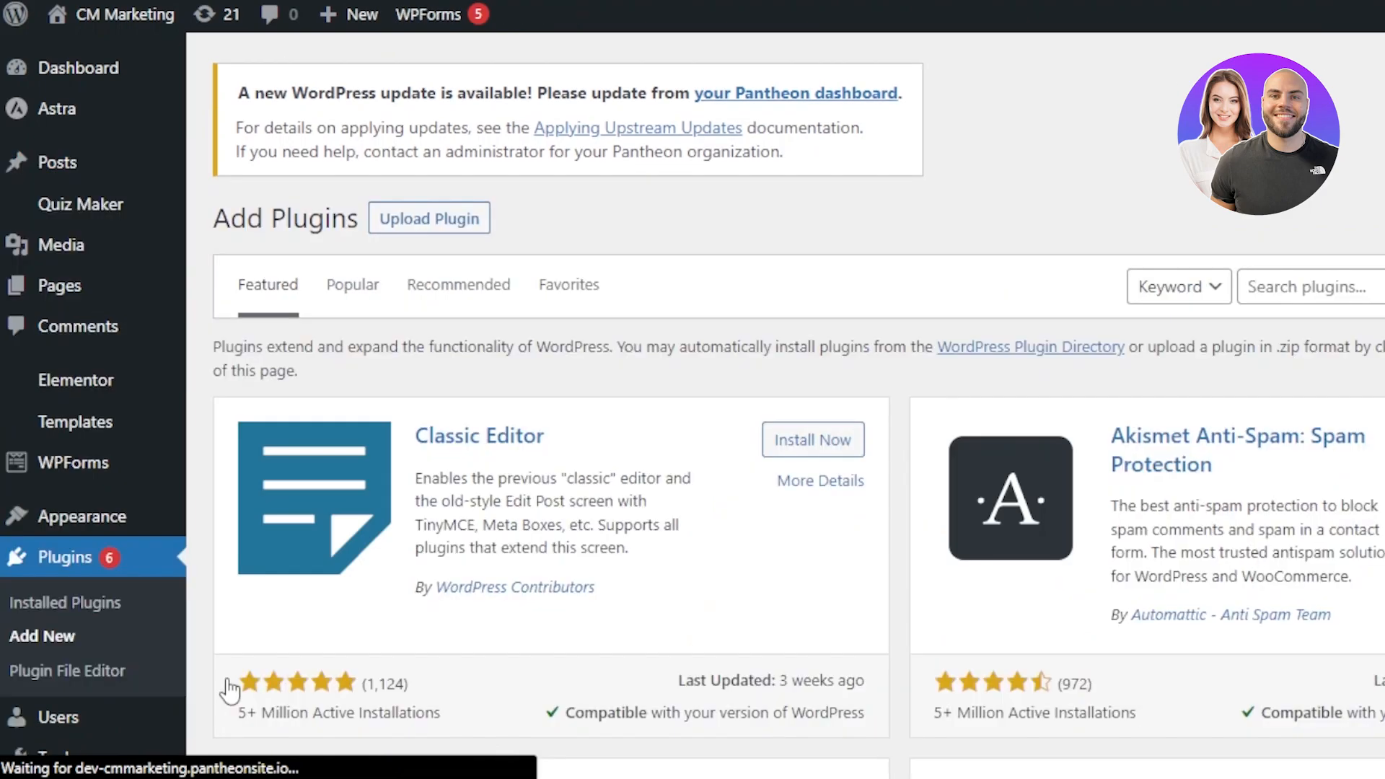
scroll(693, 404, down, 3)
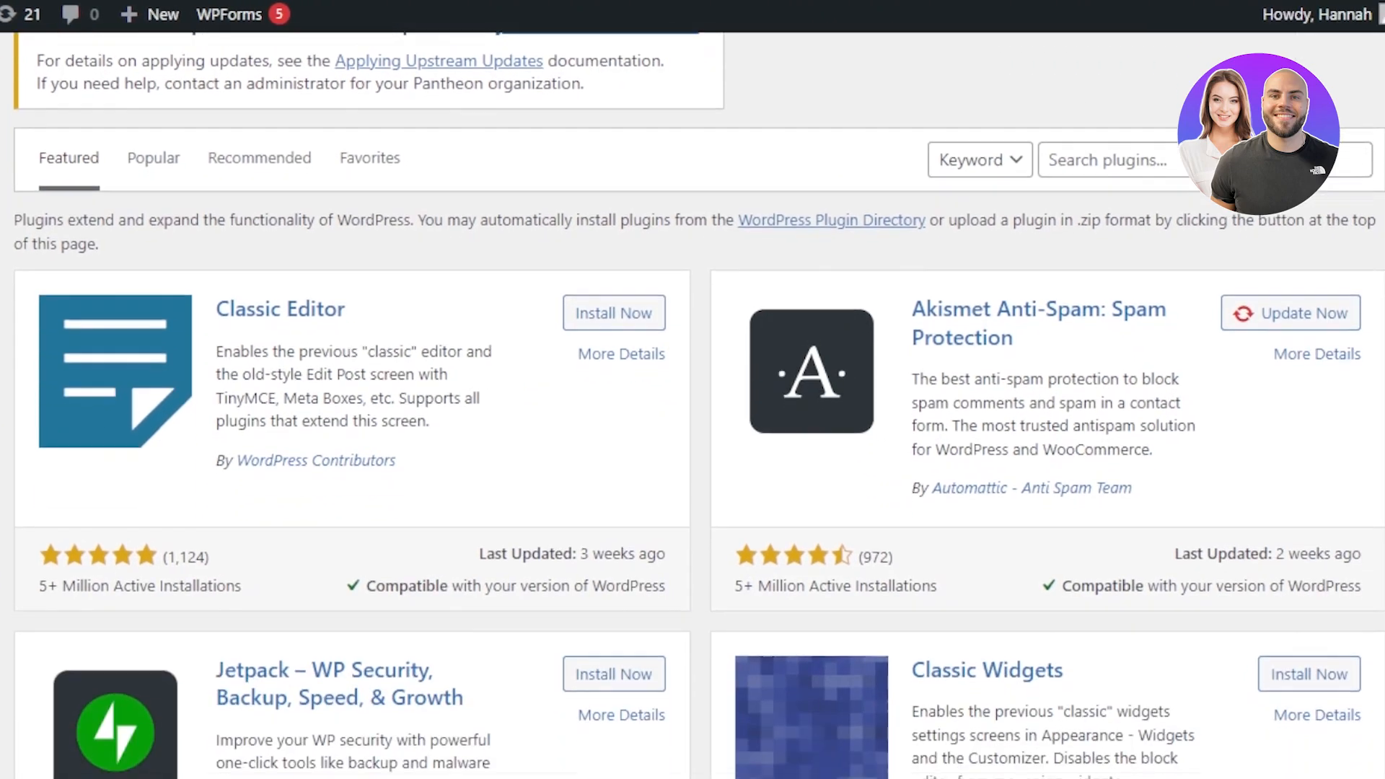
scroll(692, 404, down, 5)
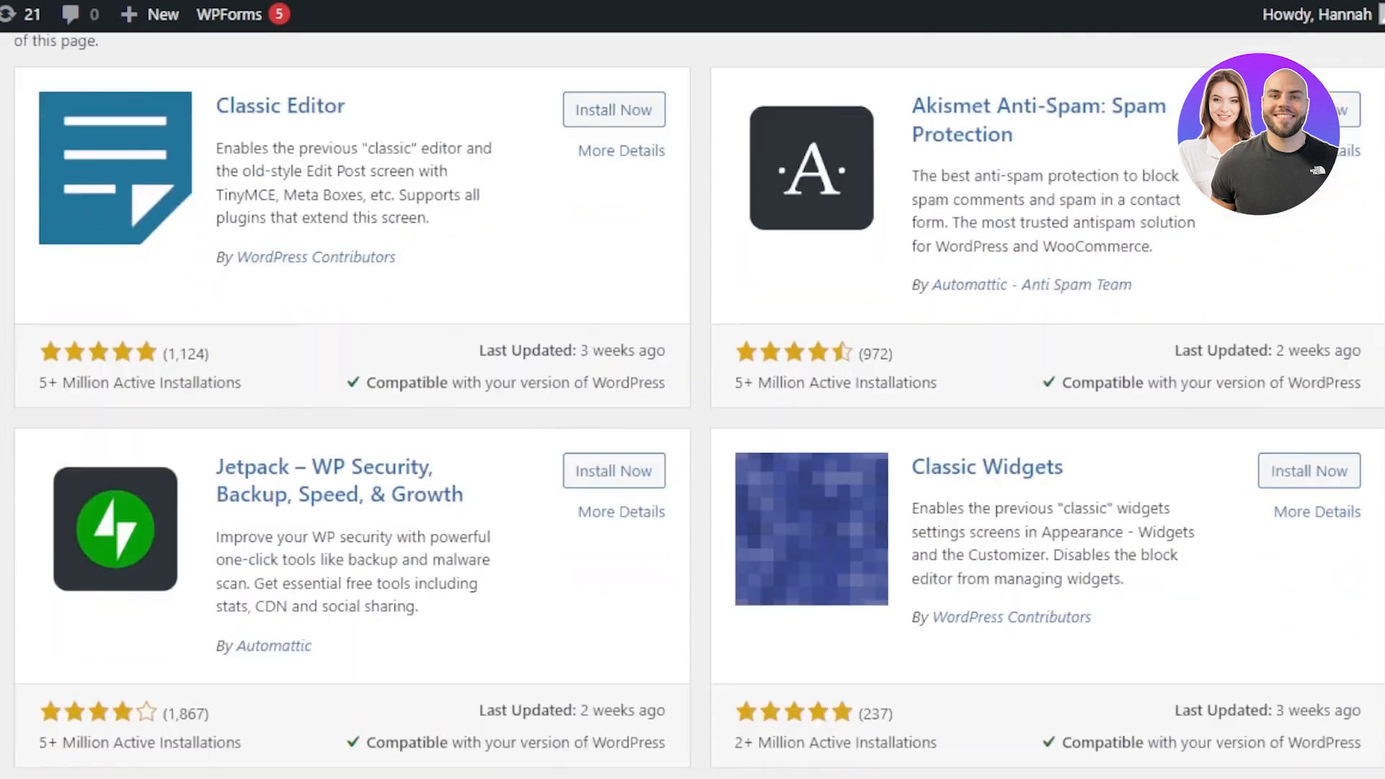
scroll(692, 404, up, 6)
scroll(693, 404, down, 2)
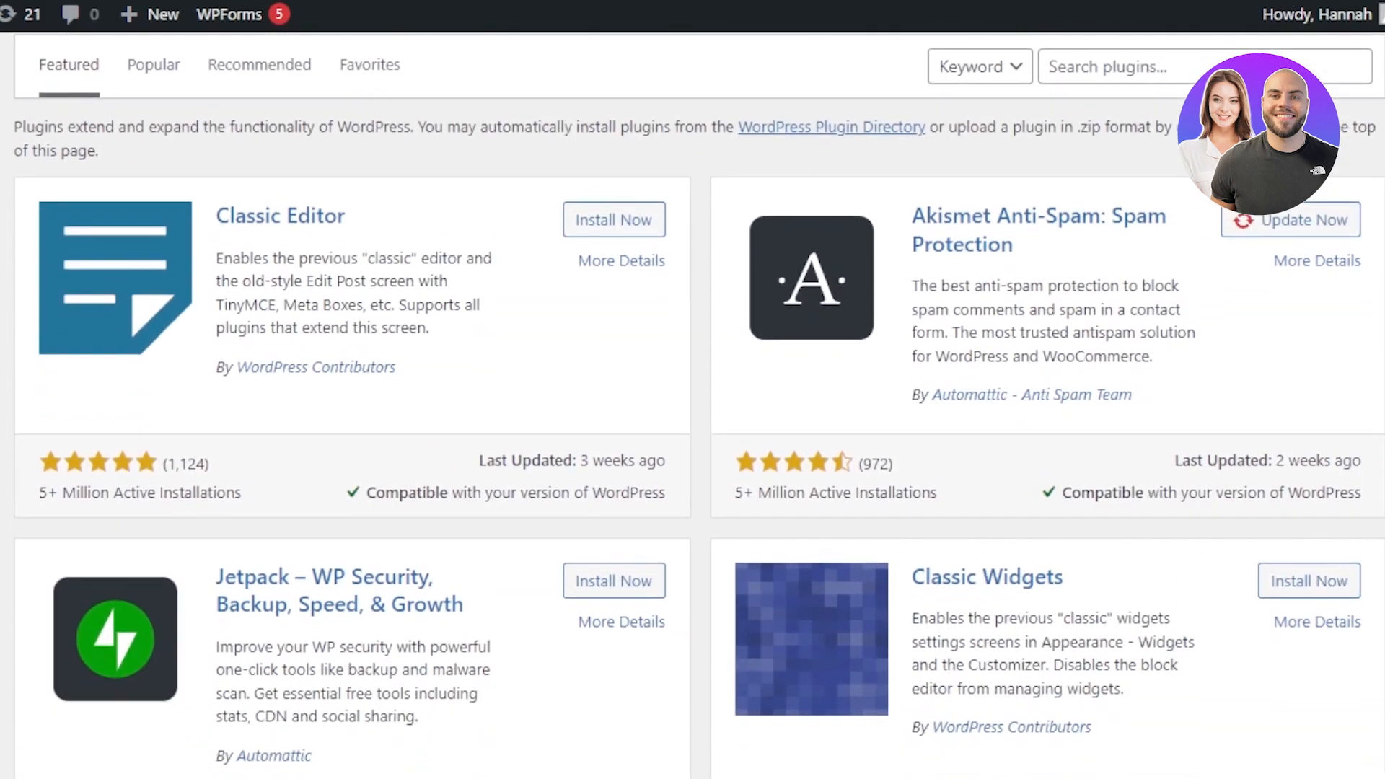
scroll(693, 404, up, 1)
scroll(693, 404, down, 2)
scroll(693, 404, up, 3)
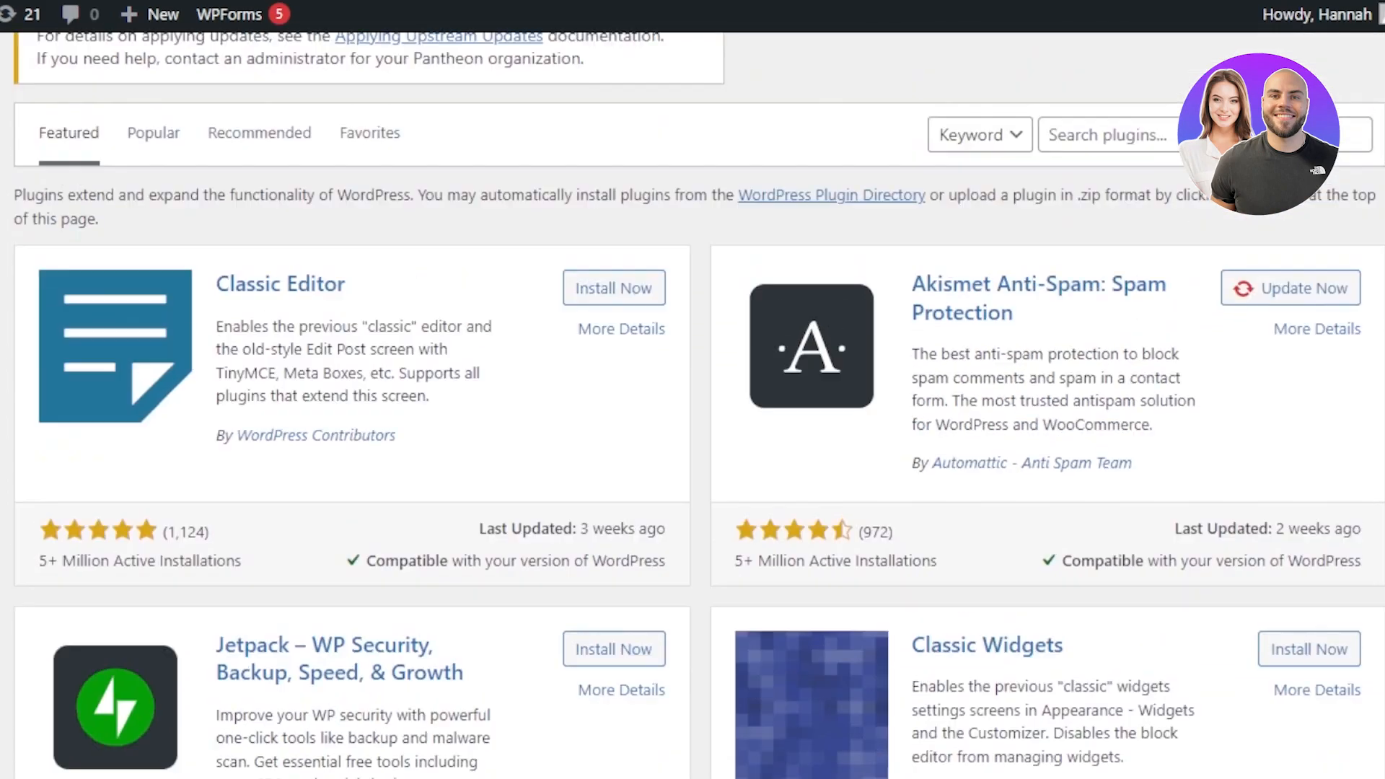
scroll(692, 404, down, 1)
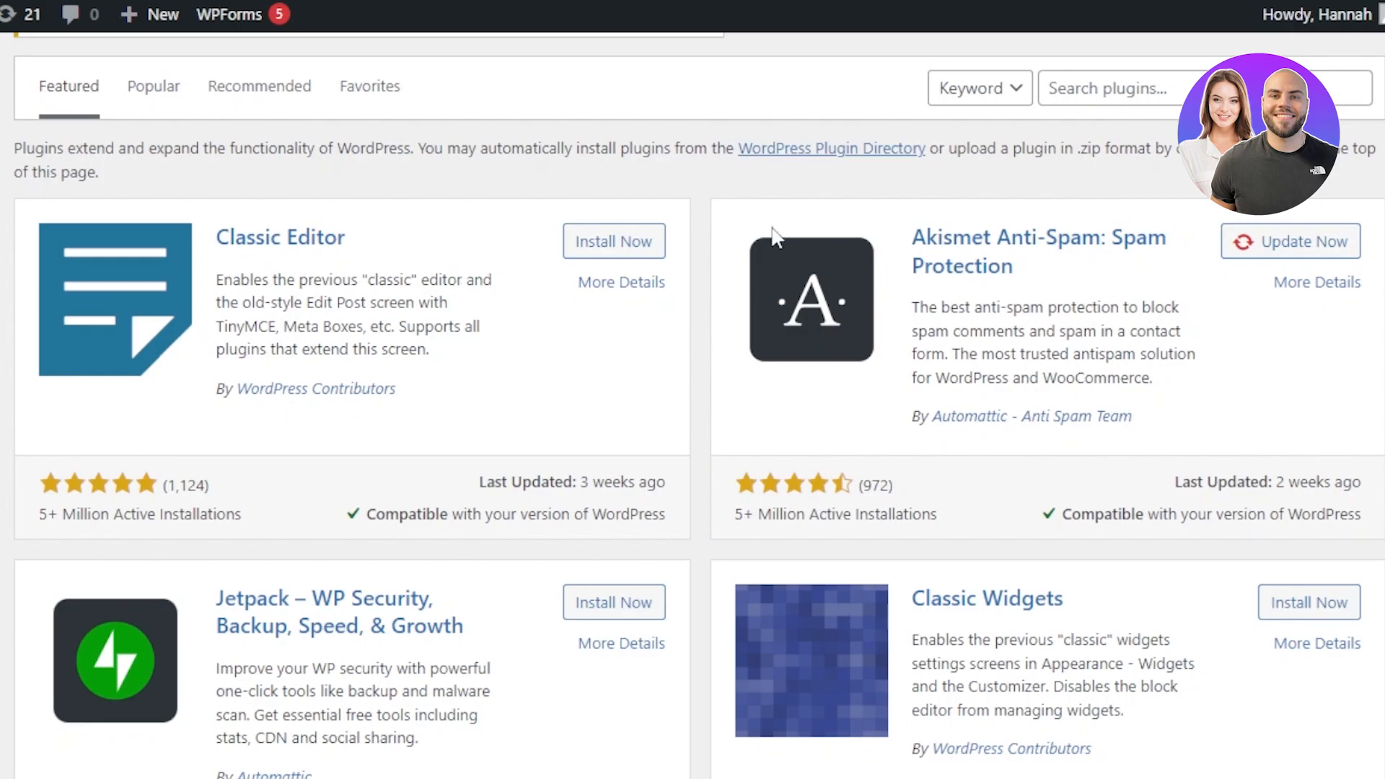
Step: Search the plugin directory for blogs and examine the News & Blog Designer Pack result
click(1138, 76)
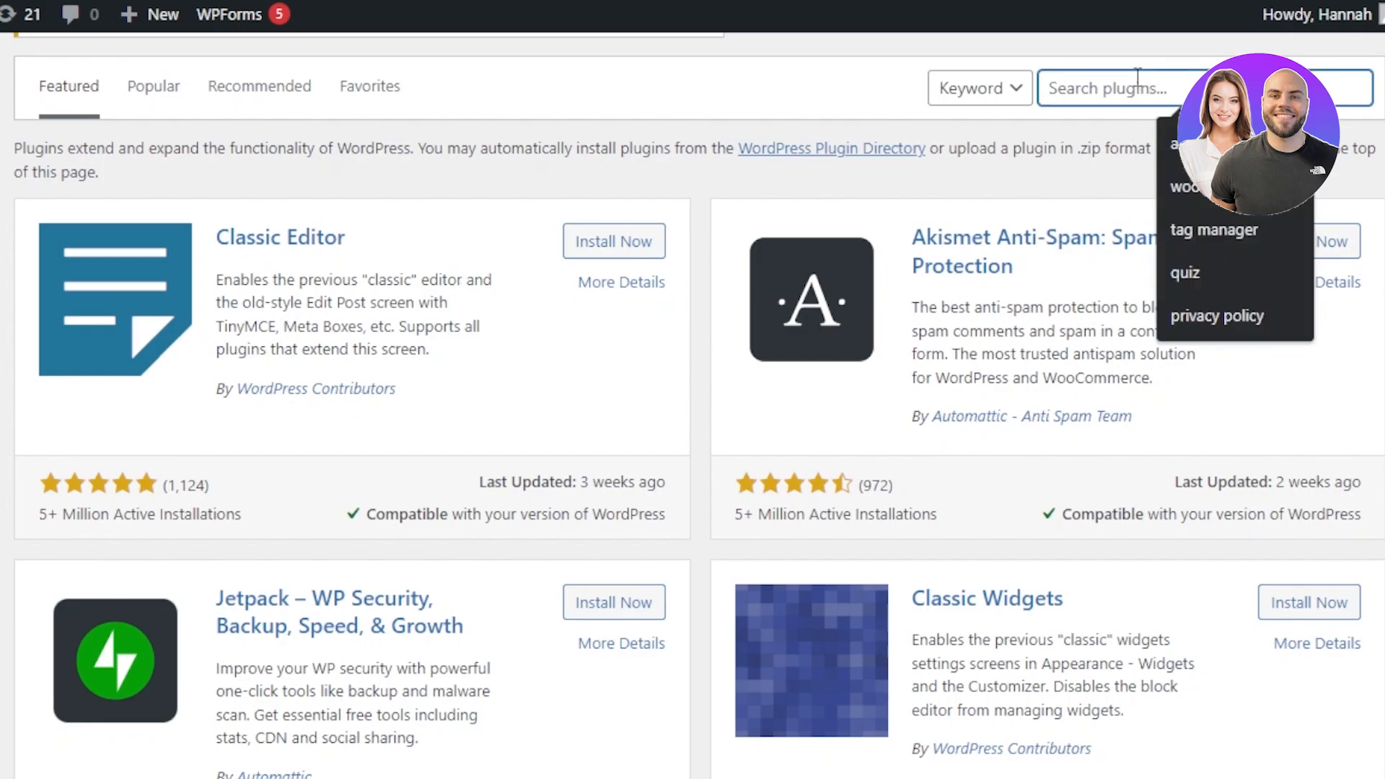
text(blogs)
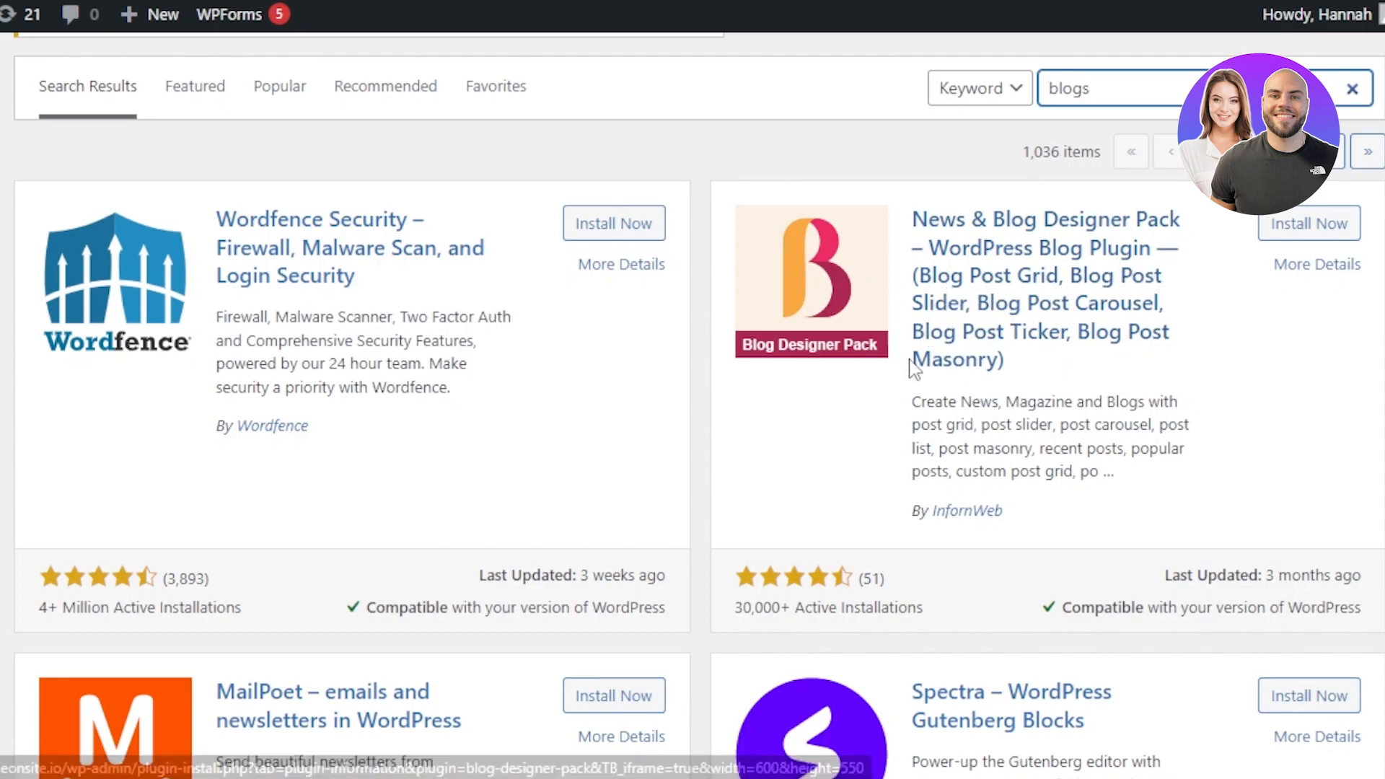
drag(1175, 332, 1059, 346)
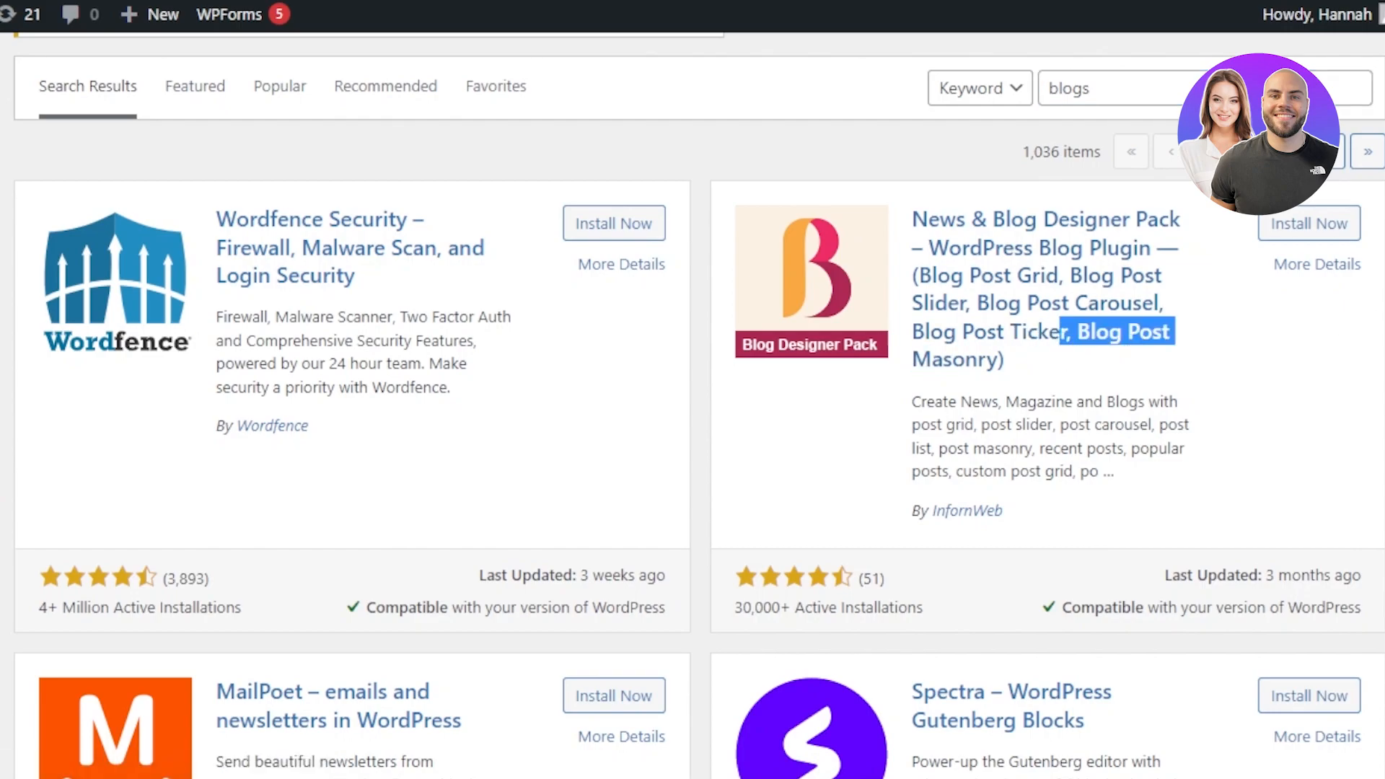
Step: Install and activate the News & Blog Designer Pack plugin and allow its opt-in
scroll(693, 404, down, 4)
scroll(693, 404, up, 4)
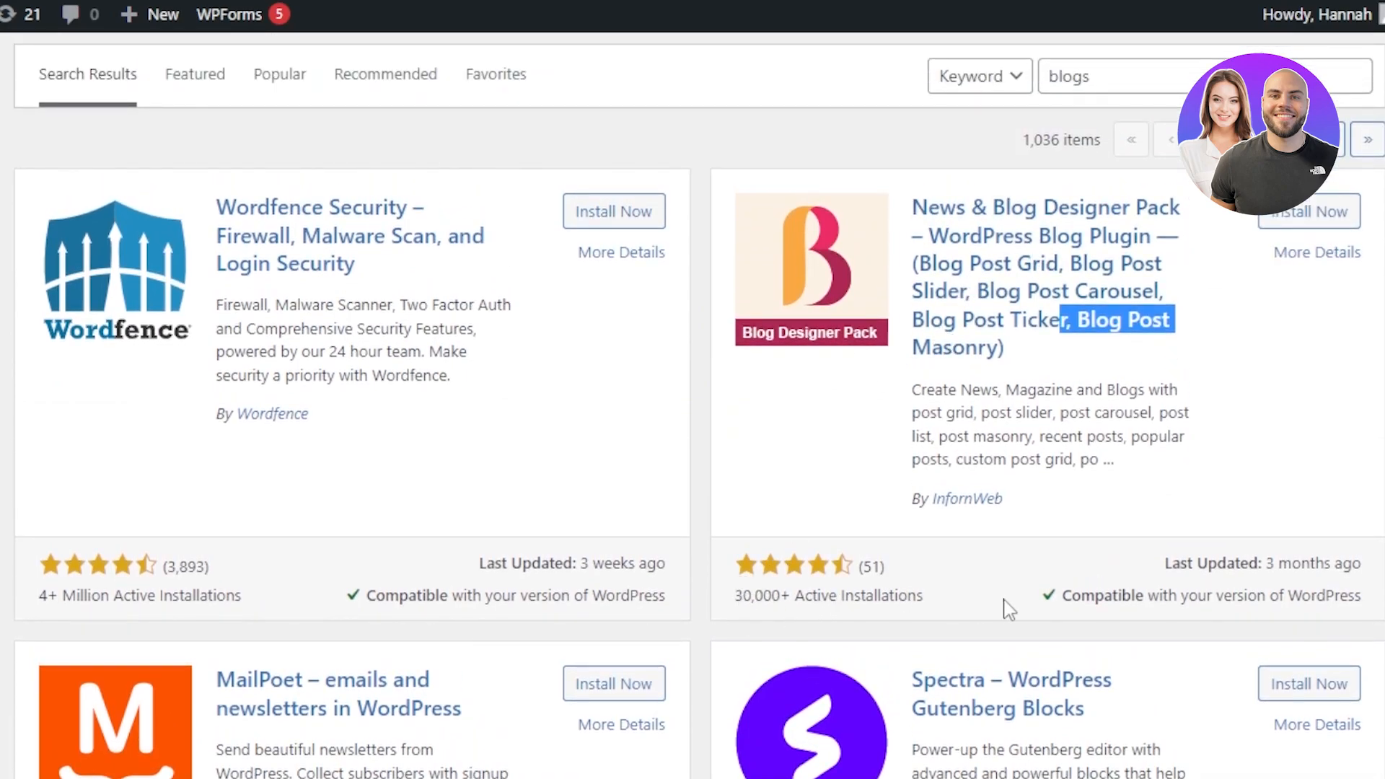
click(1330, 214)
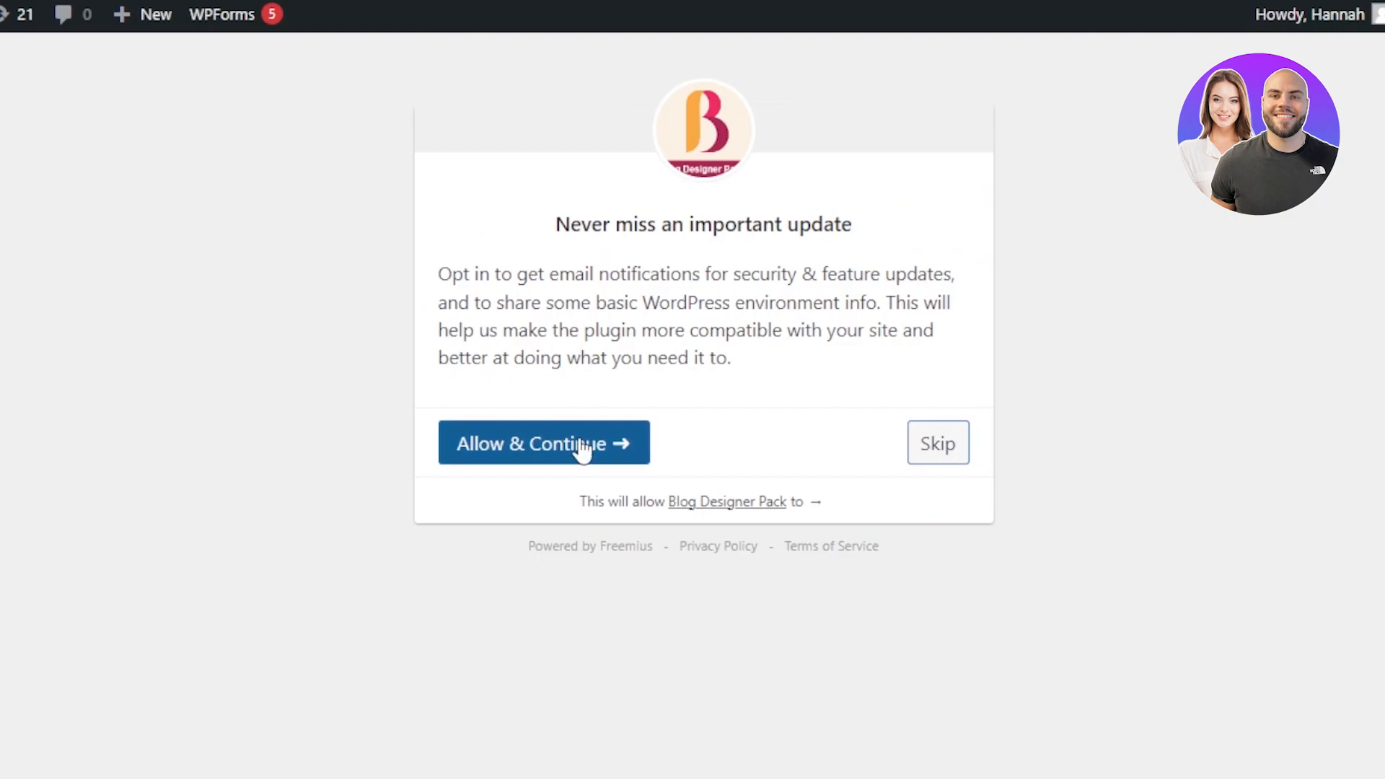
click(583, 447)
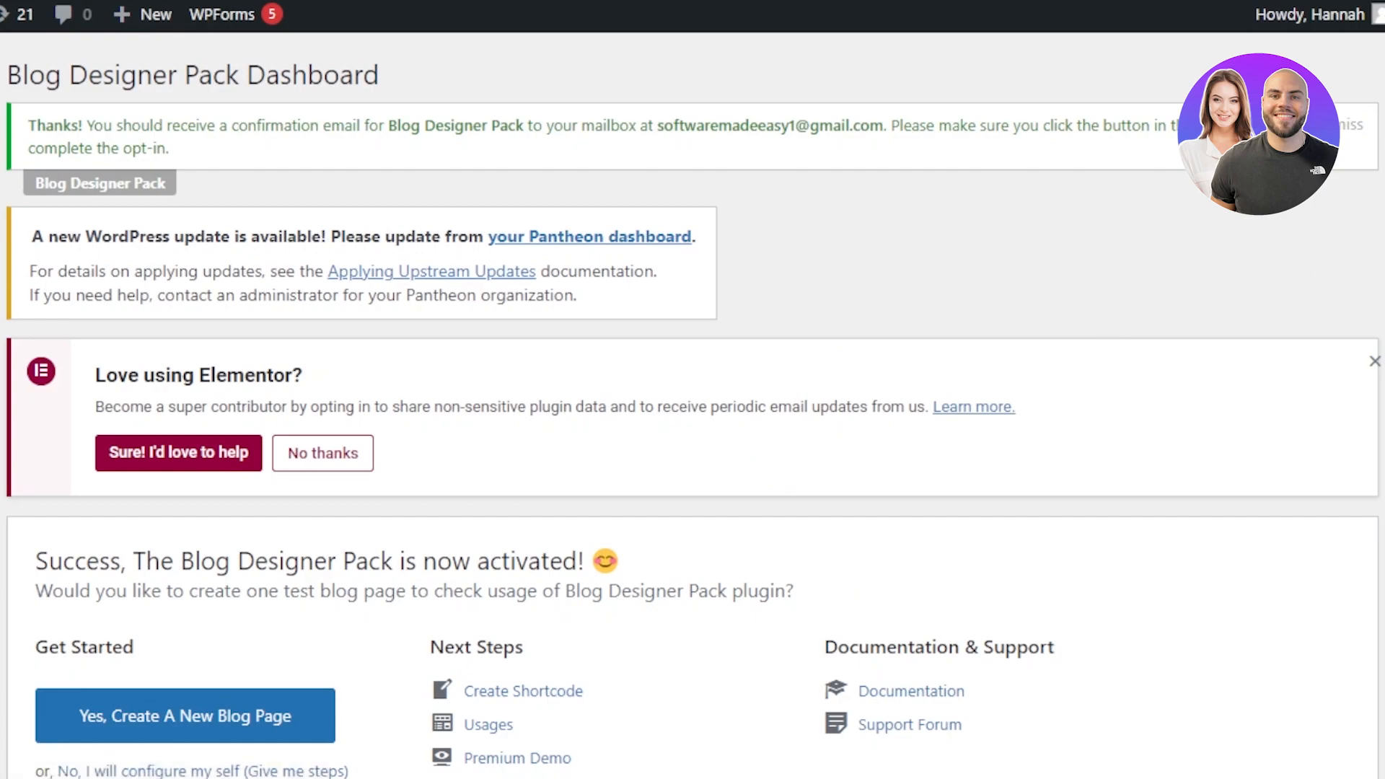
Step: Review the Blog Designer Pack dashboard and its available layouts
scroll(693, 410, down, 7)
scroll(693, 410, down, 3)
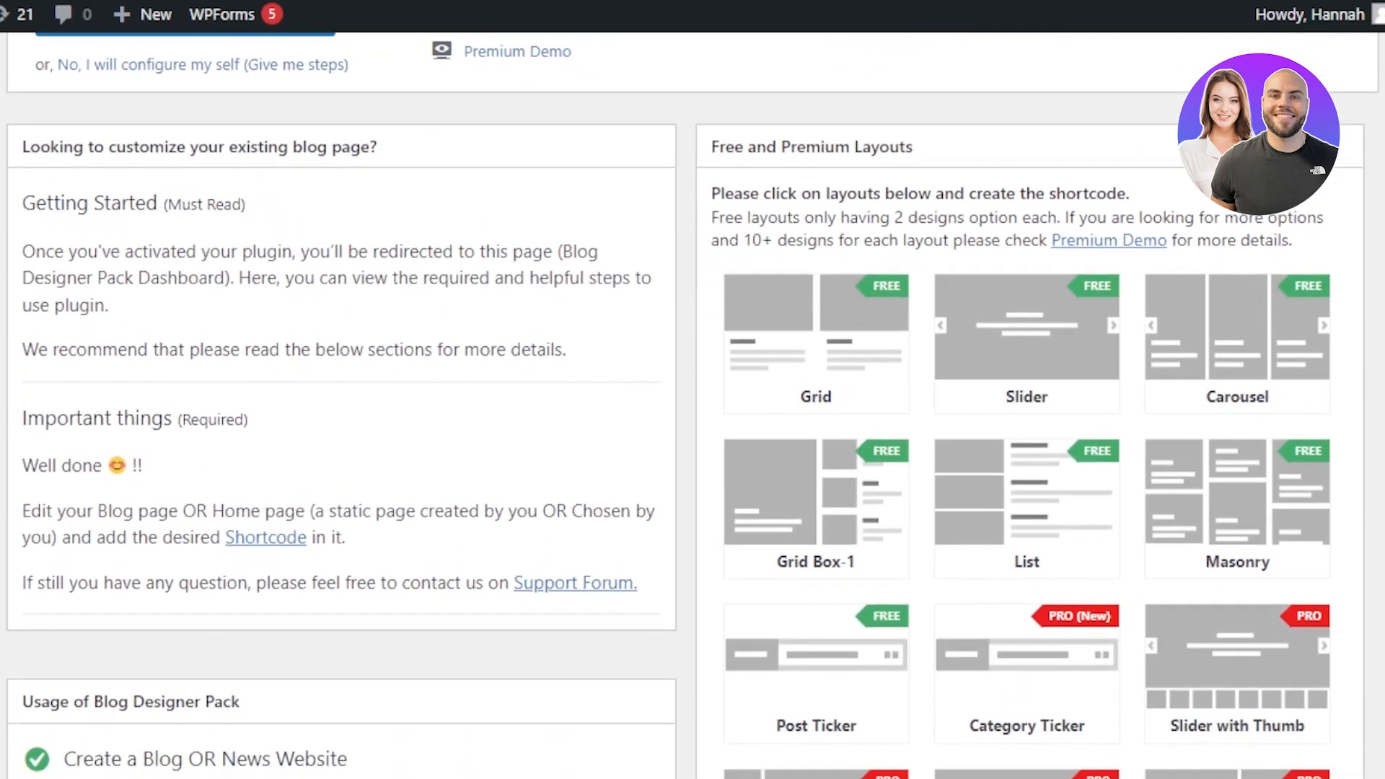
scroll(693, 410, down, 2)
scroll(692, 410, down, 12)
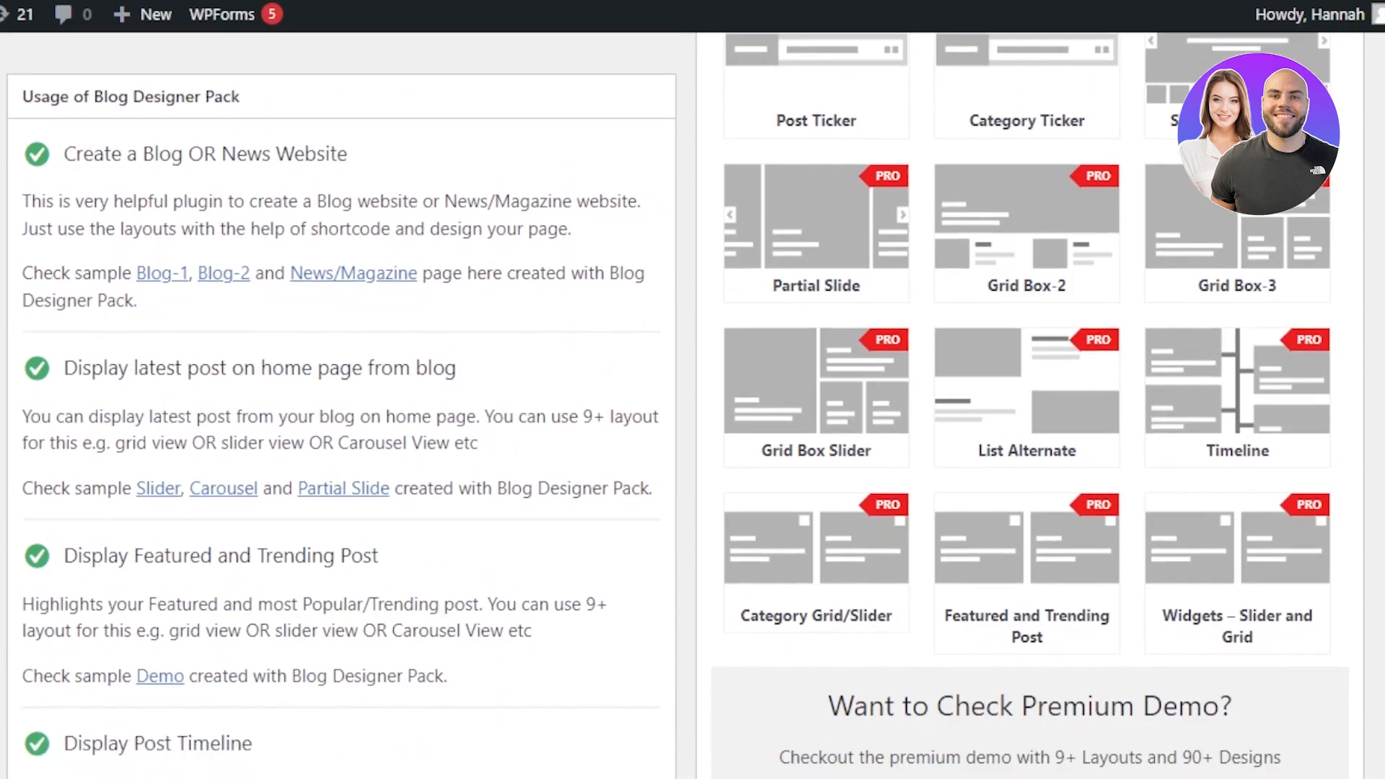
scroll(693, 410, up, 17)
scroll(693, 410, down, 5)
scroll(693, 410, up, 2)
scroll(455, 316, up, 1)
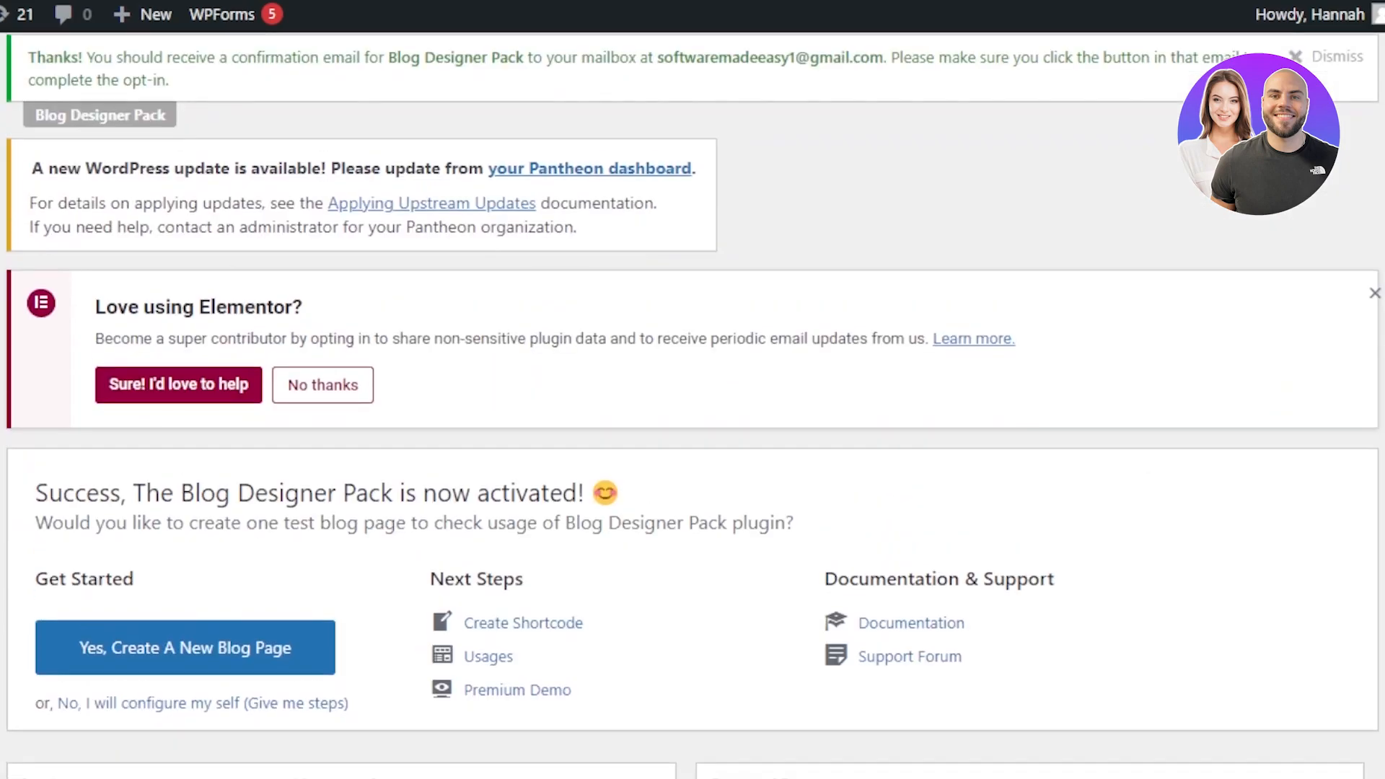
scroll(692, 404, down, 9)
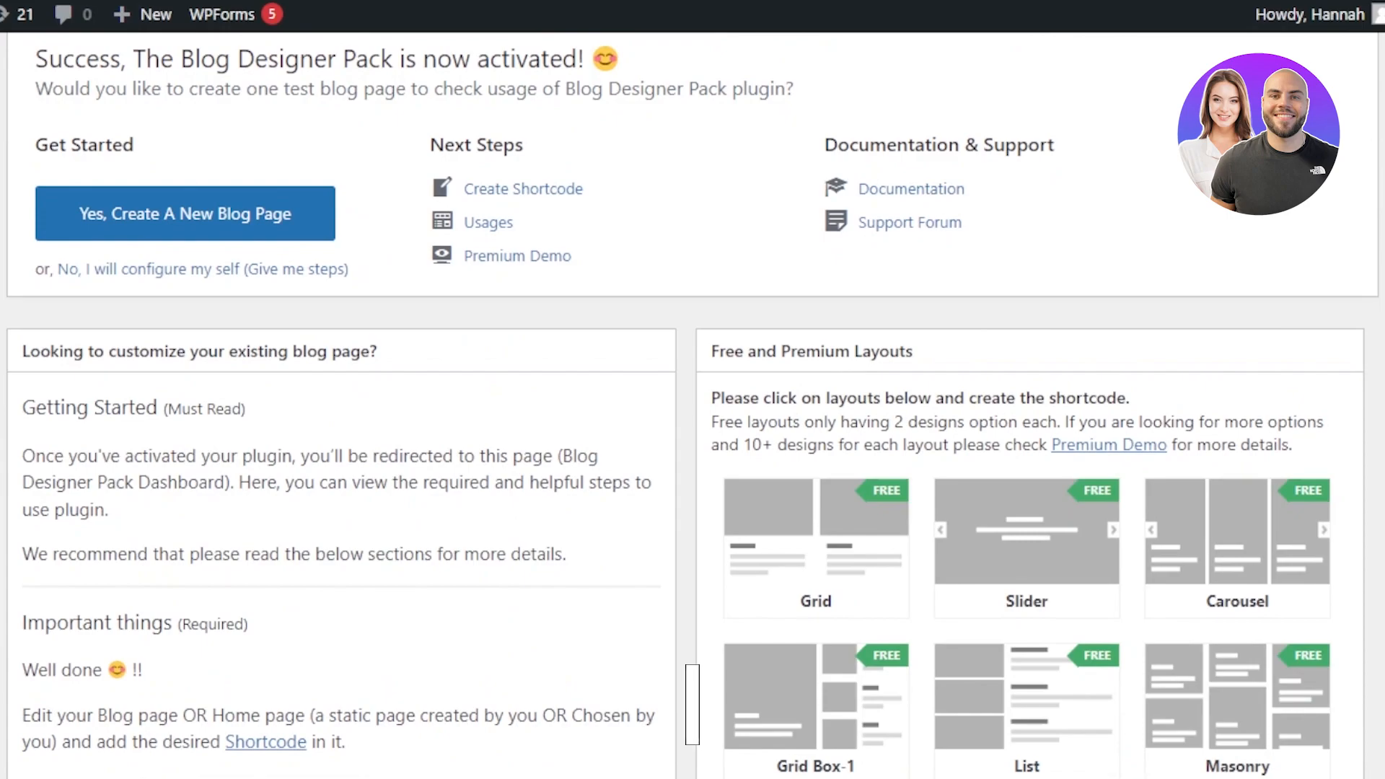
scroll(693, 404, down, 1)
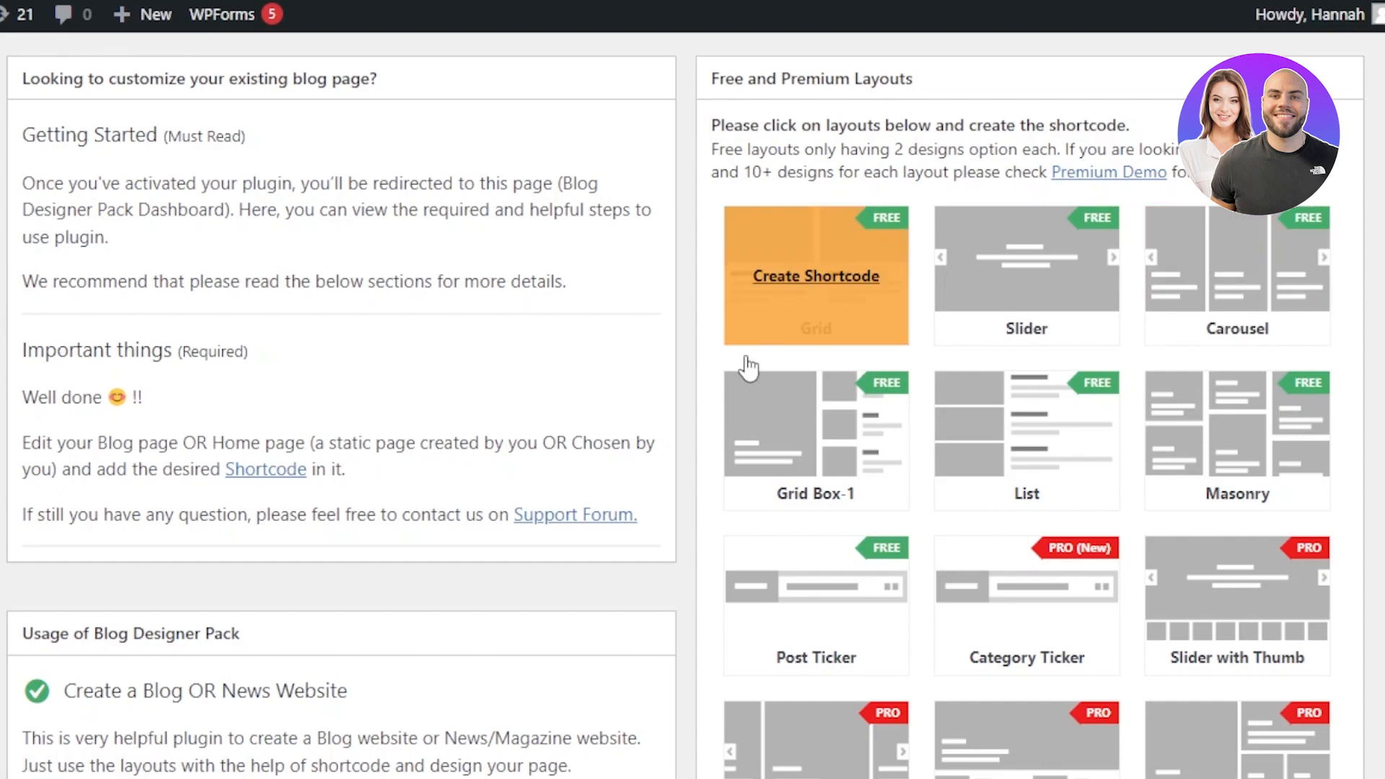
Step: Create a shortcode for the Grid layout and set its grid to Grid 5
click(826, 280)
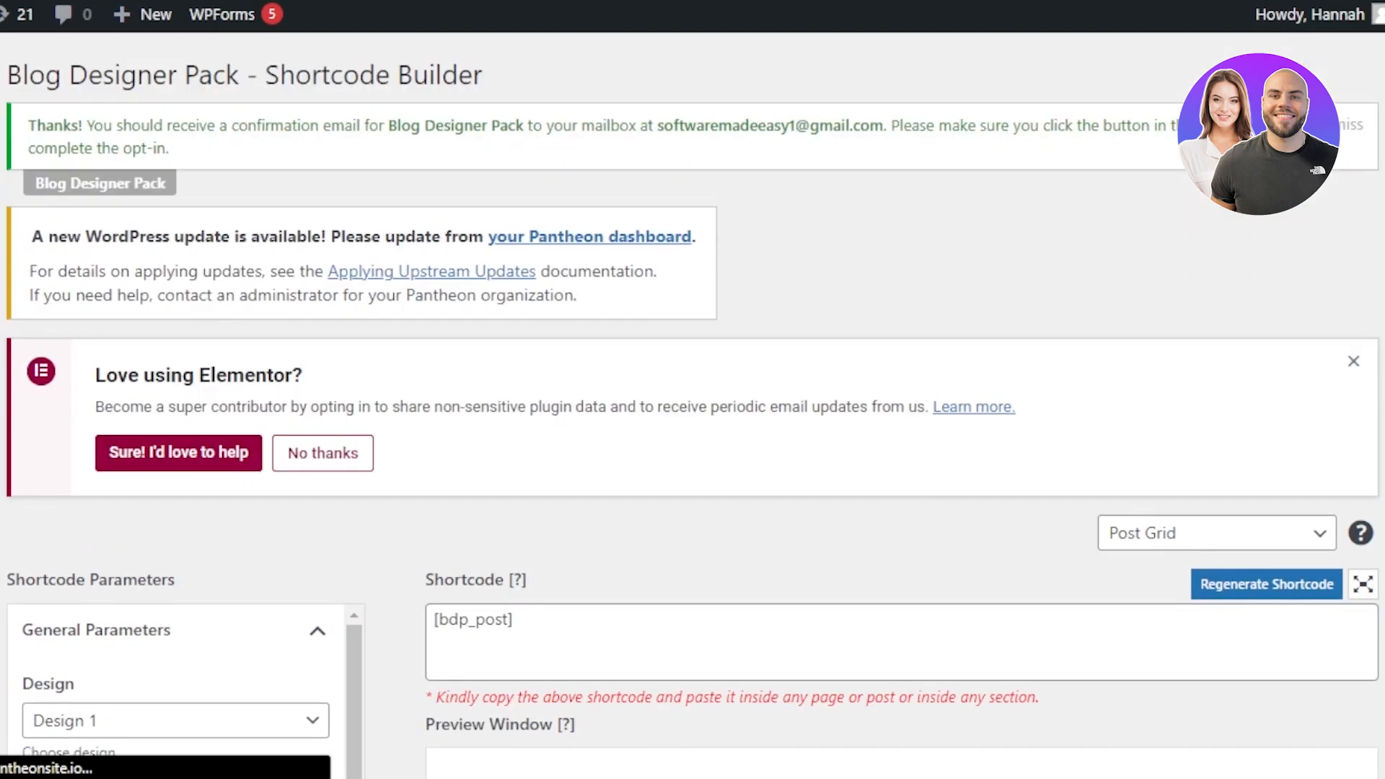
scroll(751, 417, down, 4)
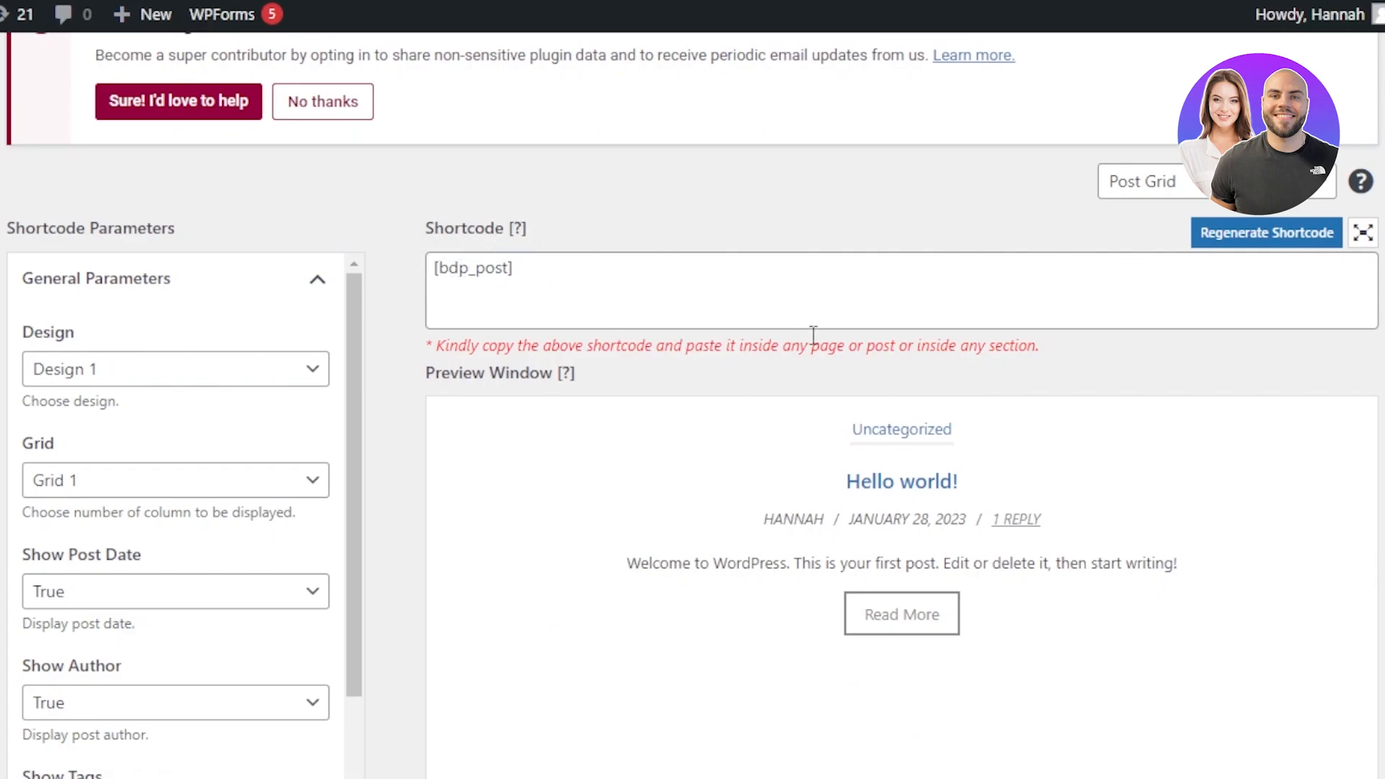
scroll(970, 572, down, 3)
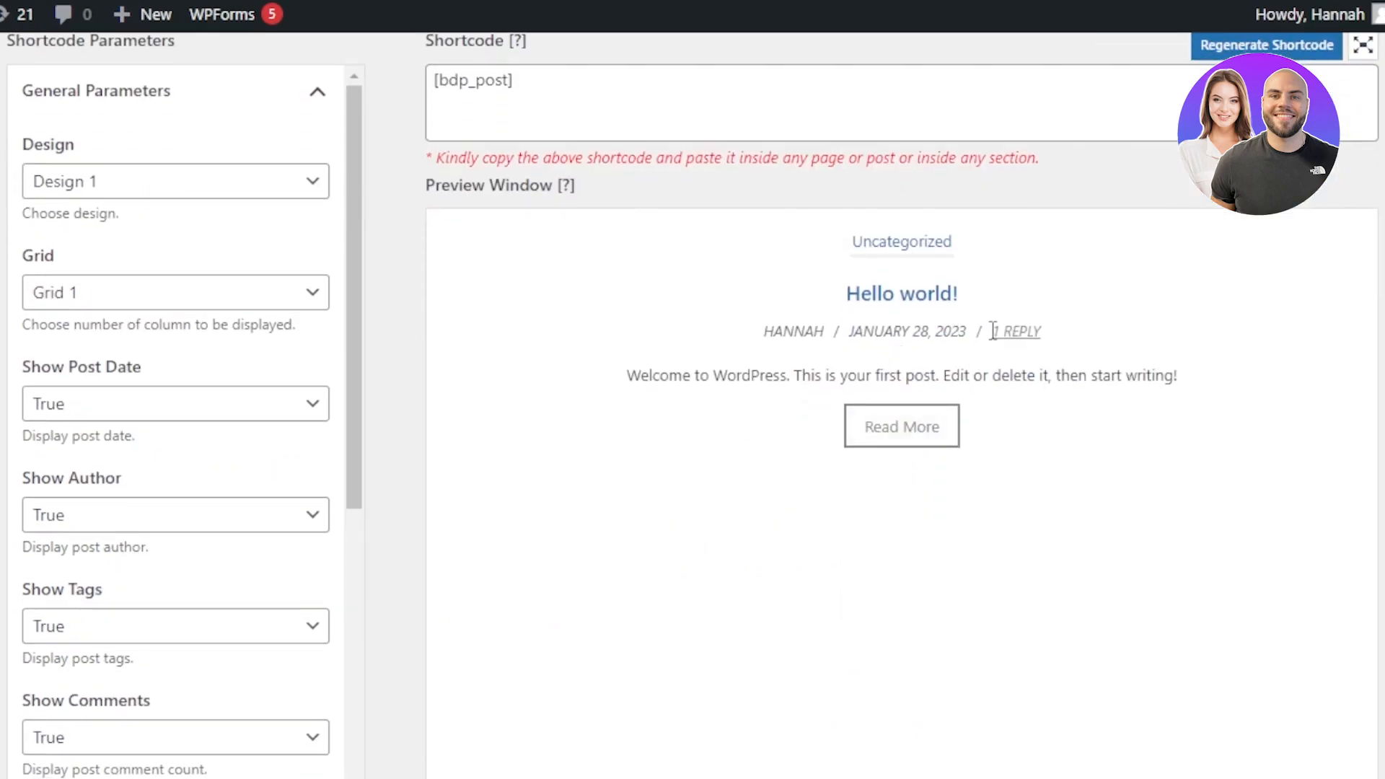
scroll(457, 430, up, 5)
scroll(457, 430, down, 3)
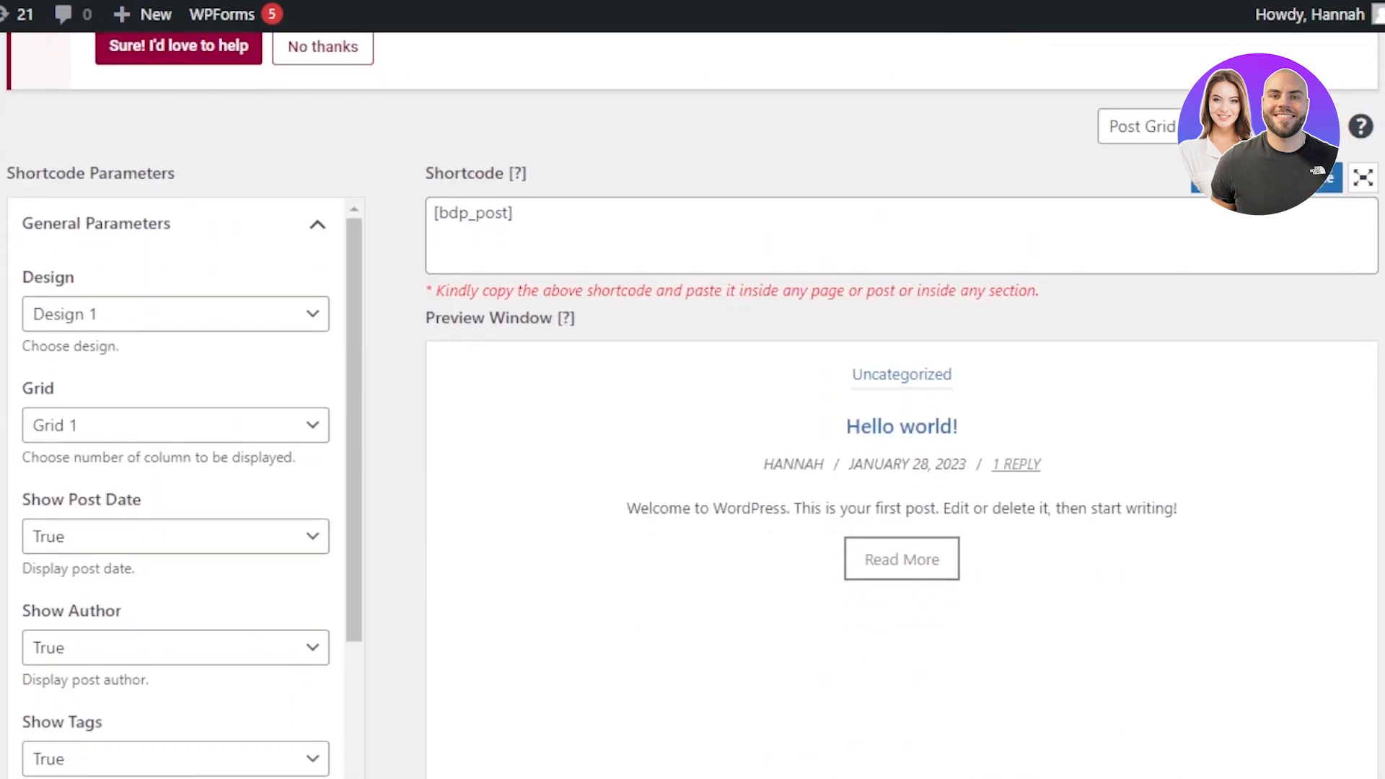
scroll(693, 404, up, 5)
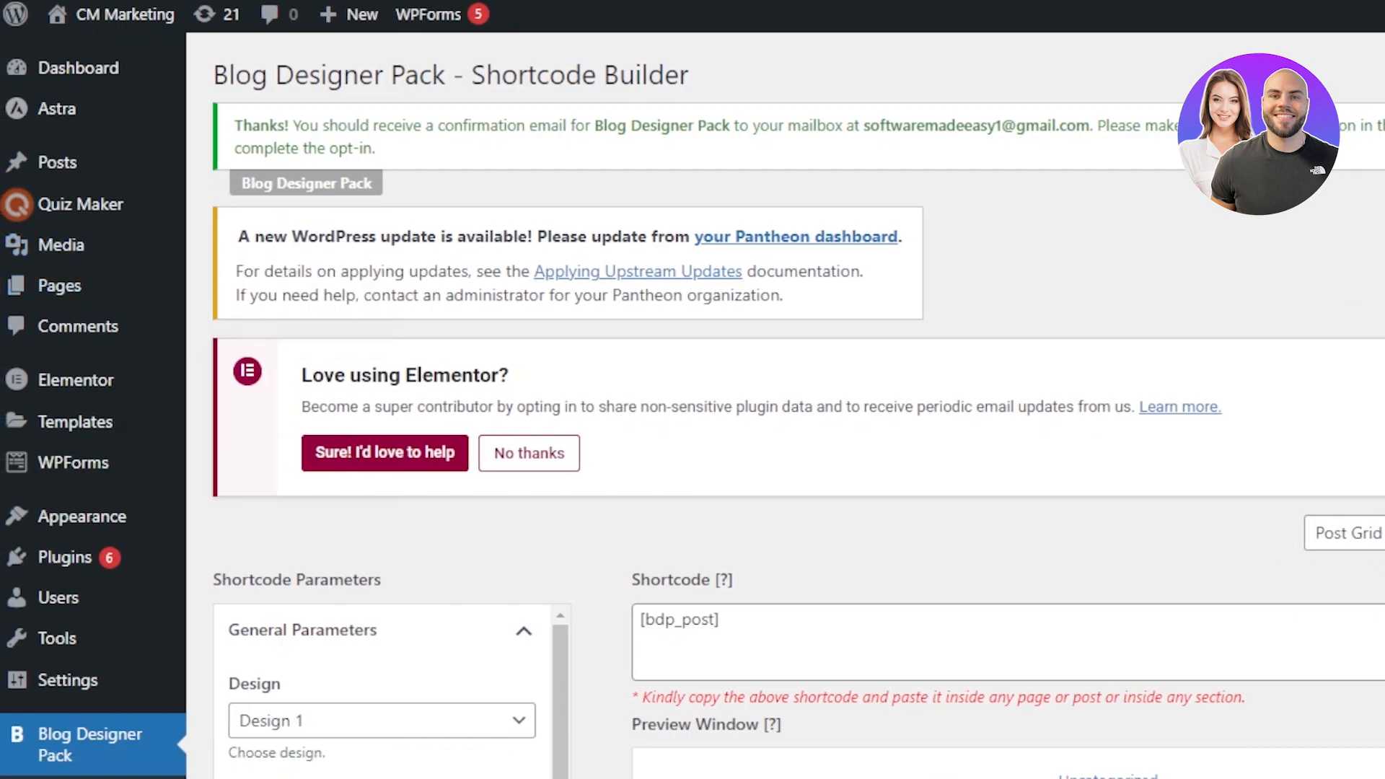
scroll(565, 426, down, 4)
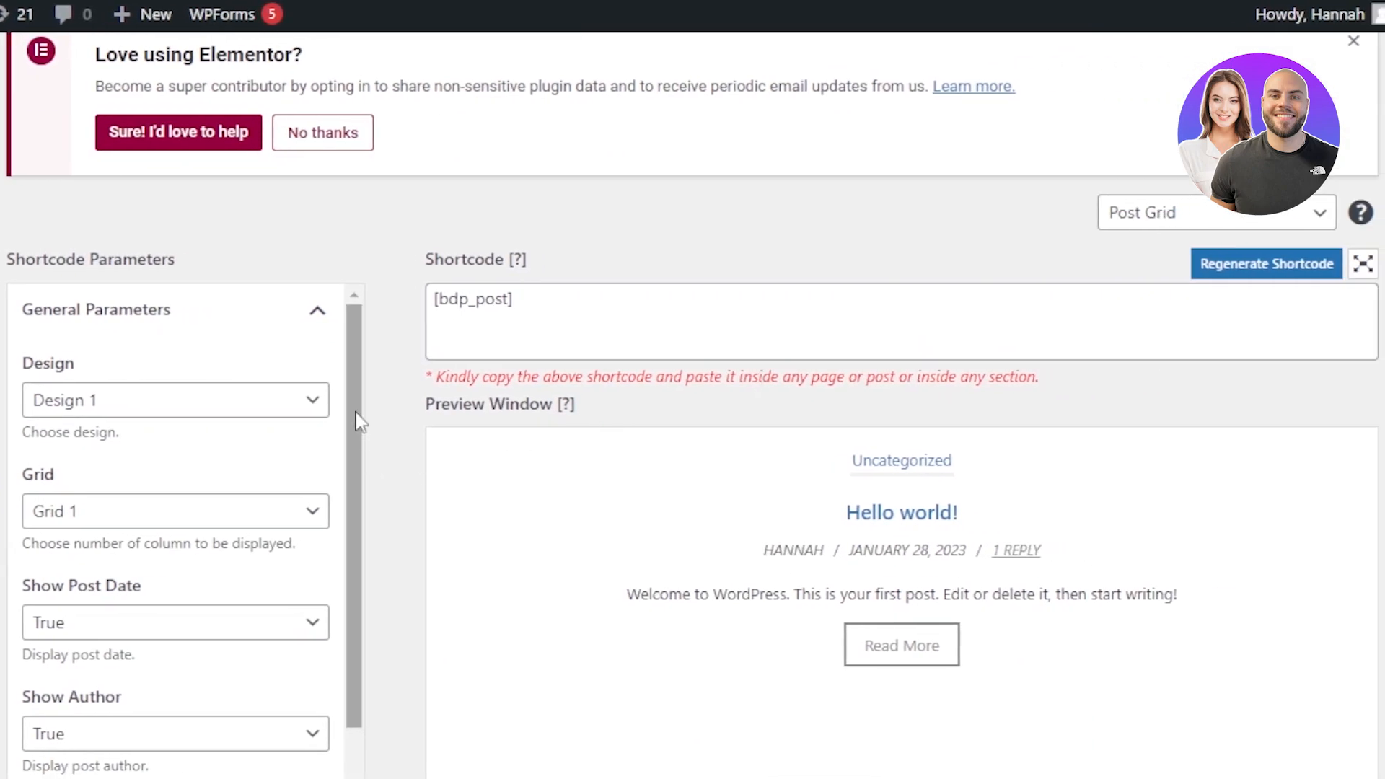
scroll(358, 422, down, 3)
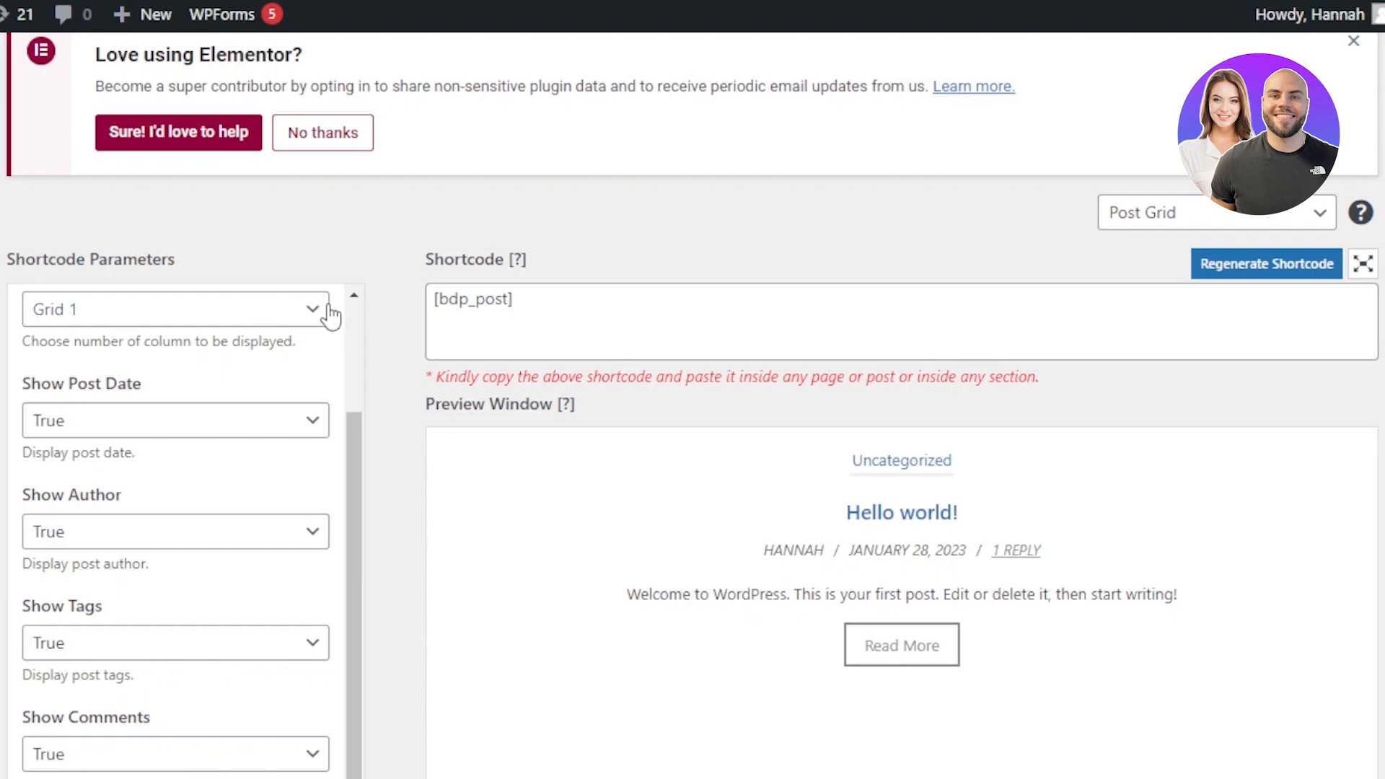
click(330, 310)
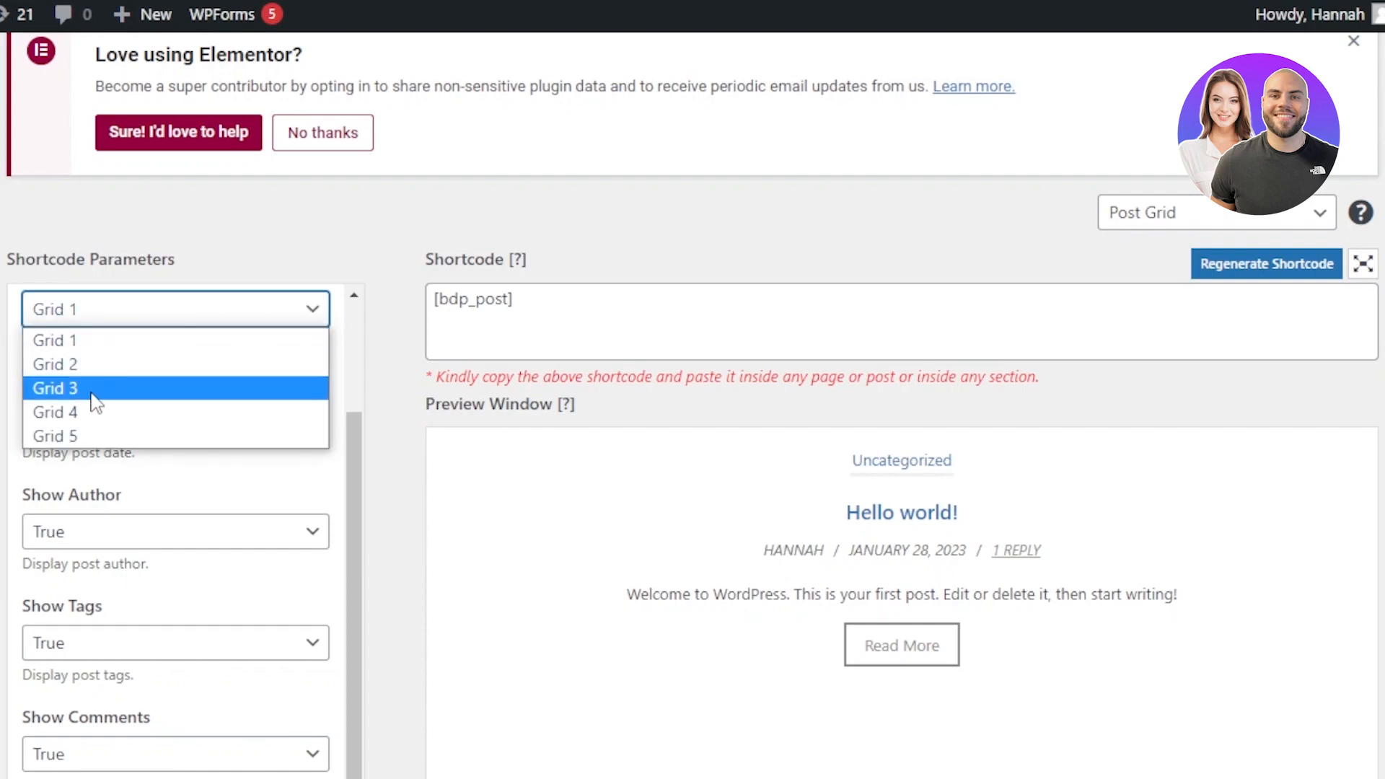
click(87, 436)
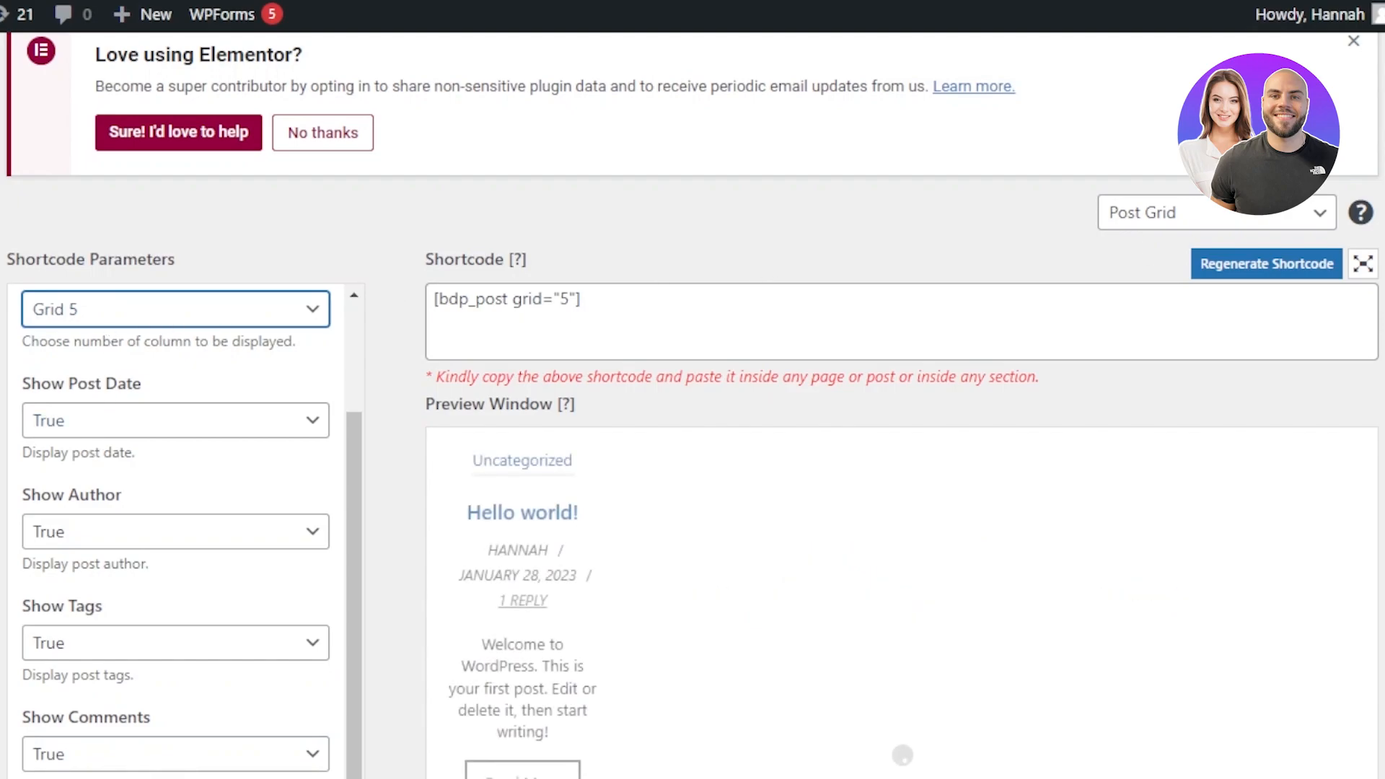
Step: Review the remaining shortcode parameters and the preview window
scroll(650, 282, down, 5)
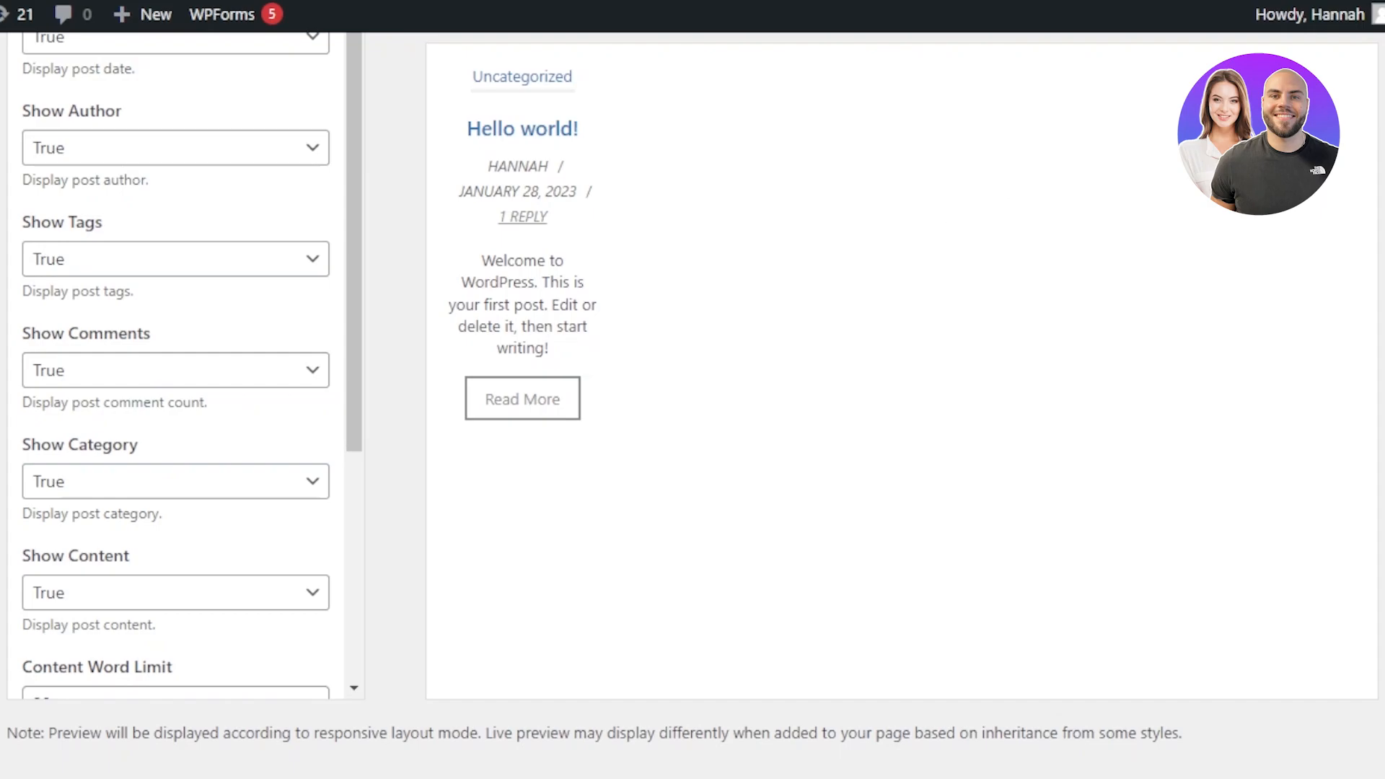
scroll(666, 375, up, 5)
scroll(666, 375, down, 3)
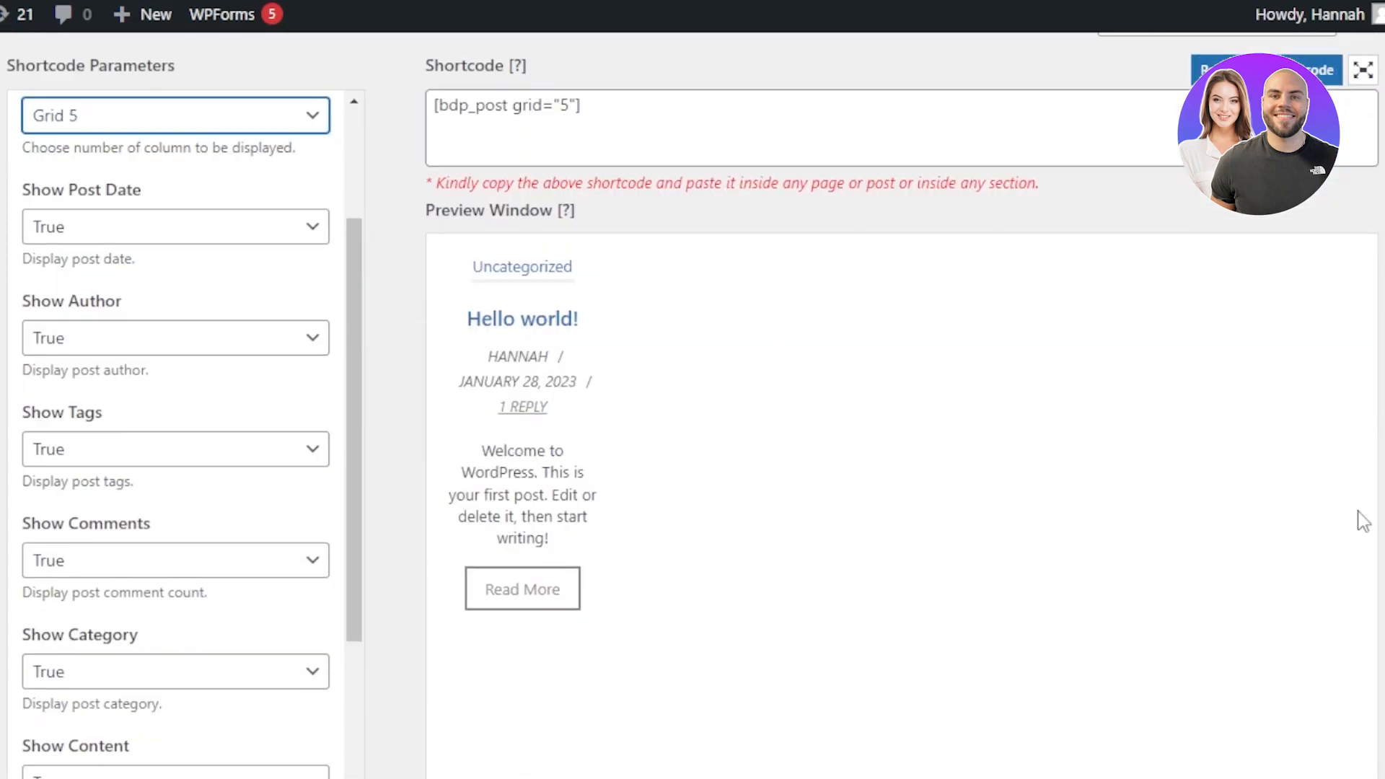
scroll(1125, 313, up, 2)
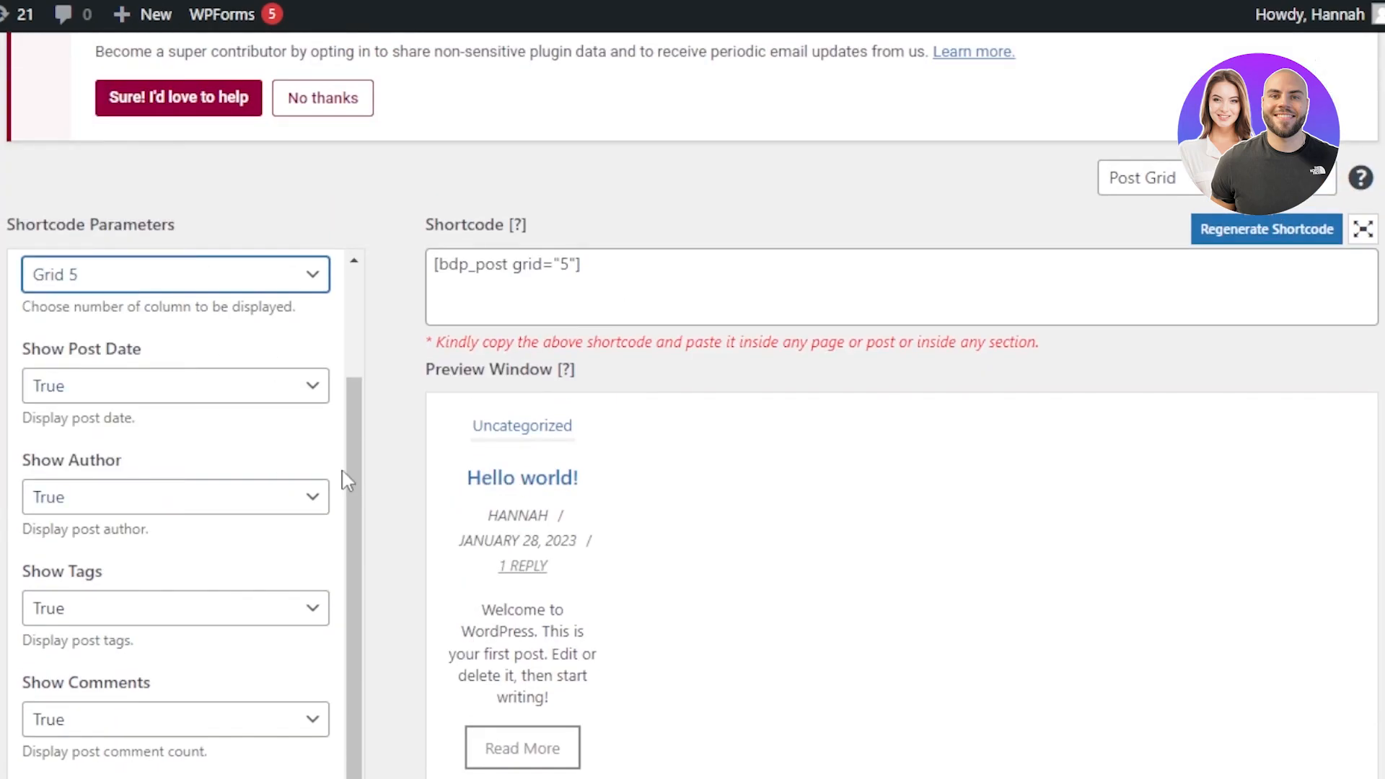
drag(350, 442, 365, 238)
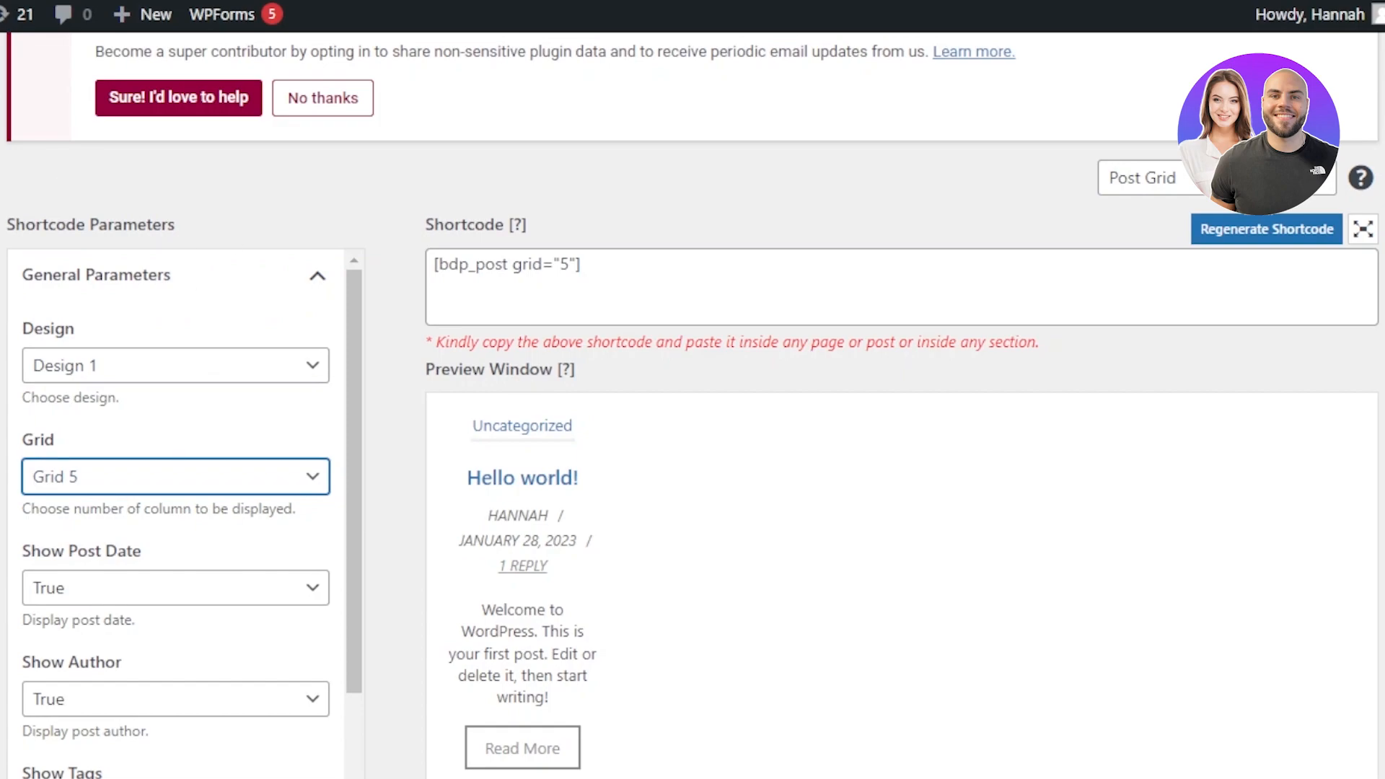
Step: Visit the live site from the admin bar
mouse_move(150, 18)
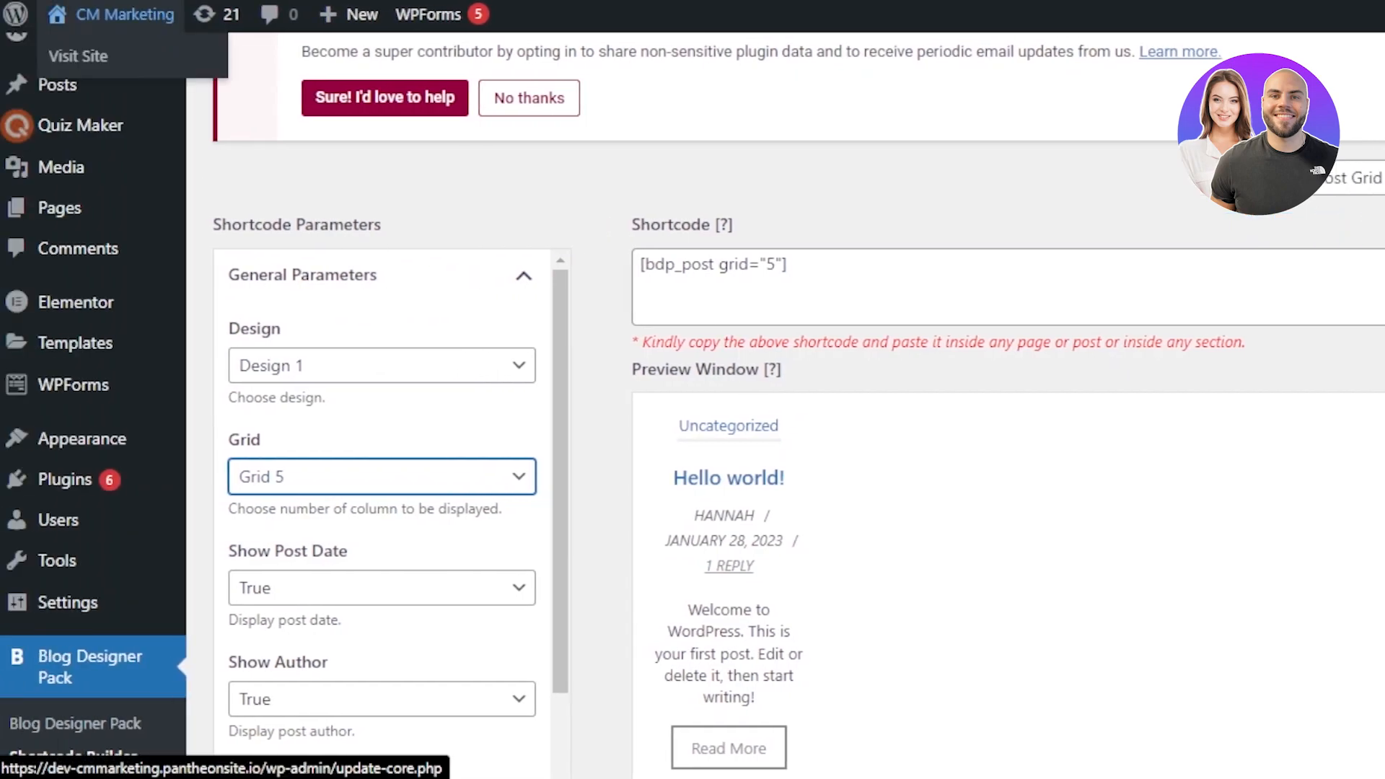
click(78, 55)
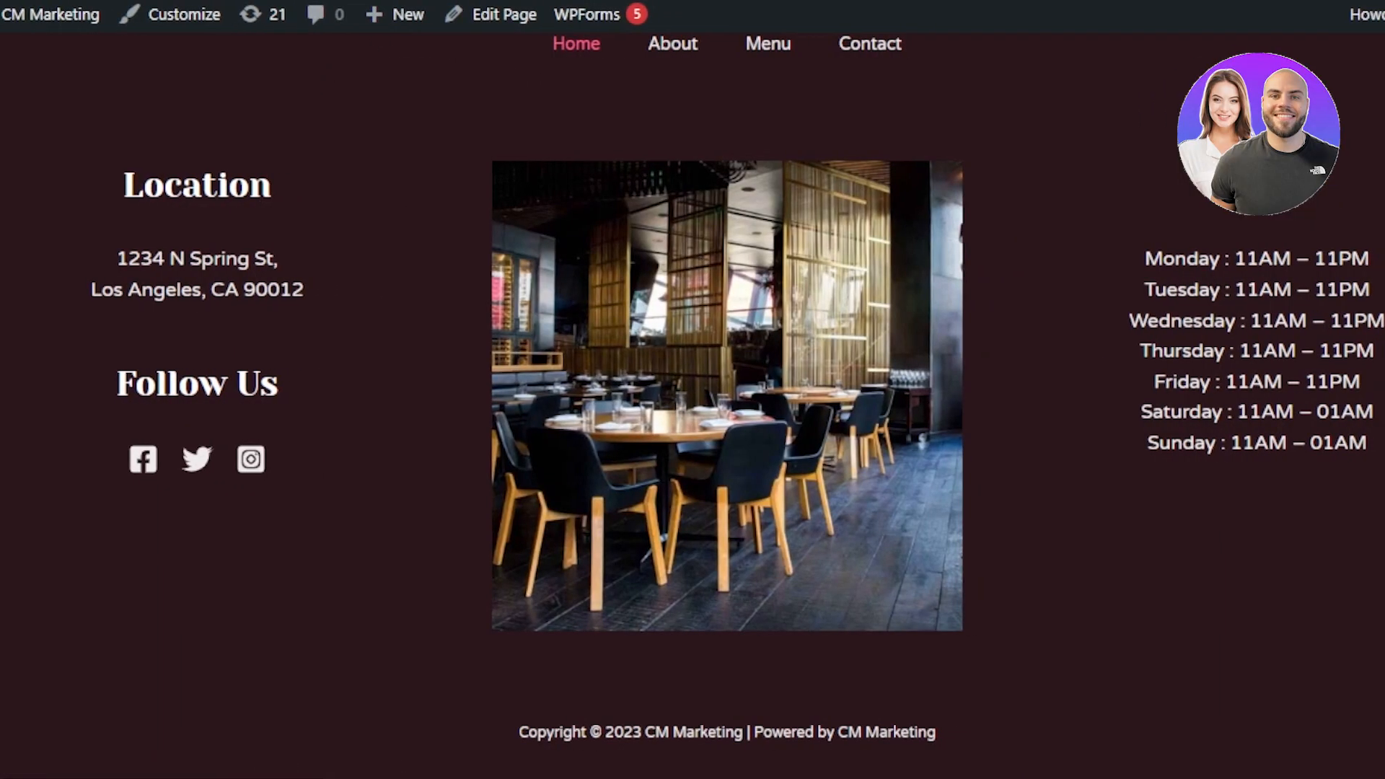
scroll(711, 123, up, 5)
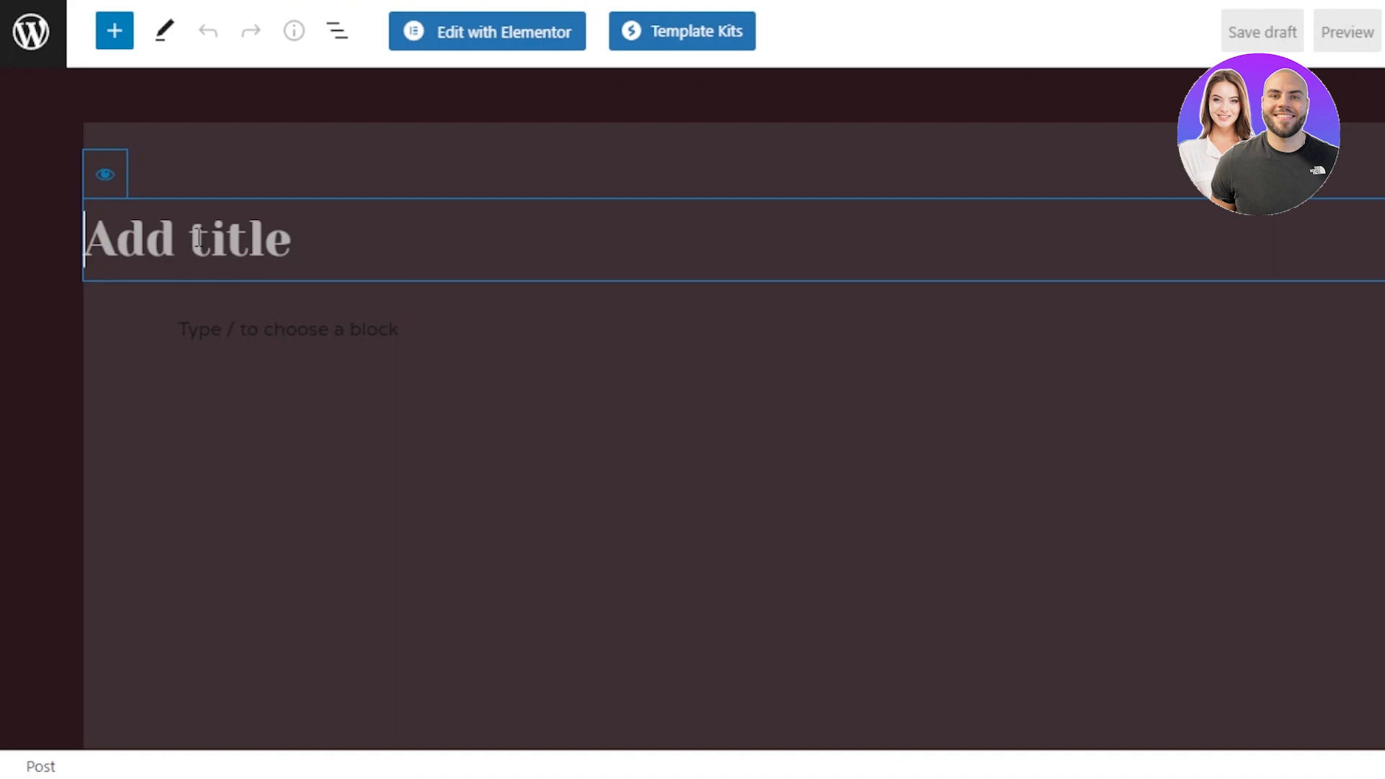
Step: Paste "10 WAYS TO STAY FIT IN 2023" as the new post's title and add a paragraph block beneath it
text(10 WAYS TO STAY FIT IN 2023)
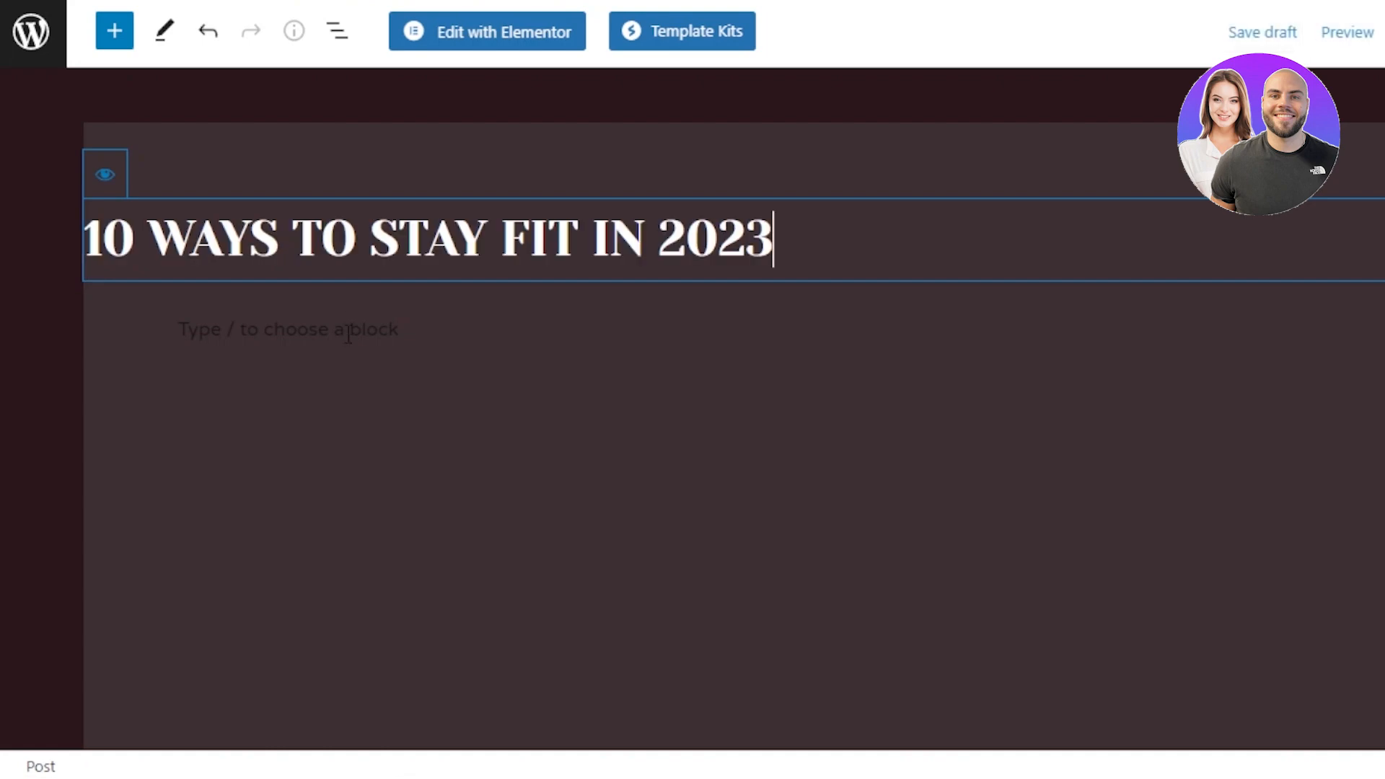
click(349, 334)
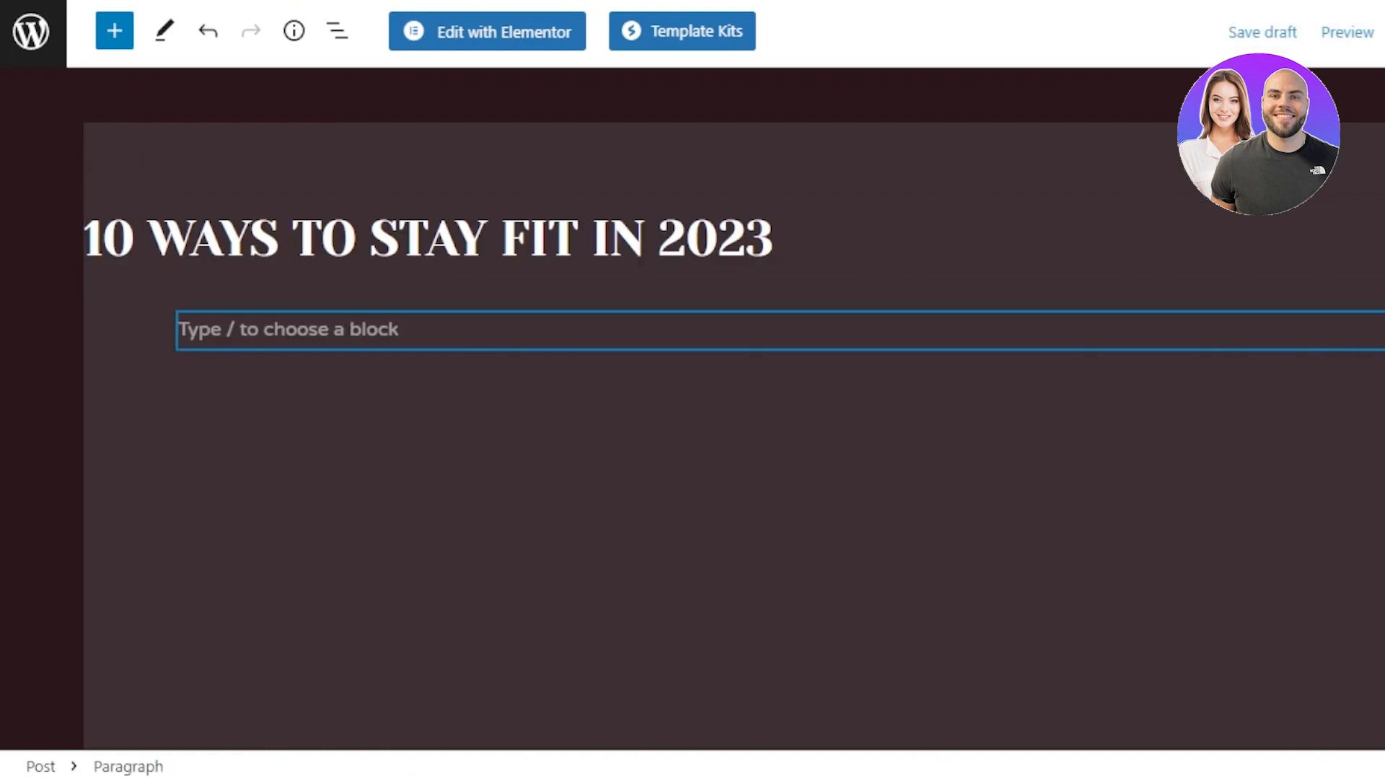
click(1300, 334)
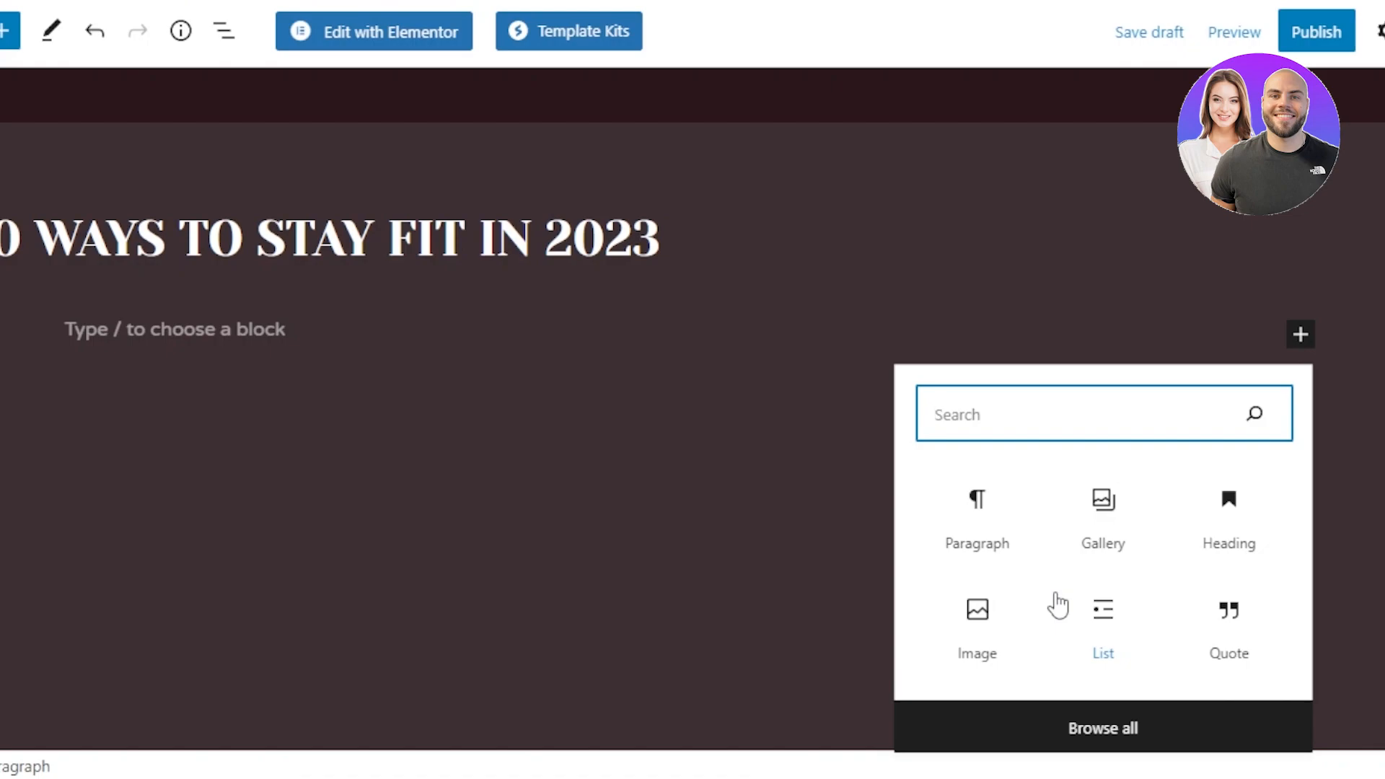
click(971, 538)
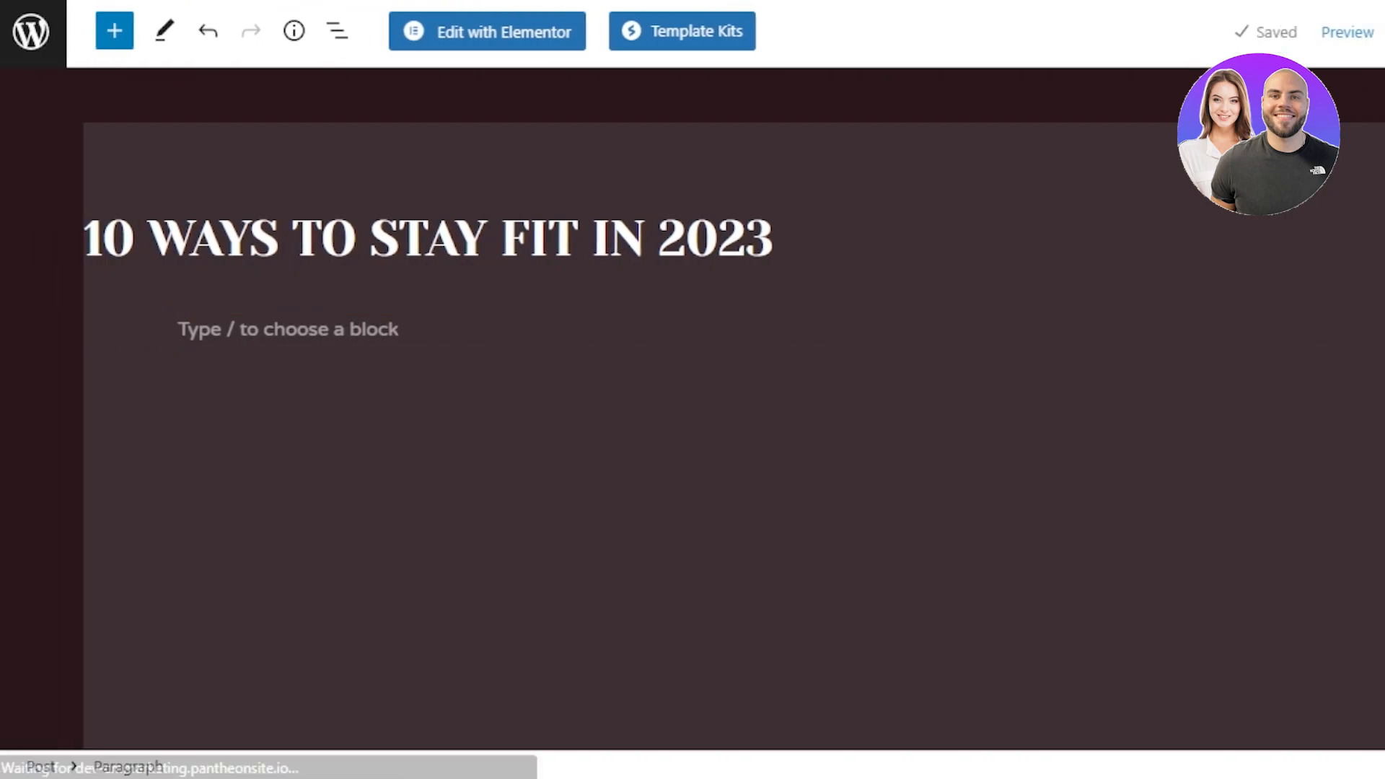
key(Return)
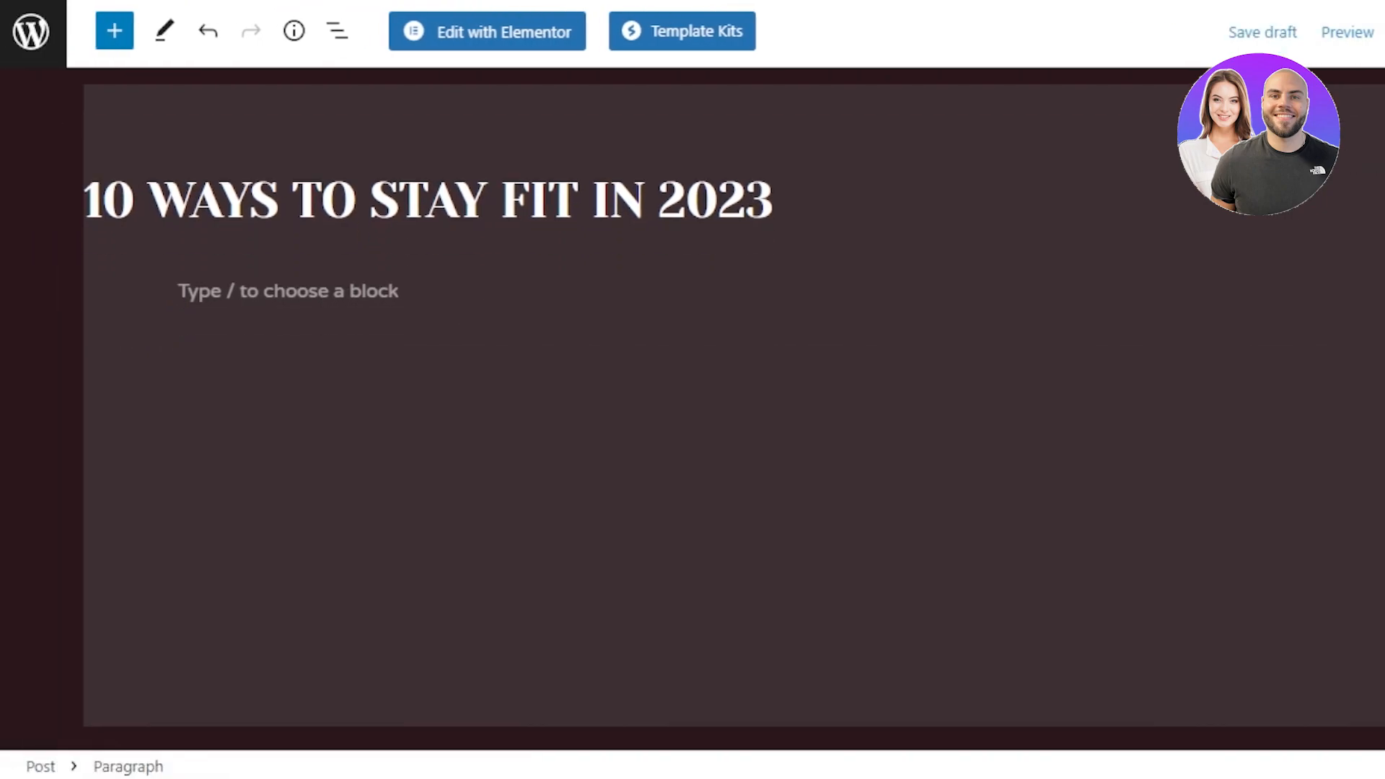
scroll(726, 408, up, 1)
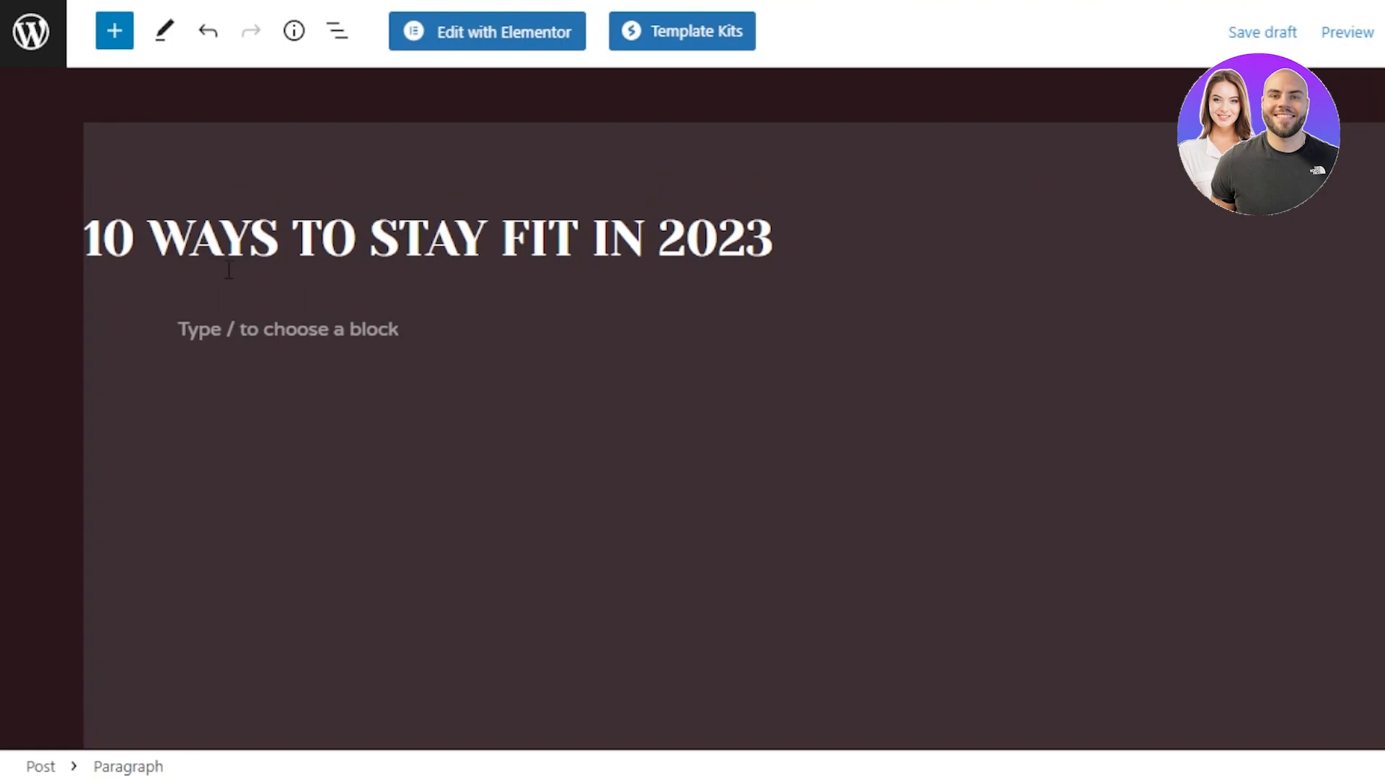
Step: Center-align the post title and delete the extra empty paragraph beneath it
click(103, 238)
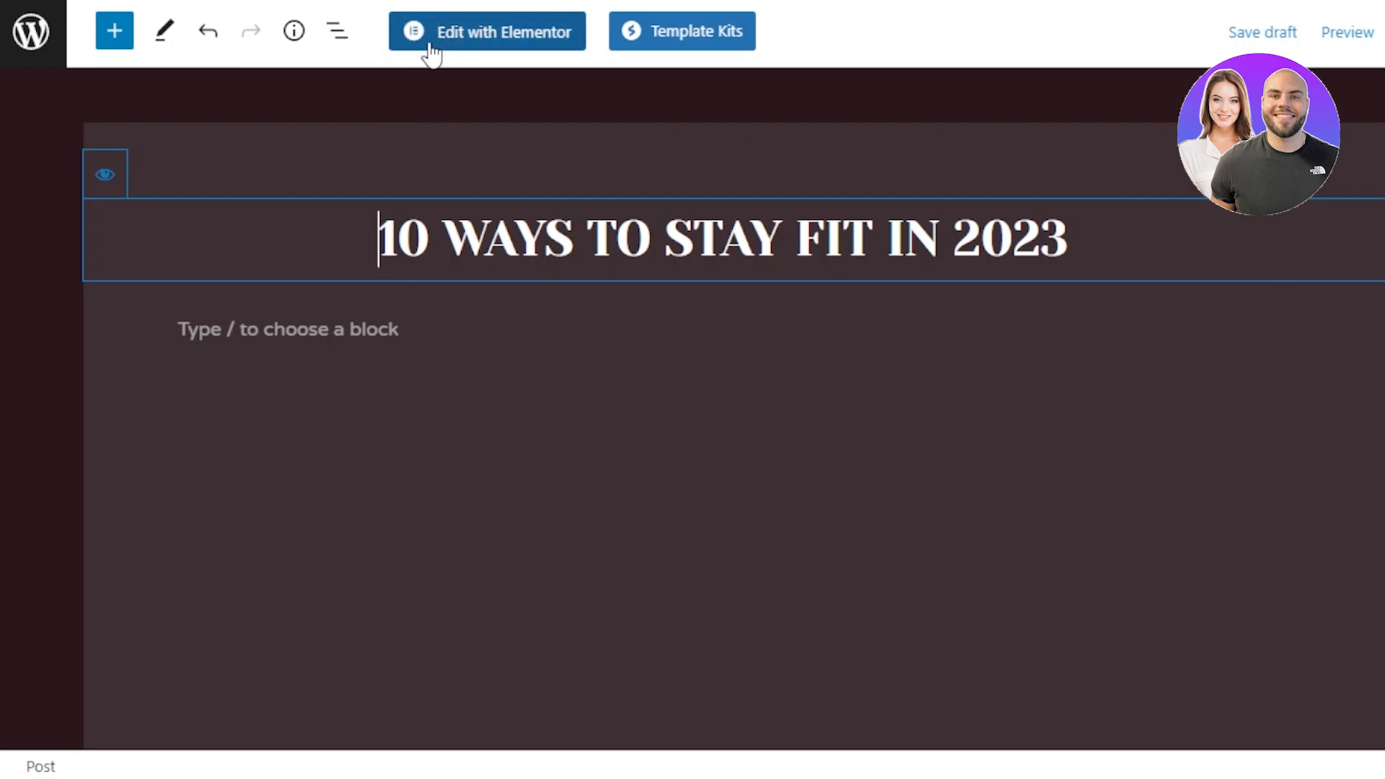
click(164, 30)
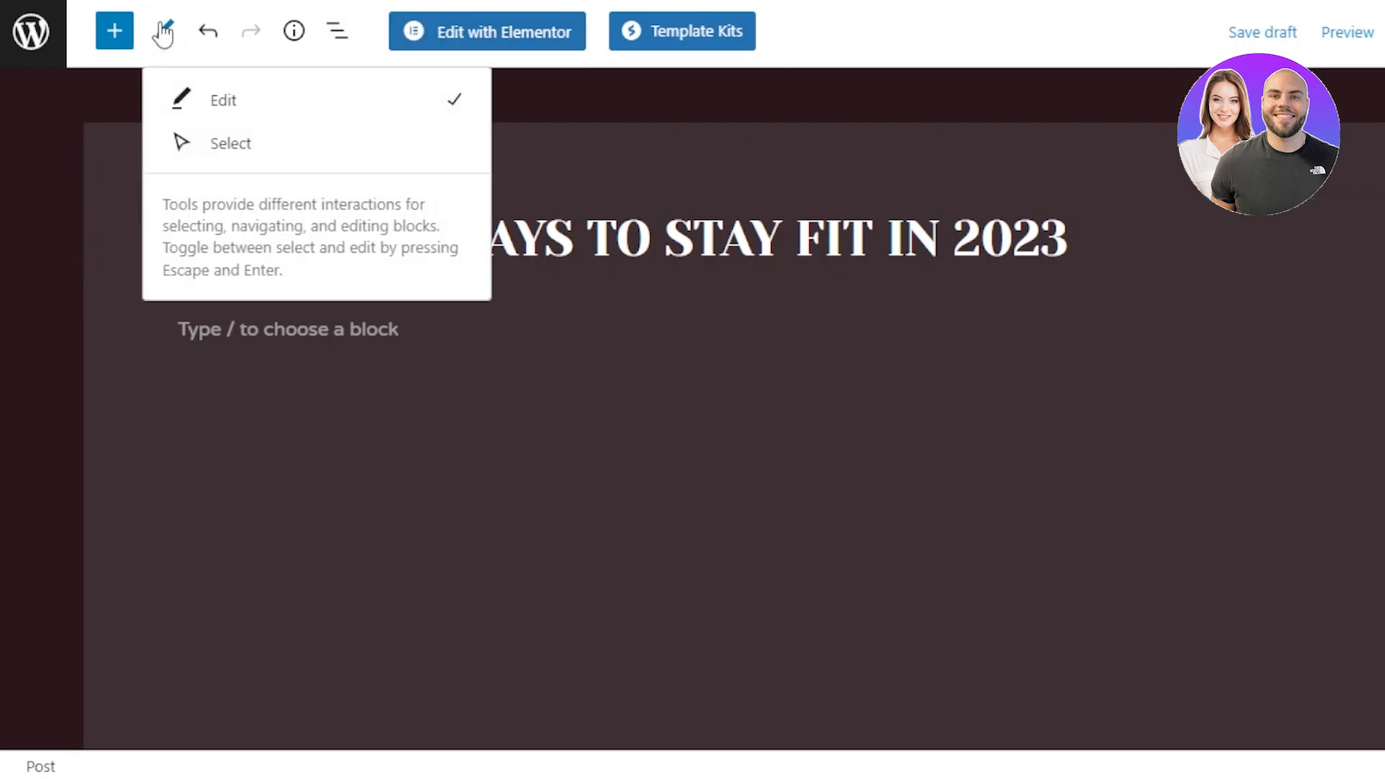
click(116, 31)
drag(402, 245, 415, 454)
click(558, 408)
click(557, 404)
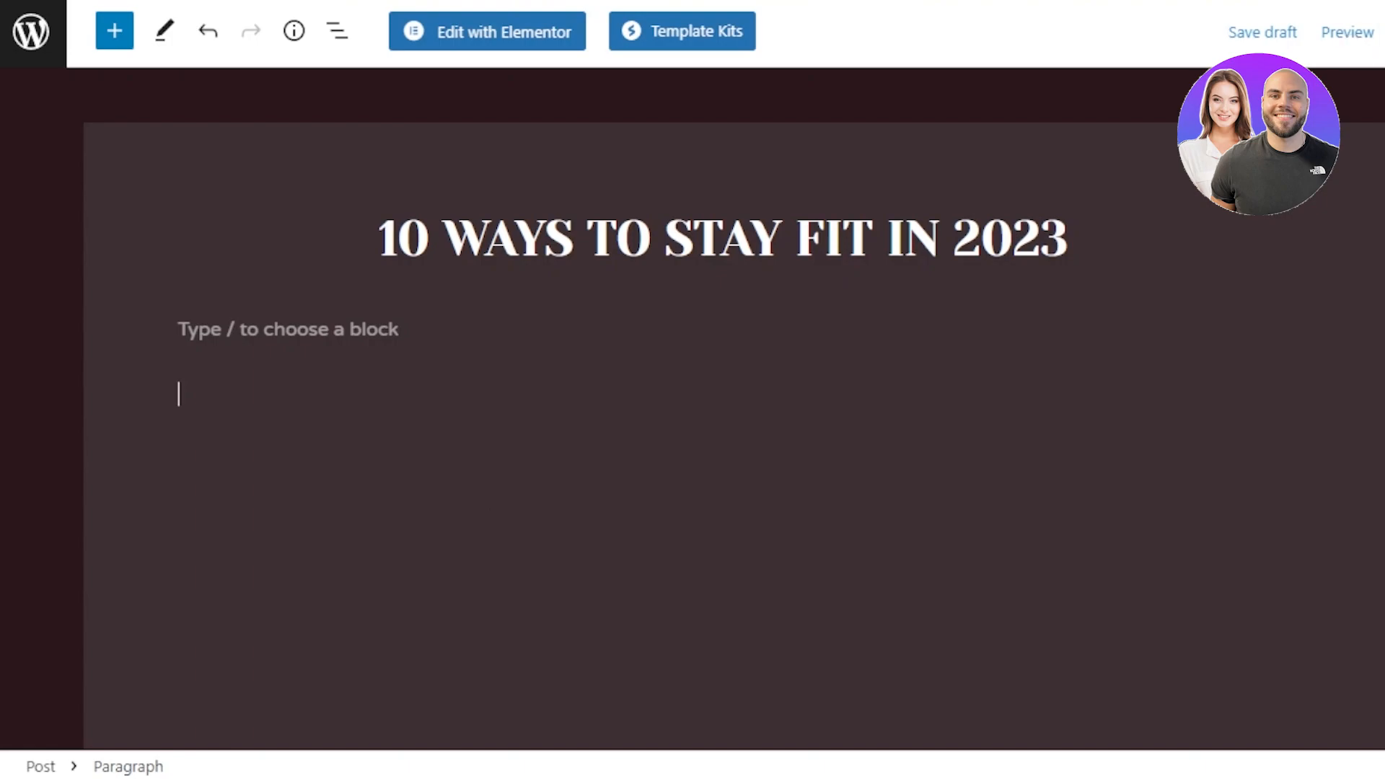
key(BackSpace)
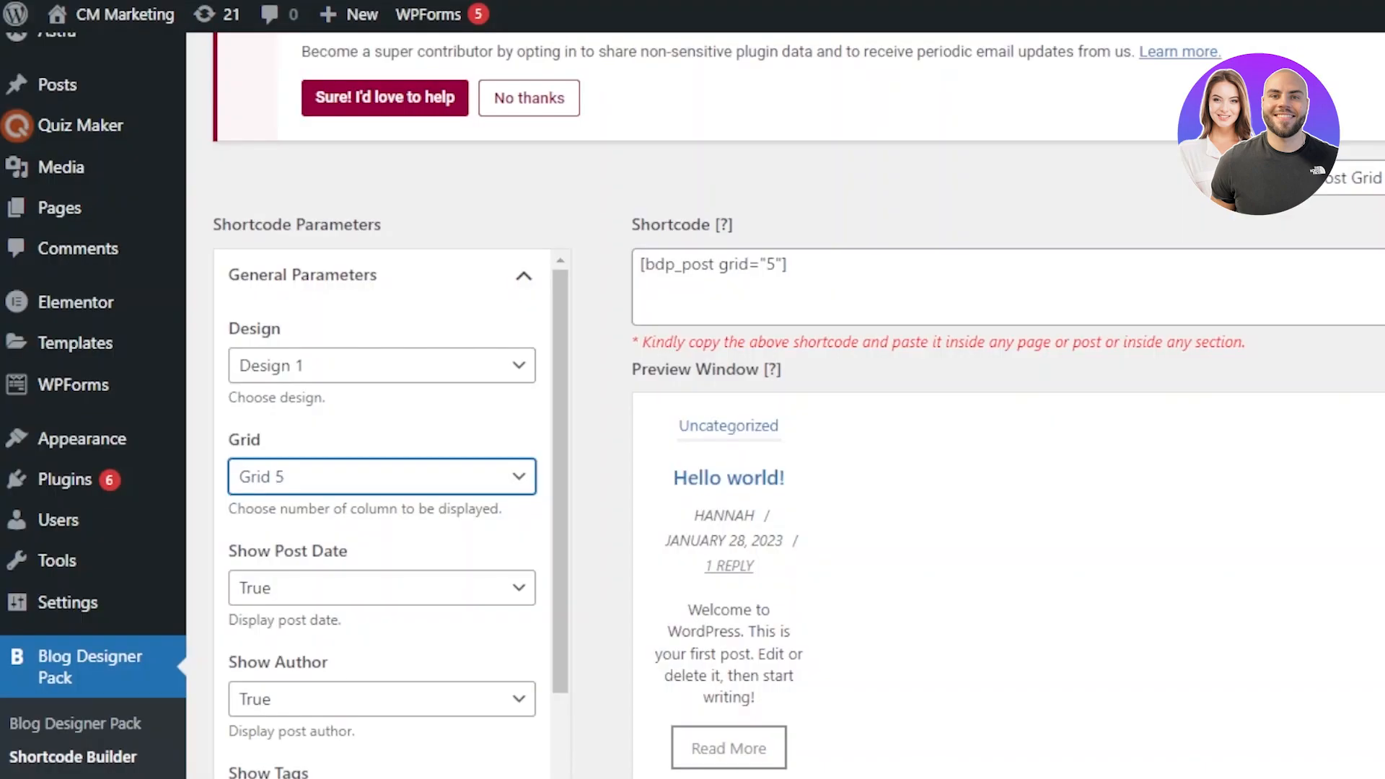
Step: Review the generated post grid shortcode and its Grid 5 settings in the Shortcode Builder
scroll(786, 405, up, 5)
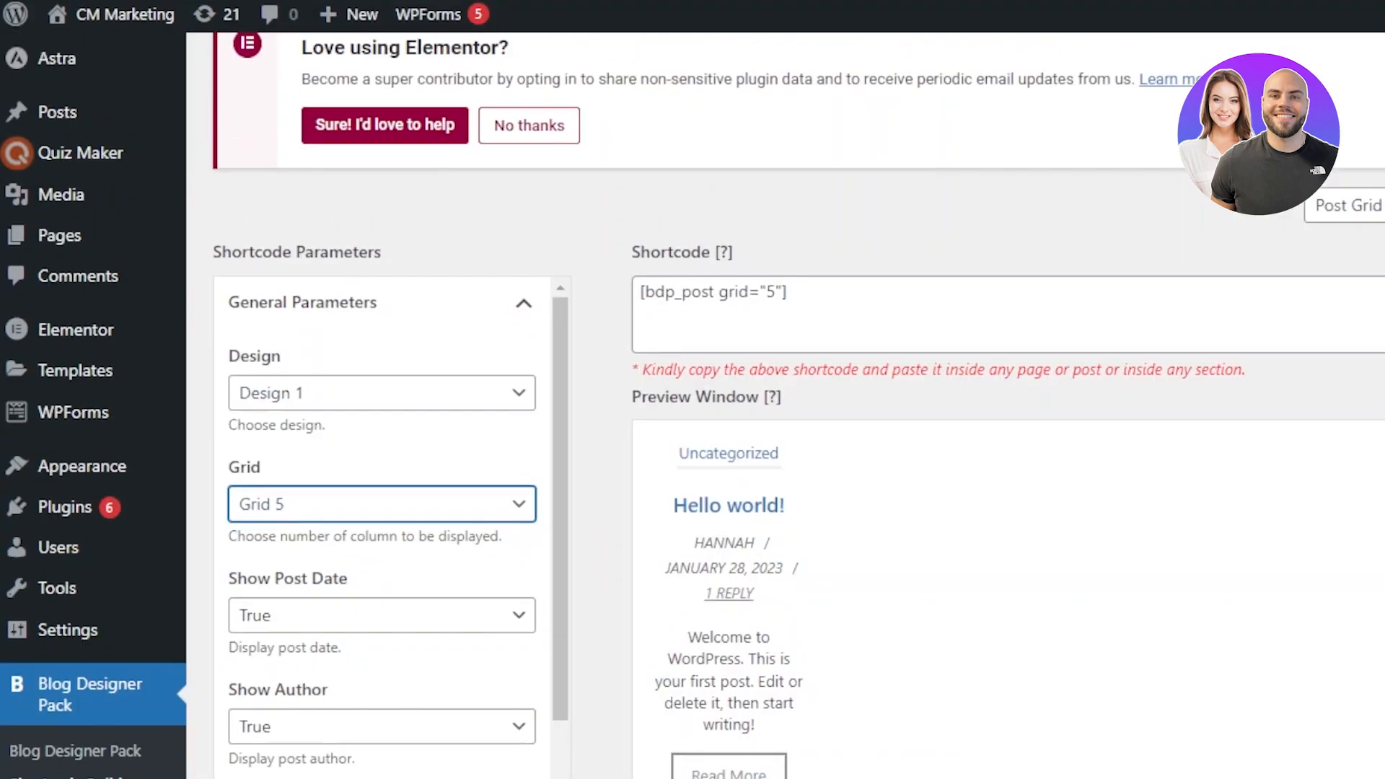
scroll(786, 406, down, 4)
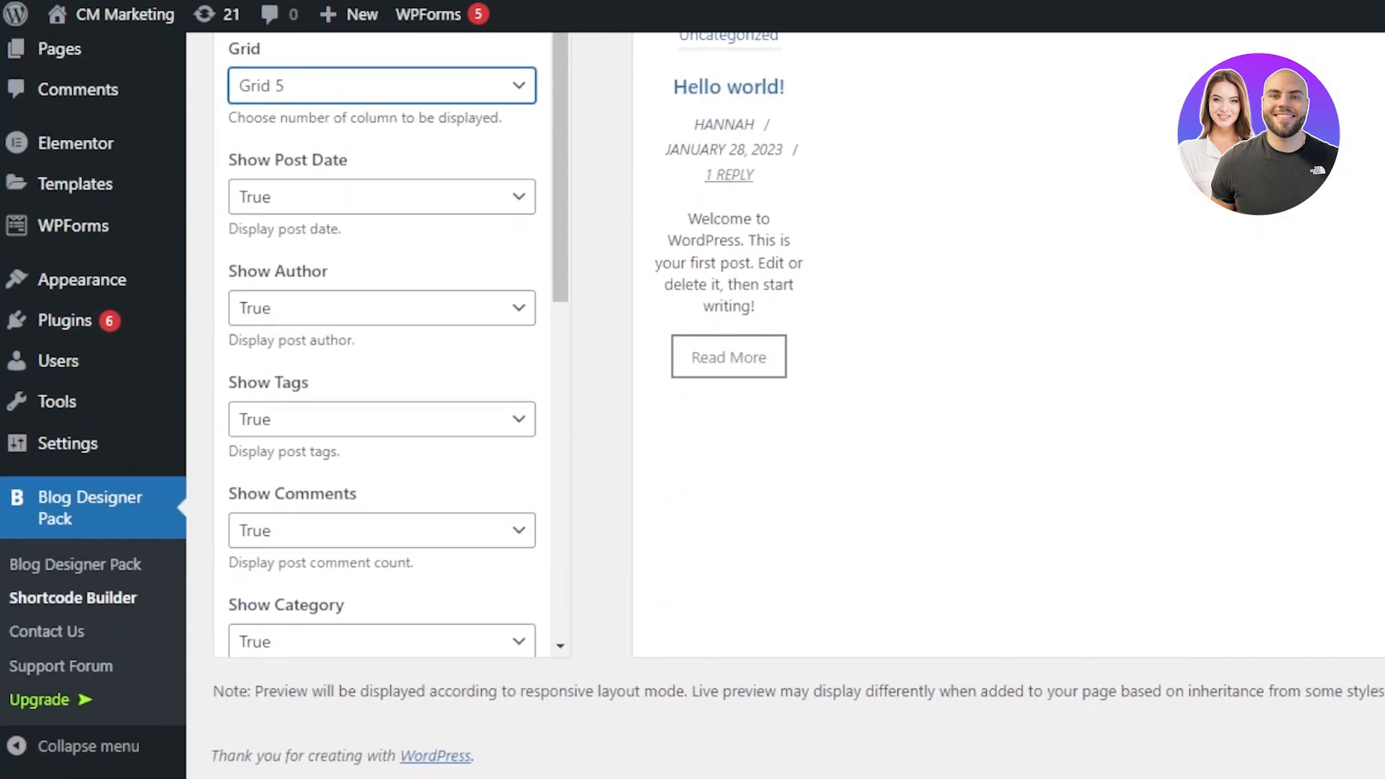
scroll(786, 406, up, 8)
scroll(786, 406, down, 4)
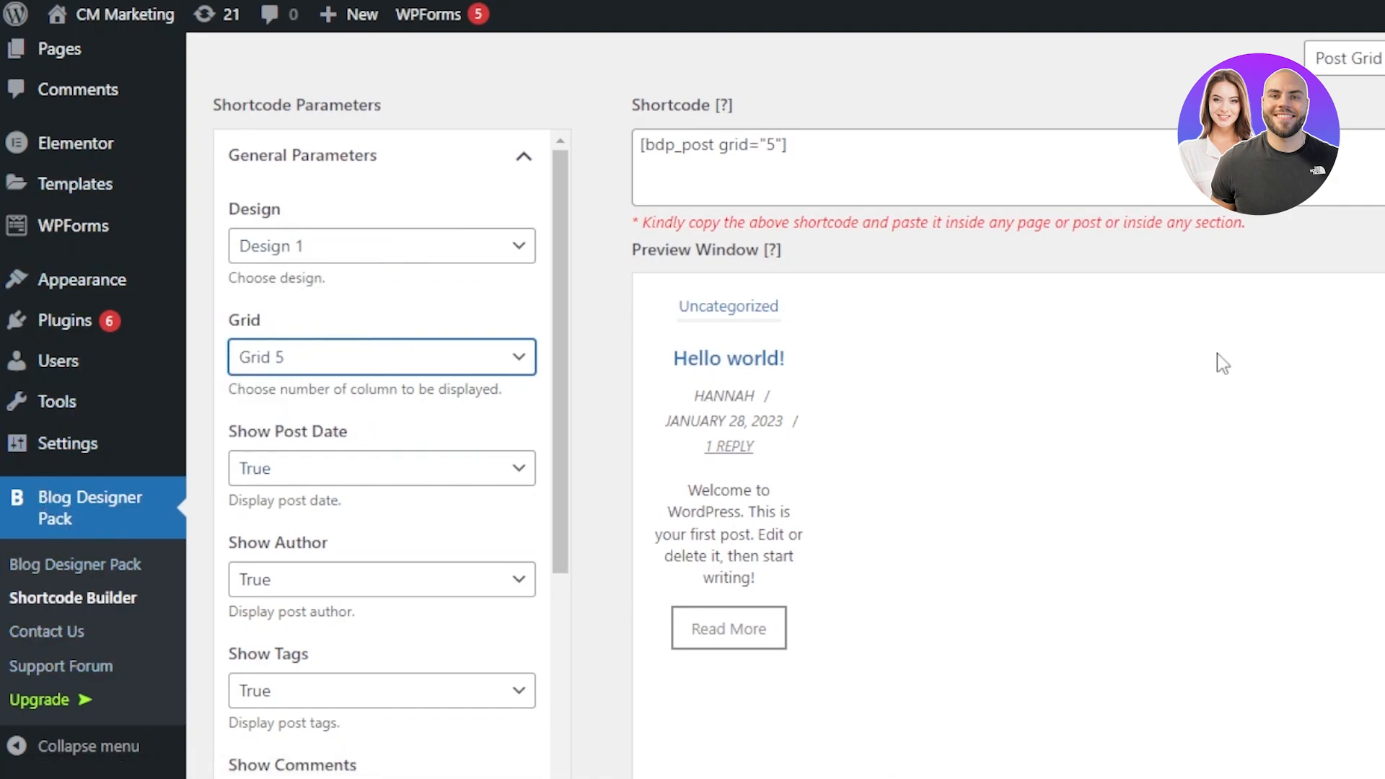
scroll(785, 406, up, 1)
scroll(786, 405, down, 1)
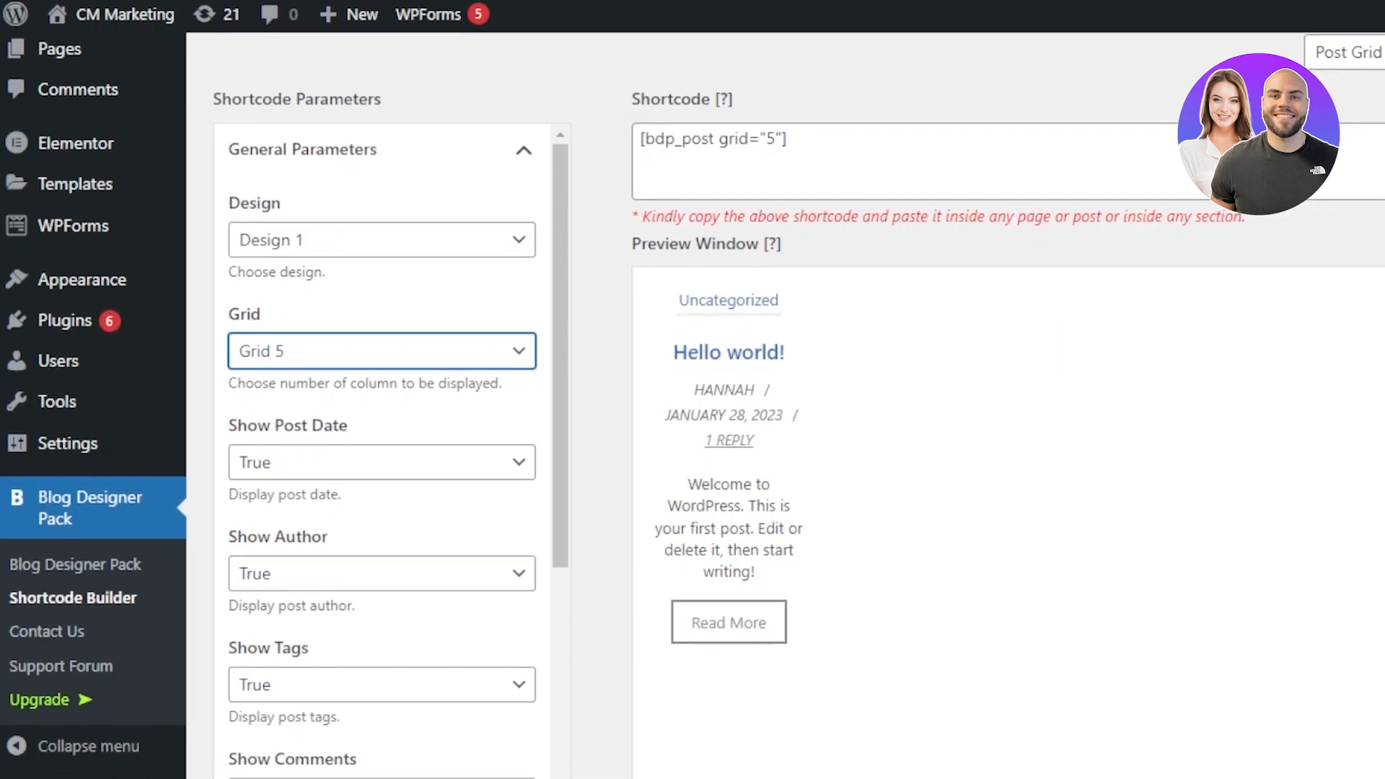
mouse_move(47, 324)
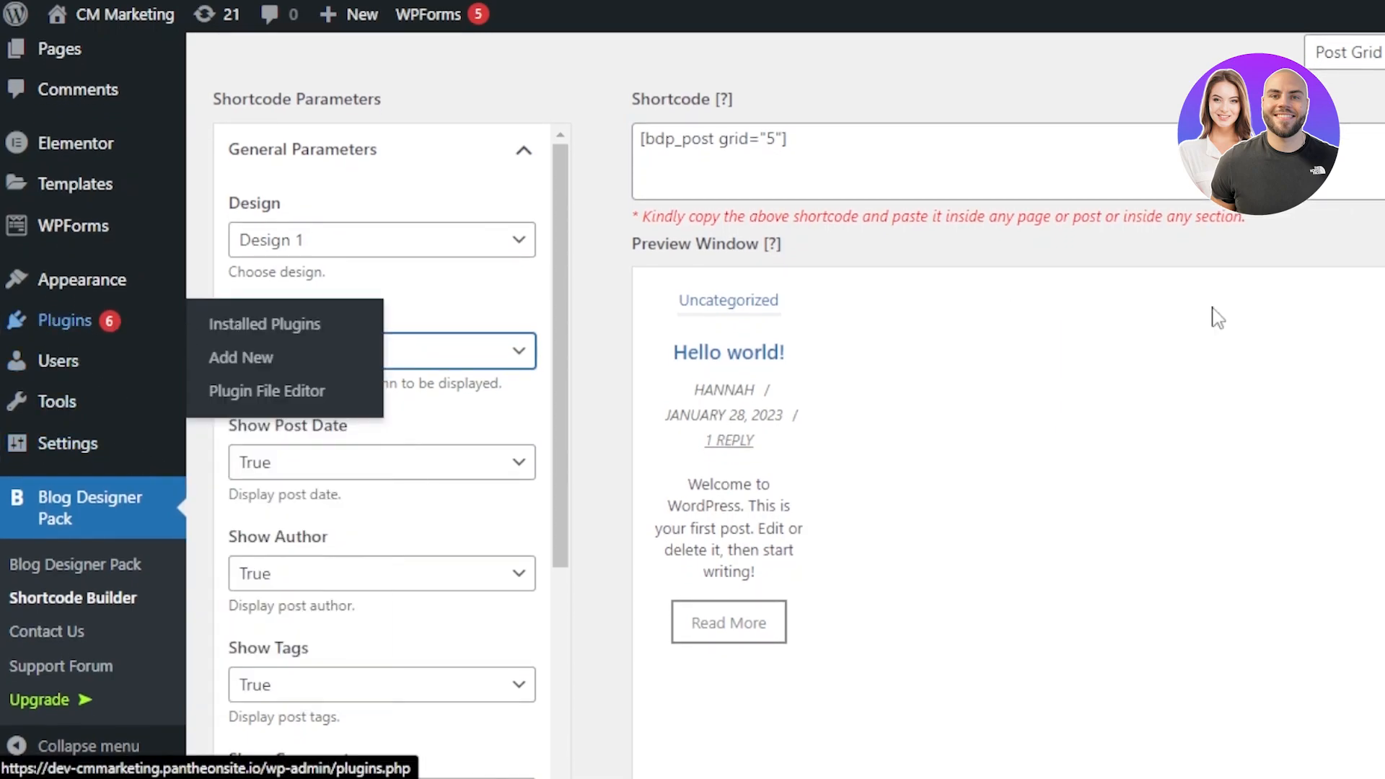
scroll(786, 405, down, 4)
scroll(786, 405, up, 8)
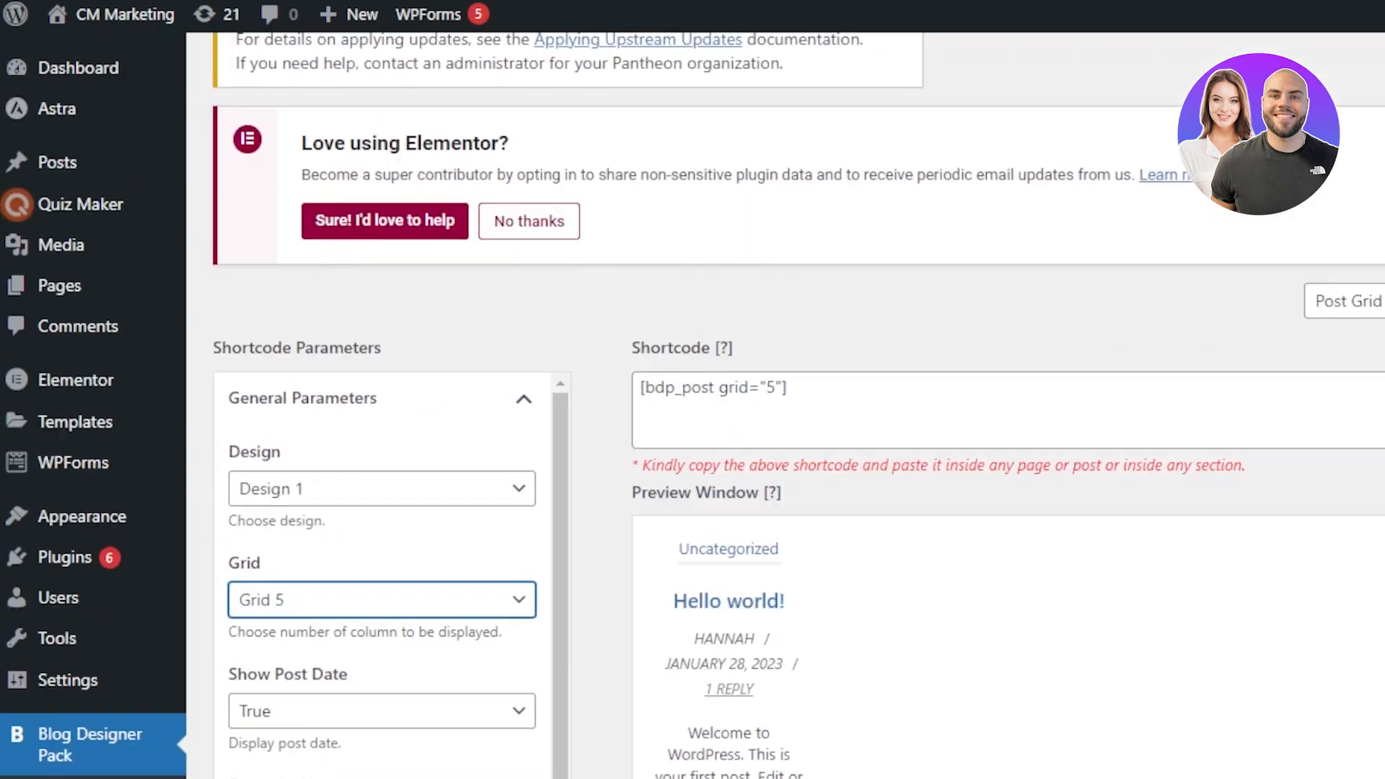
scroll(786, 406, down, 5)
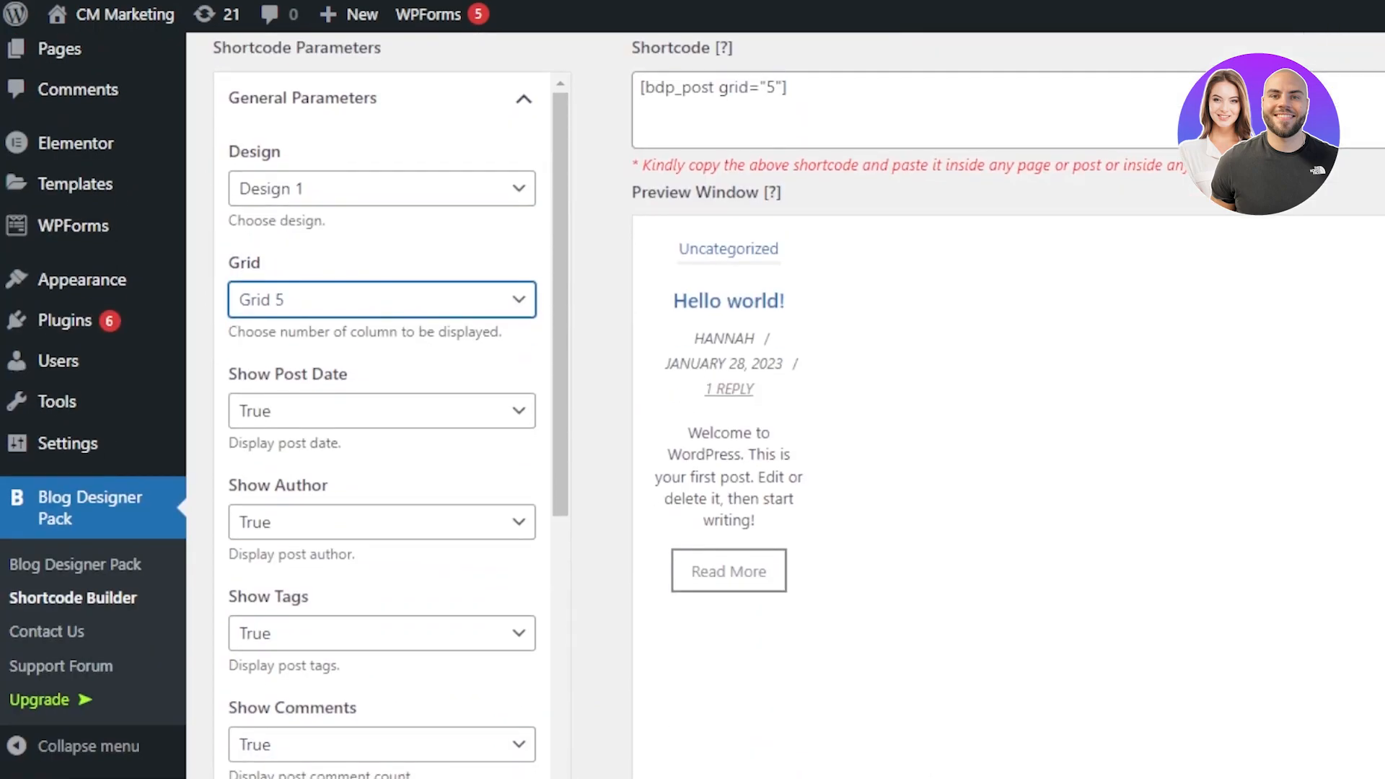
scroll(786, 405, down, 2)
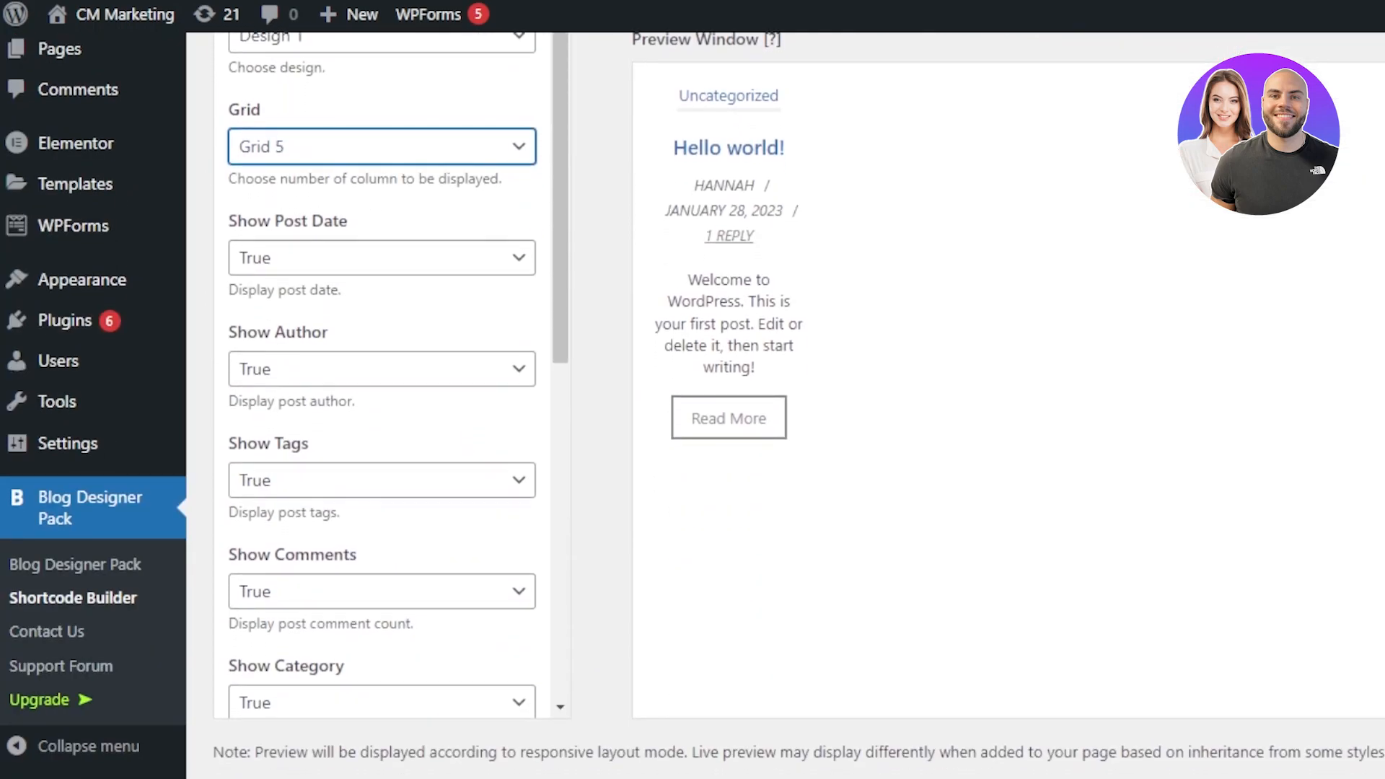
scroll(786, 405, up, 4)
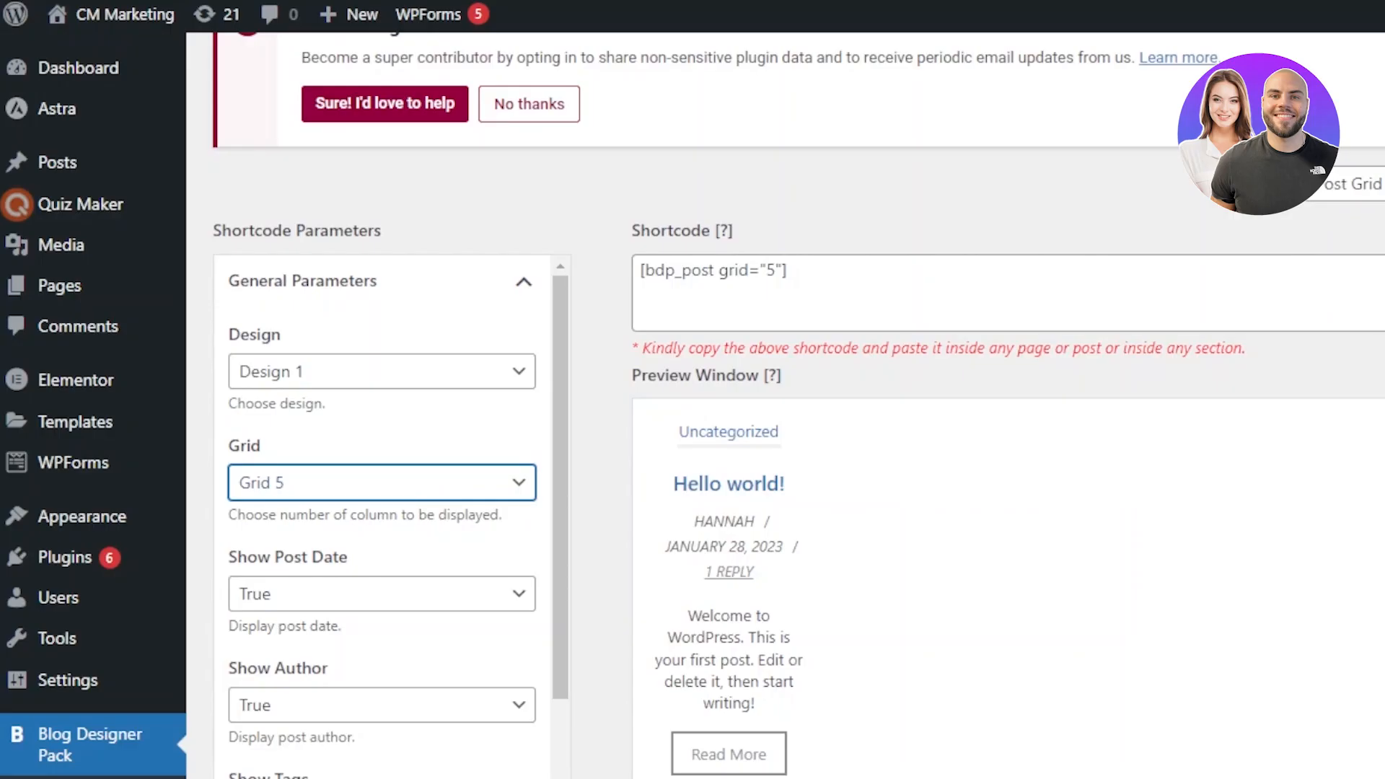
scroll(799, 405, down, 5)
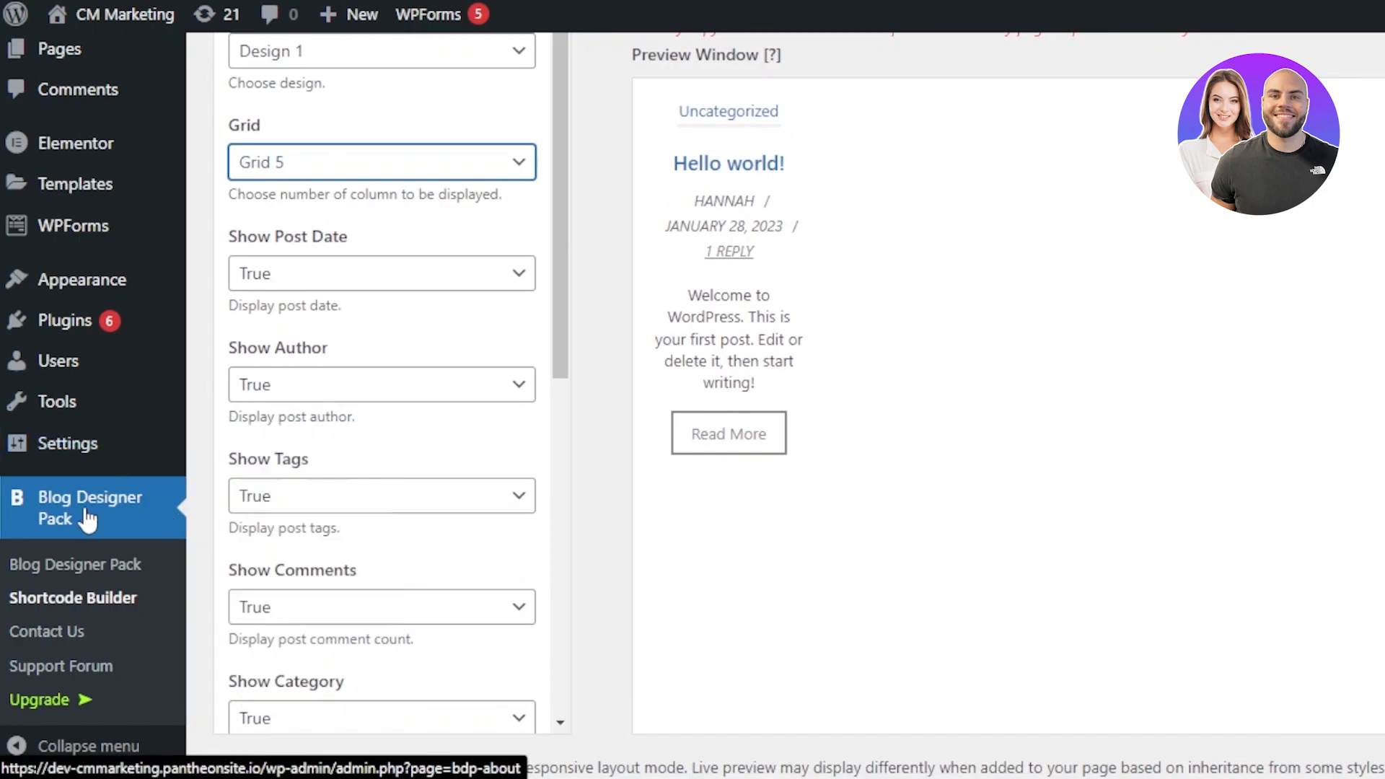
scroll(102, 495, up, 4)
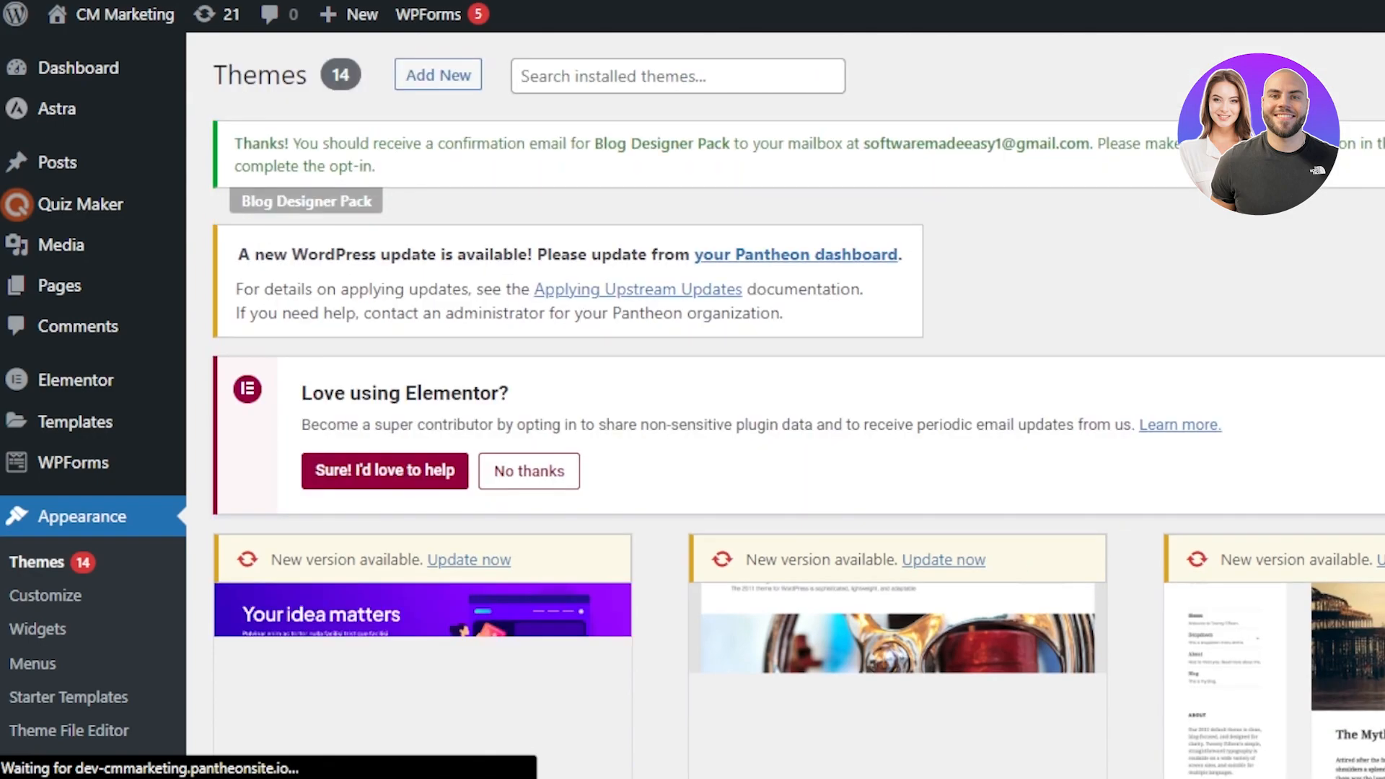
Step: Browse the theme directory's search results for blog themes
scroll(693, 404, down, 5)
scroll(316, 171, up, 1)
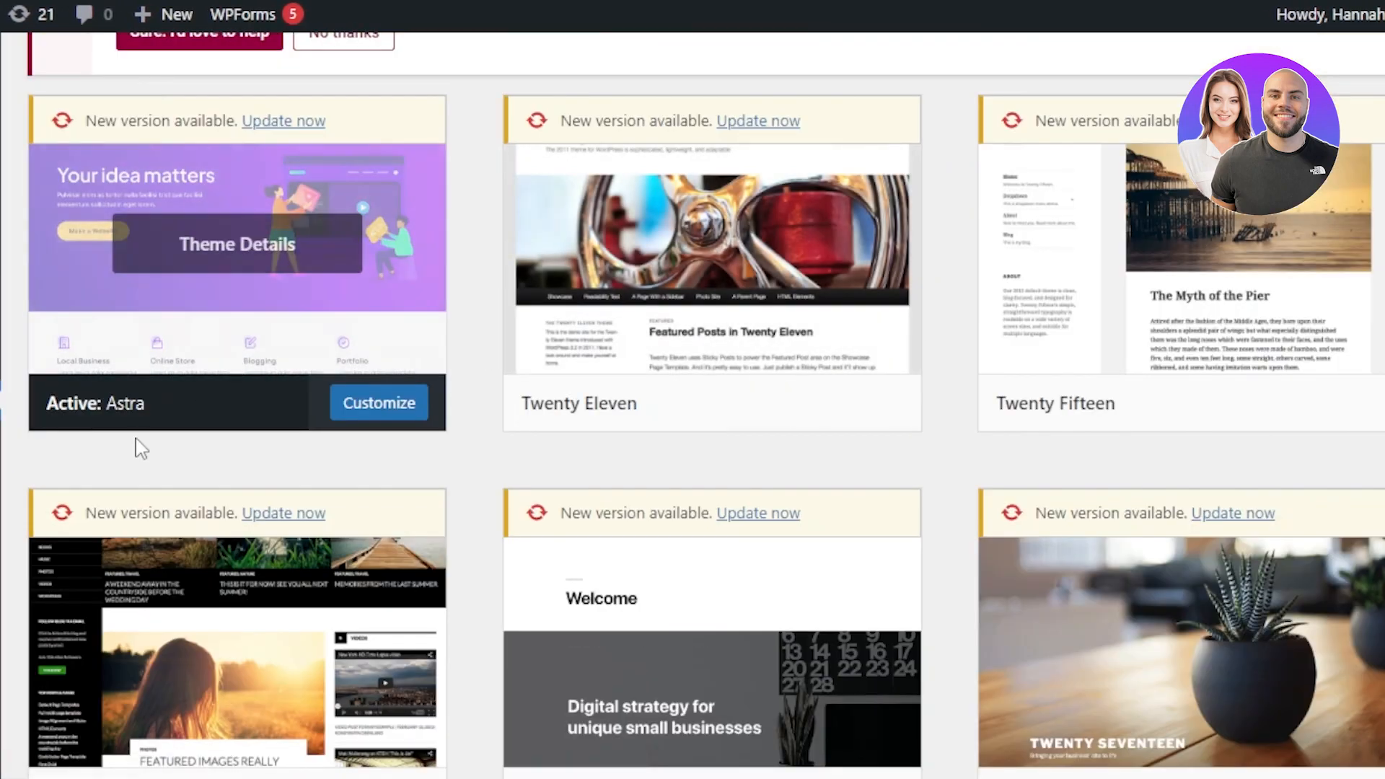
scroll(1037, 389, down, 1)
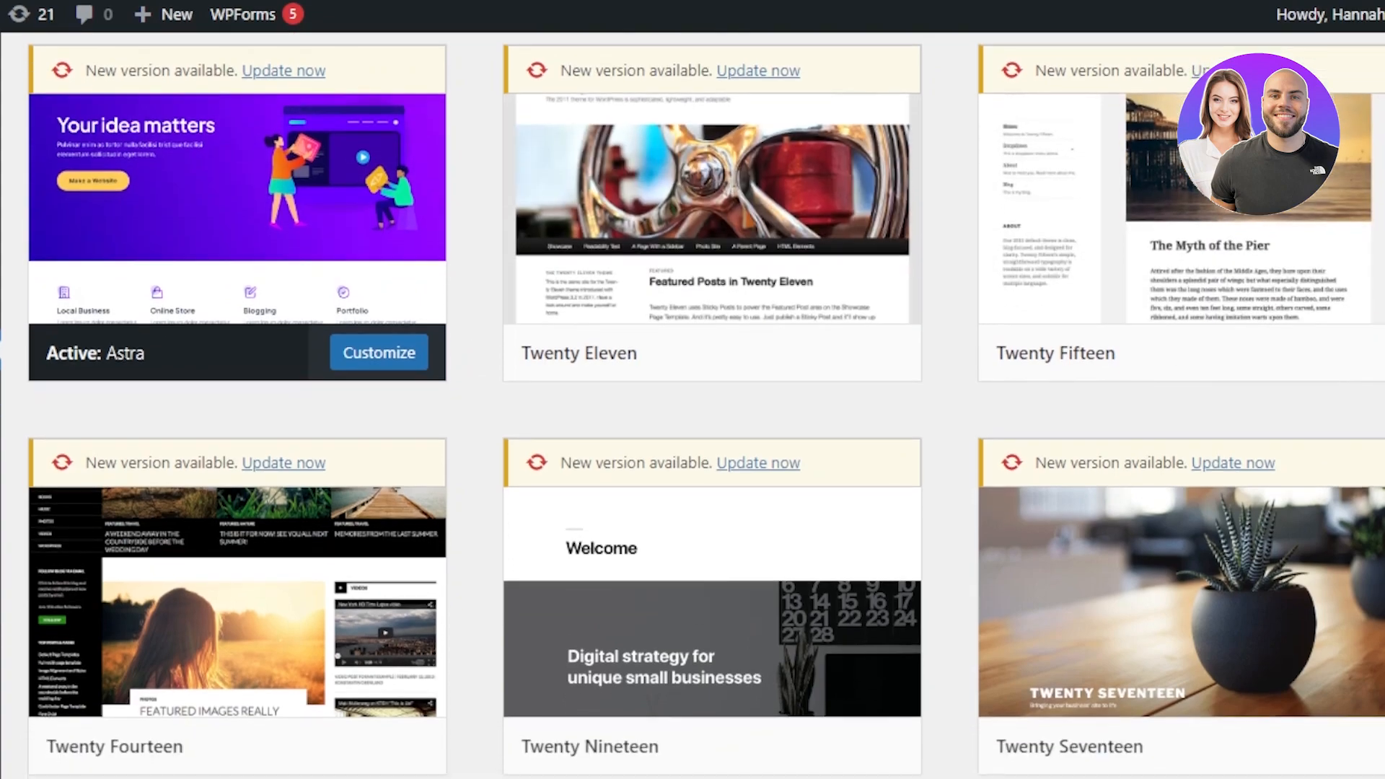
scroll(260, 420, down, 5)
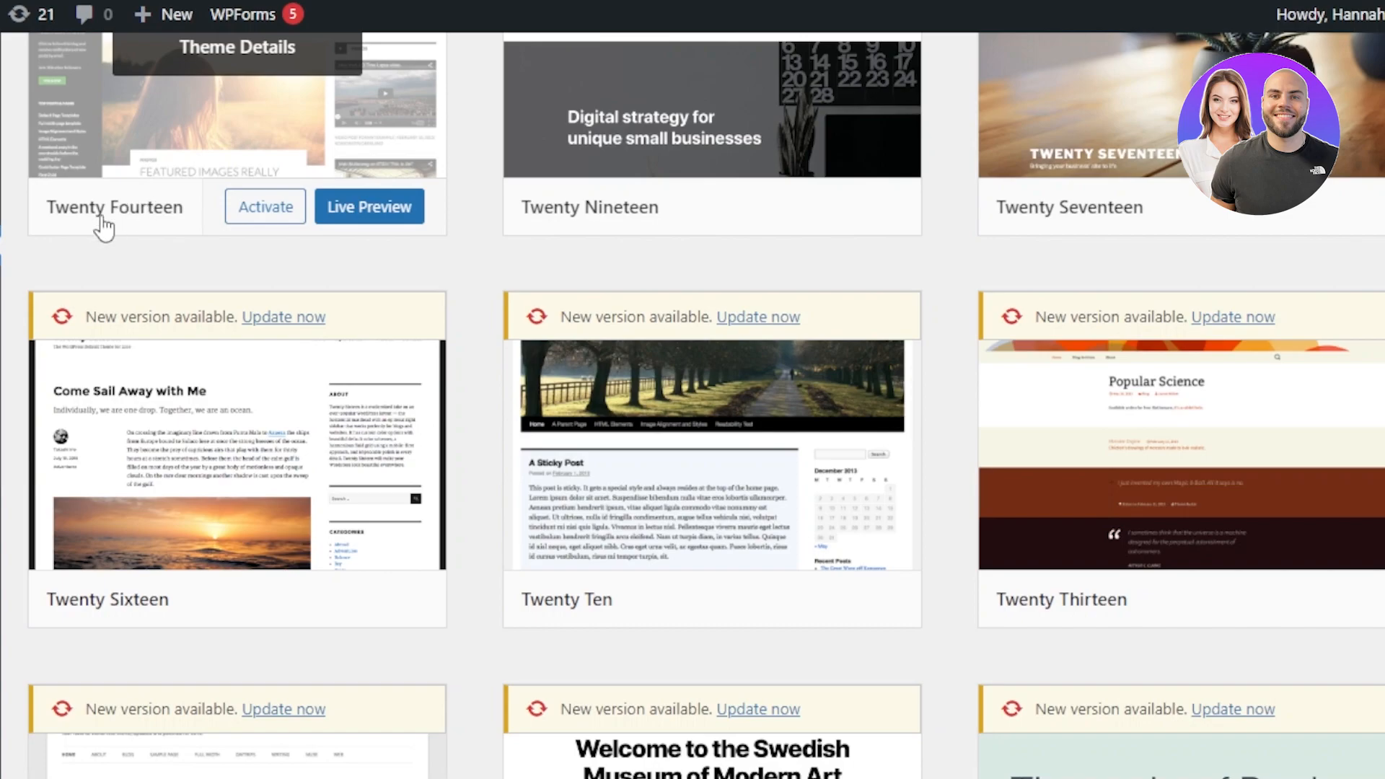
scroll(1191, 334, down, 7)
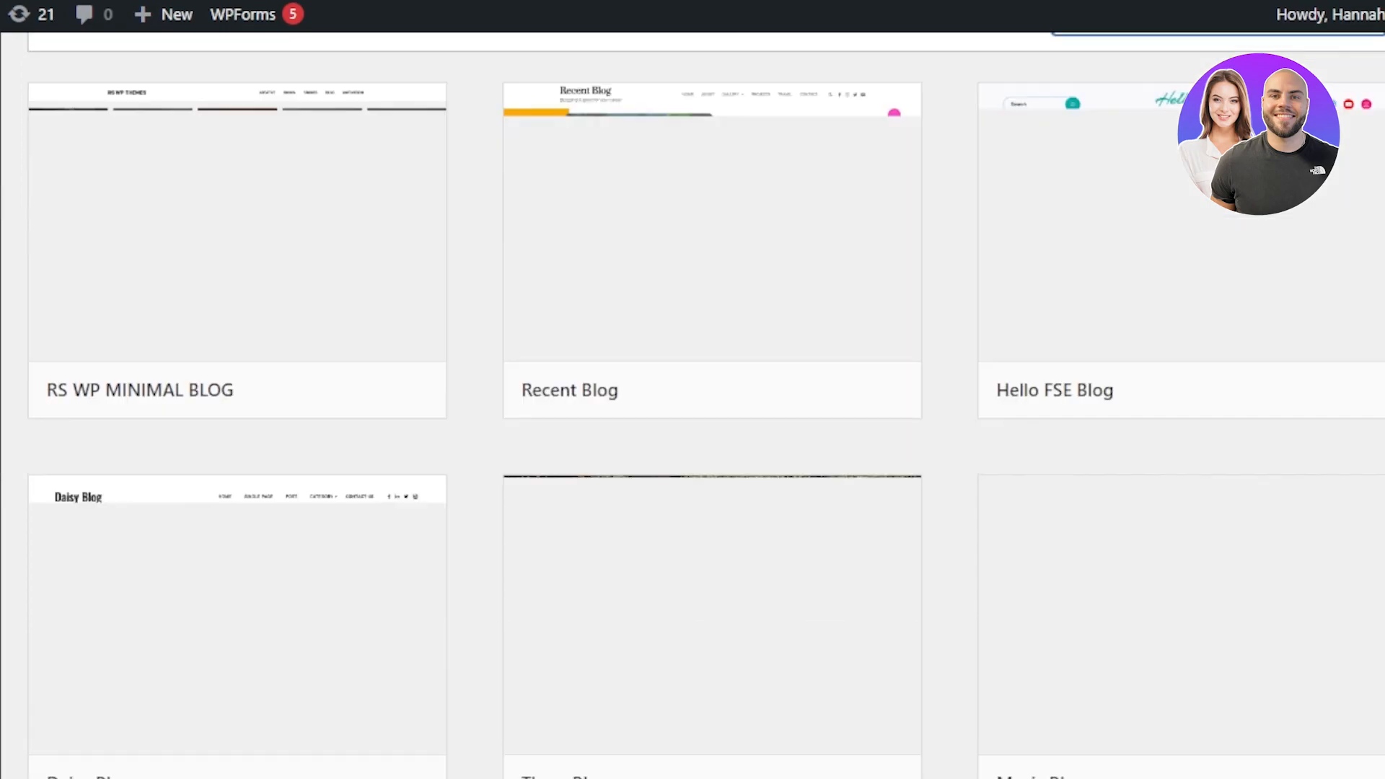
scroll(1150, 290, down, 3)
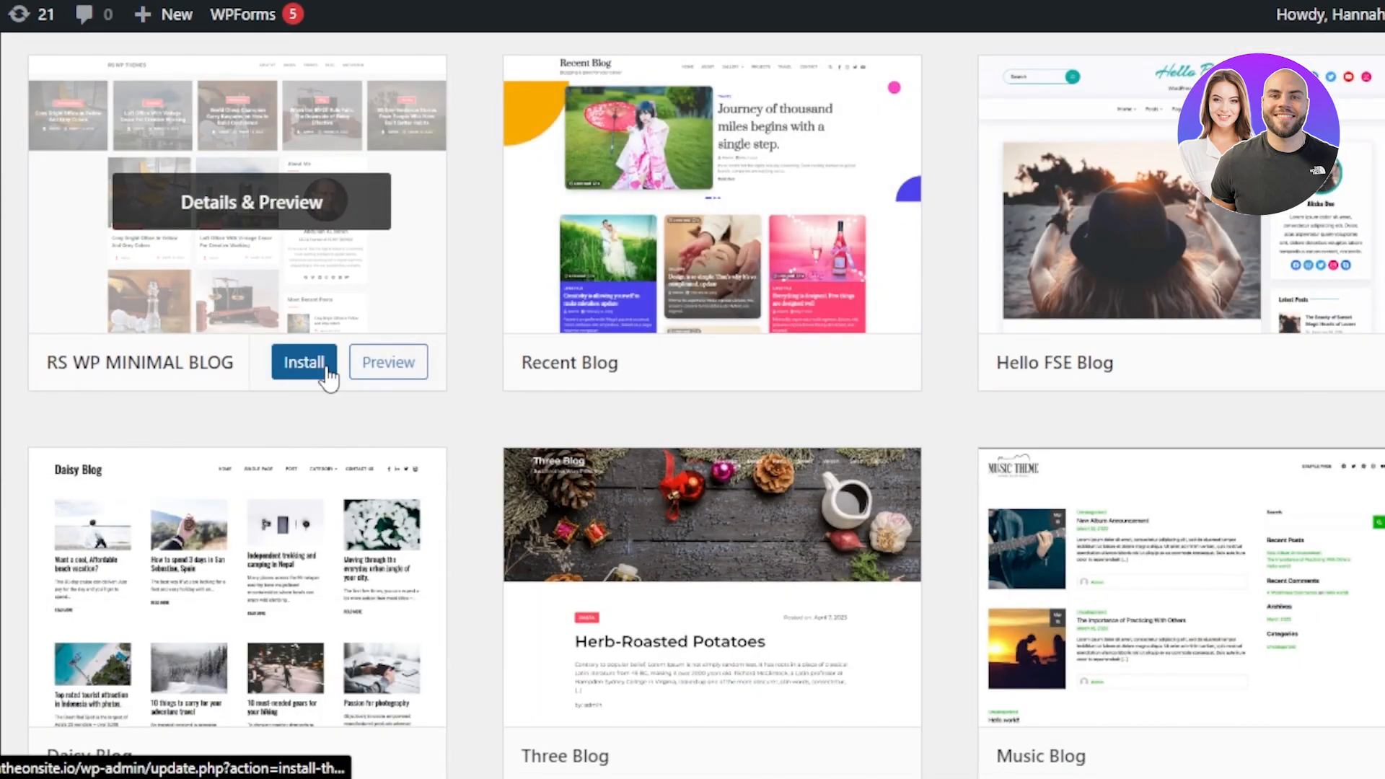
scroll(1249, 317, down, 5)
scroll(707, 380, down, 4)
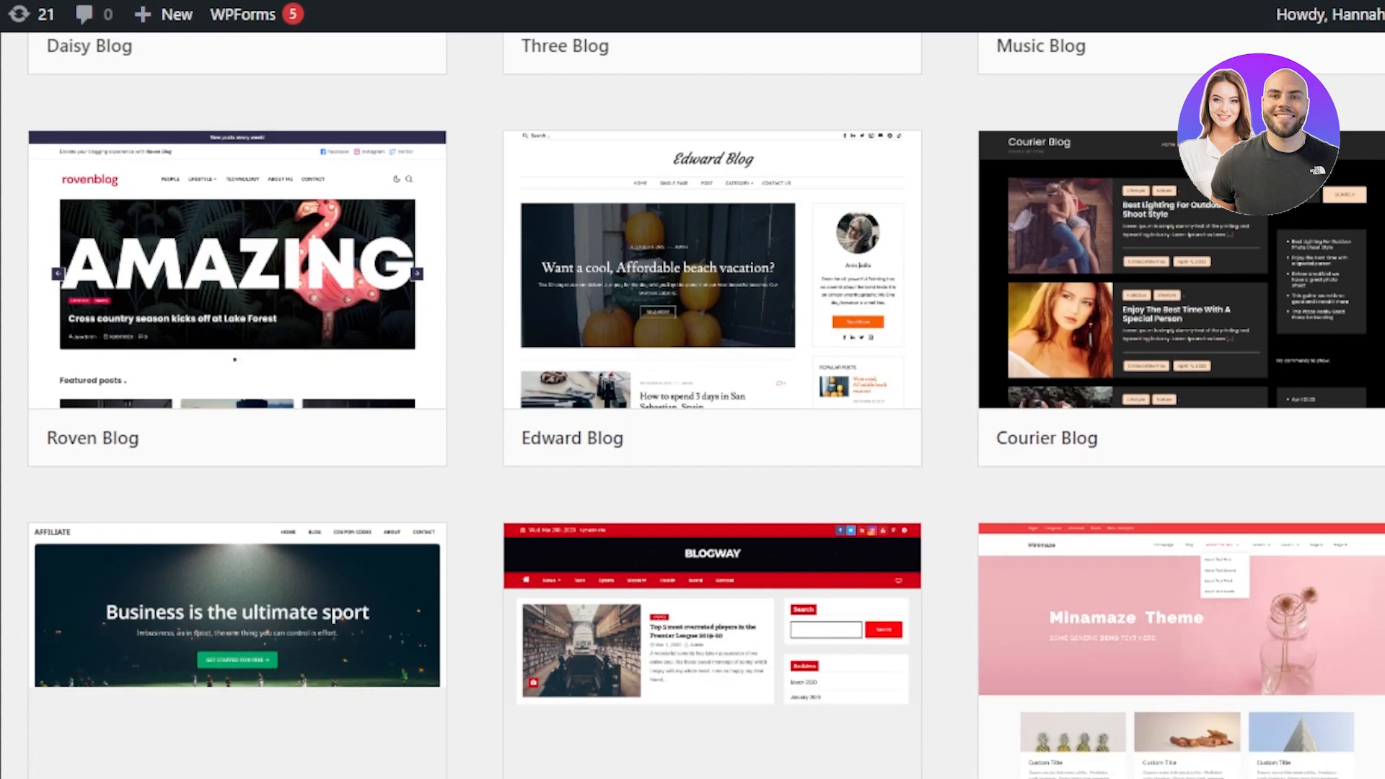
scroll(707, 381, down, 12)
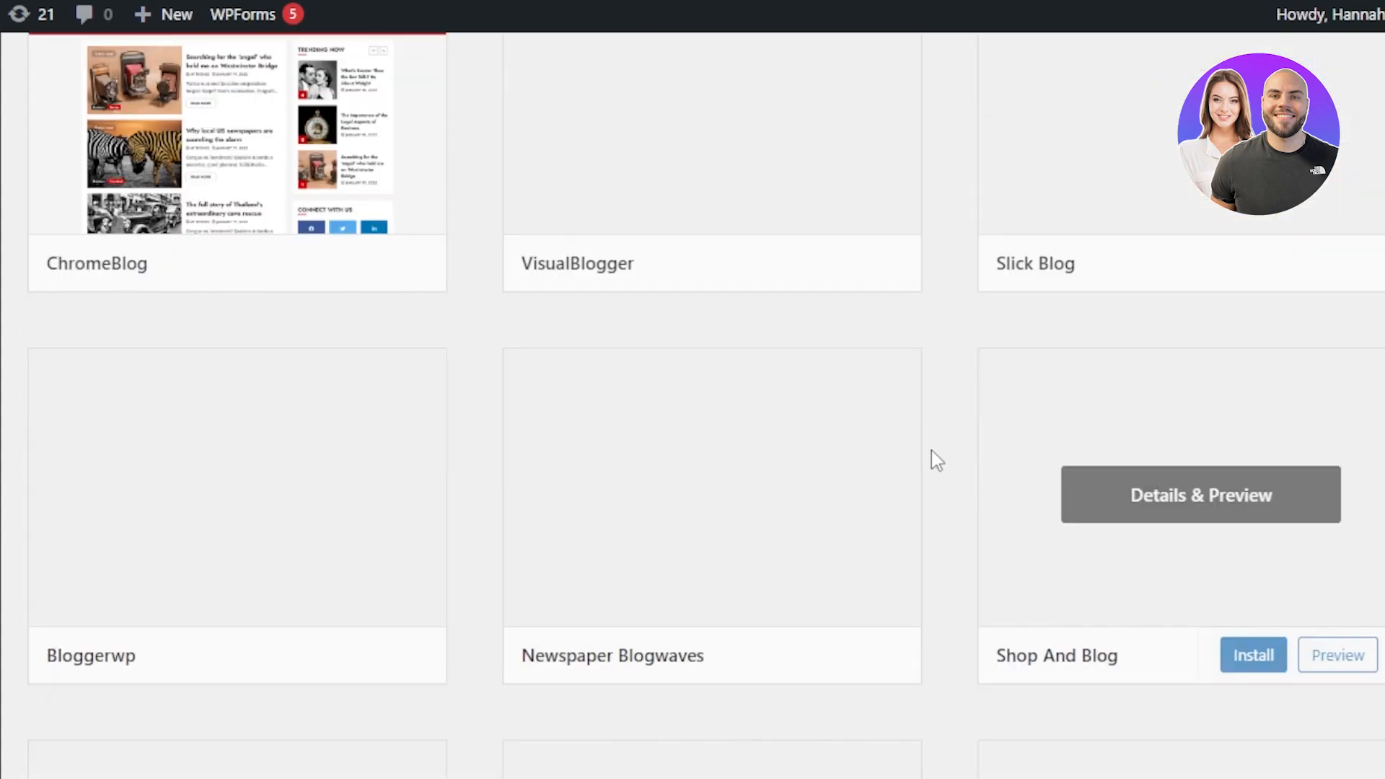
scroll(707, 381, down, 5)
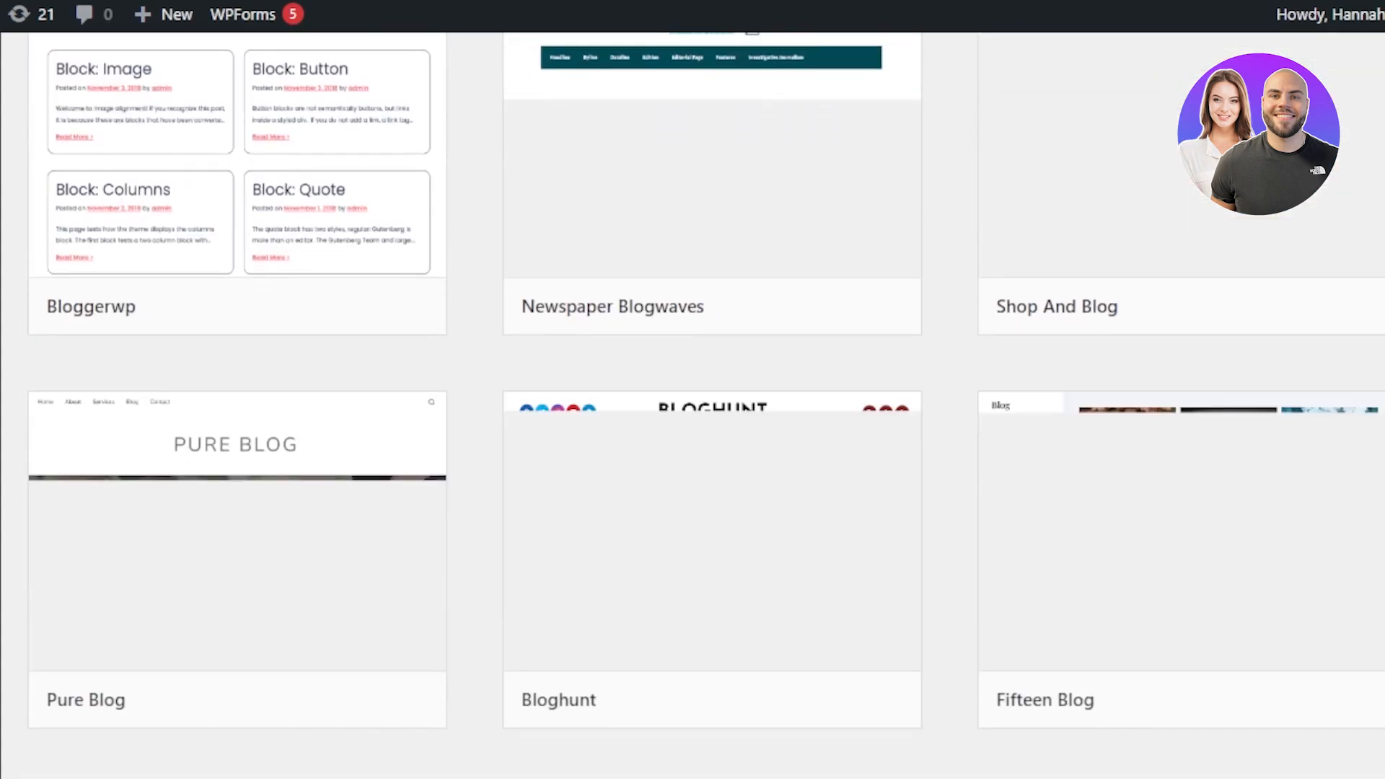
scroll(707, 381, up, 20)
scroll(707, 381, up, 13)
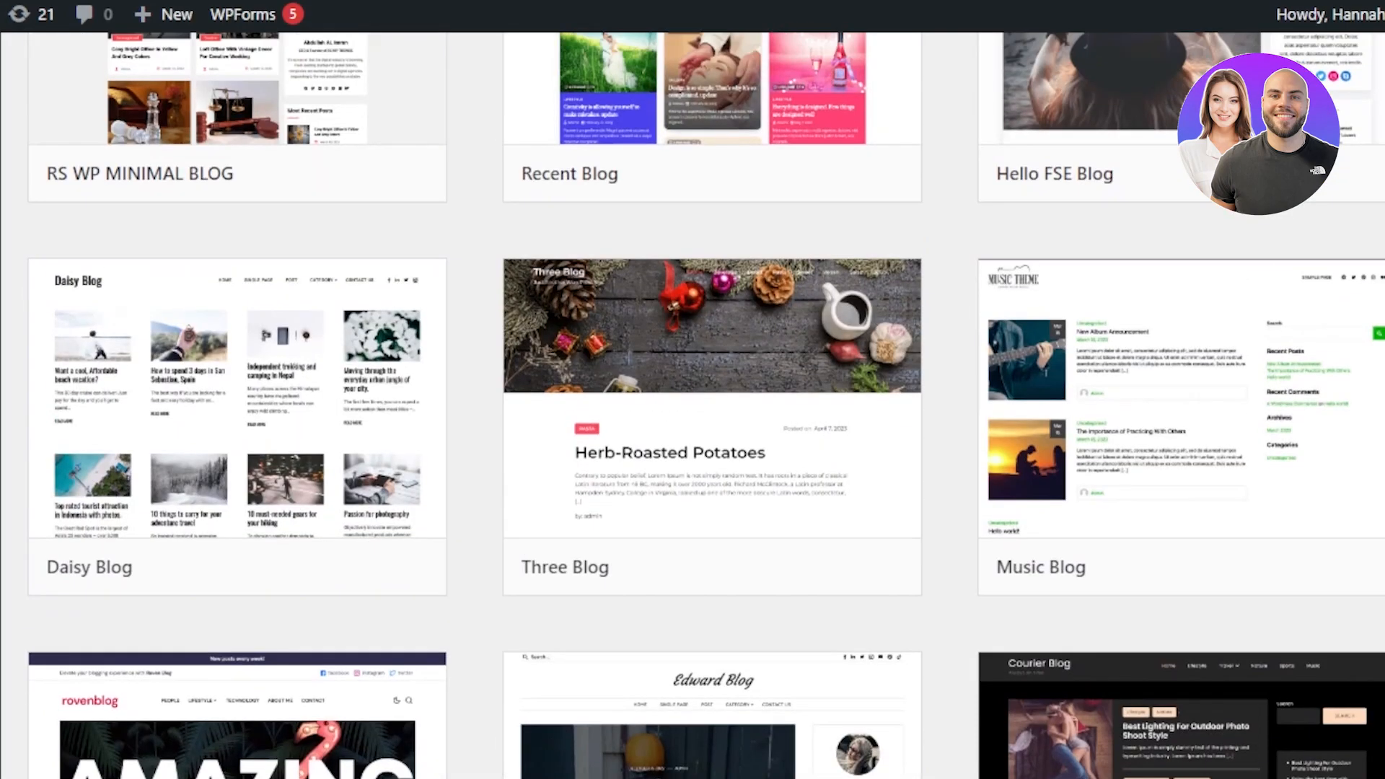
scroll(707, 381, down, 2)
scroll(707, 381, up, 3)
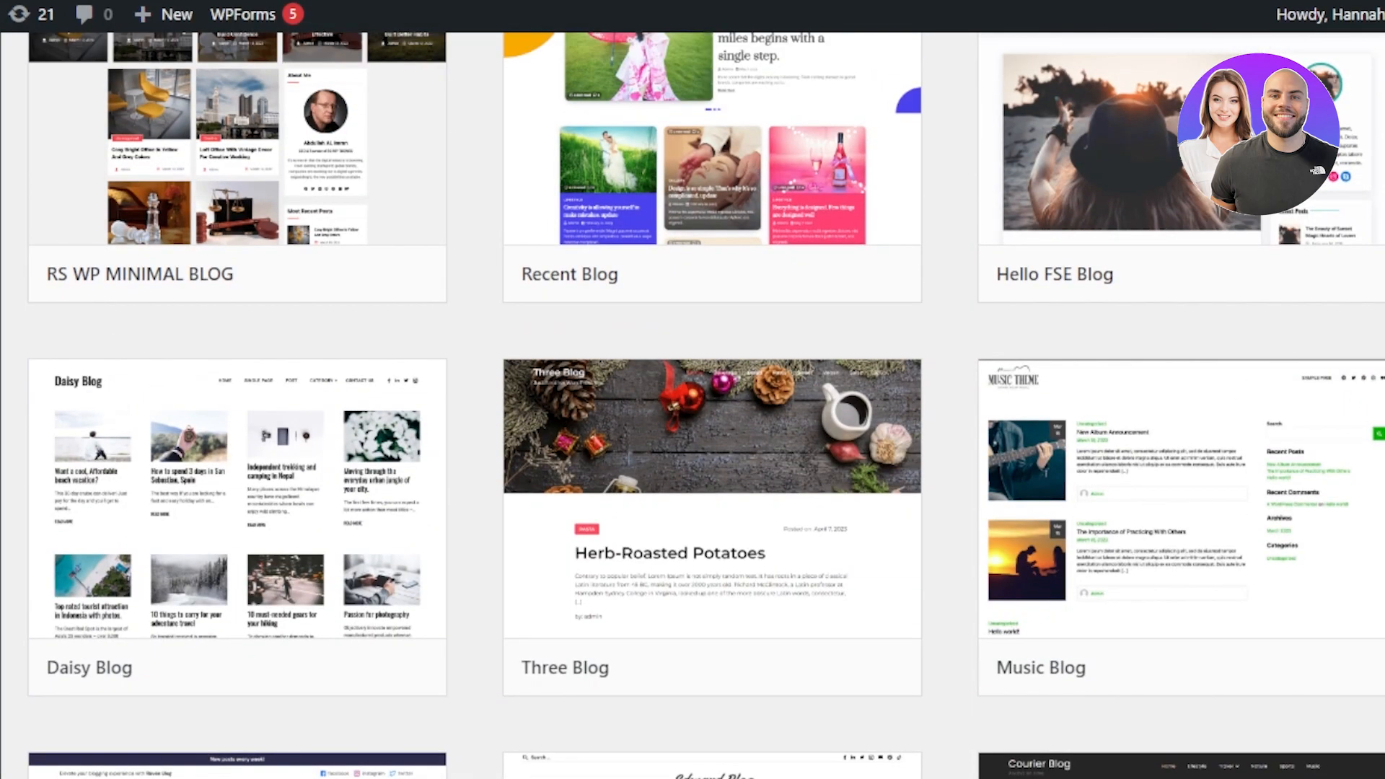
scroll(707, 381, up, 5)
scroll(707, 381, down, 2)
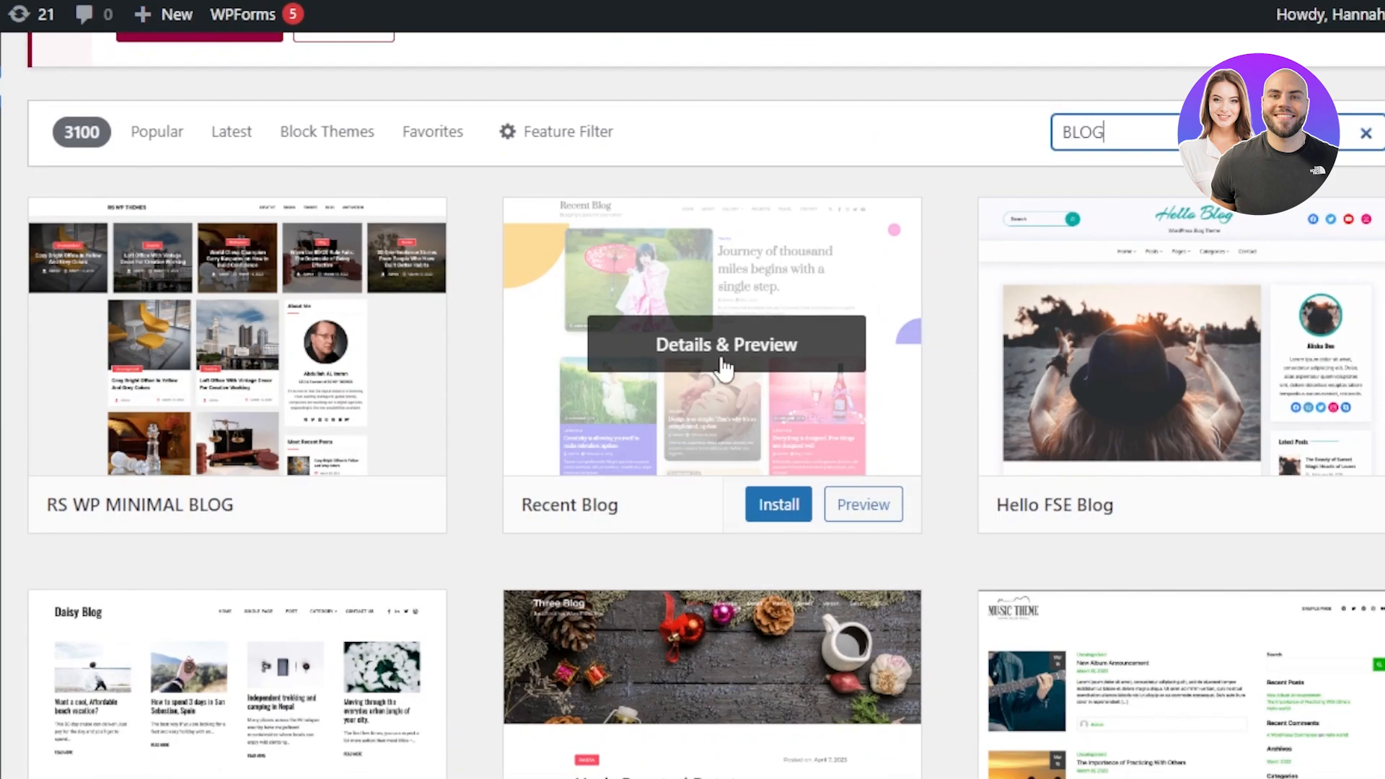
Step: Open the Recent Blog theme's details and preview, then return to the blog theme results
click(675, 355)
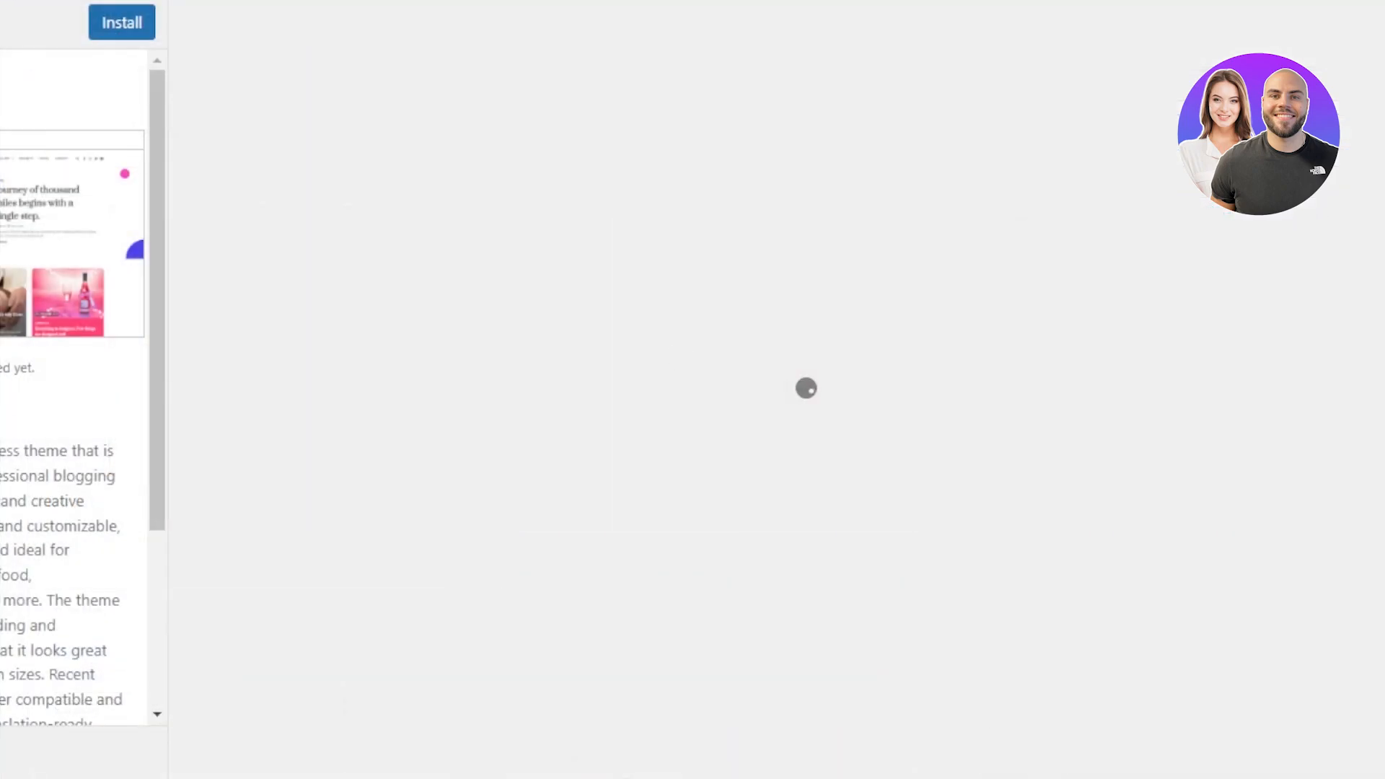
scroll(777, 390, down, 5)
scroll(776, 389, up, 5)
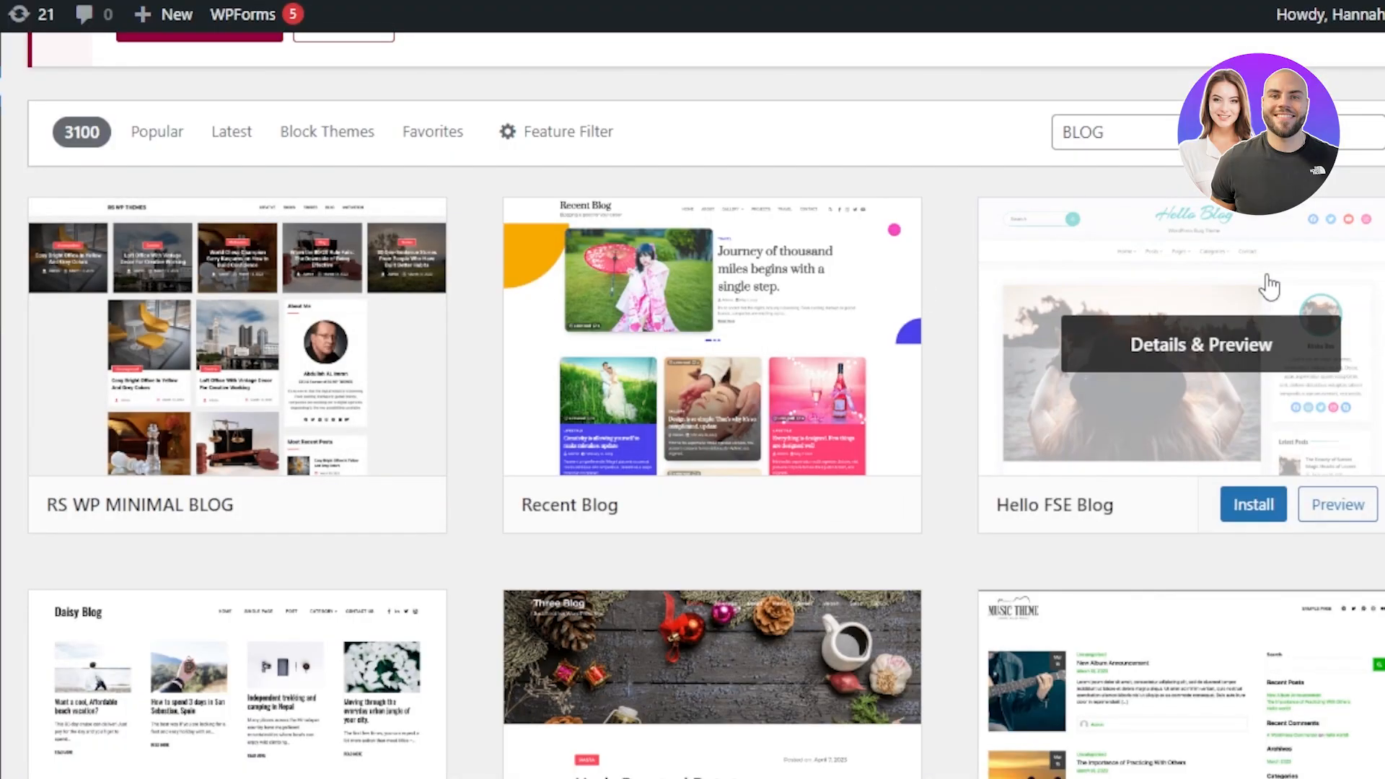
scroll(712, 361, down, 10)
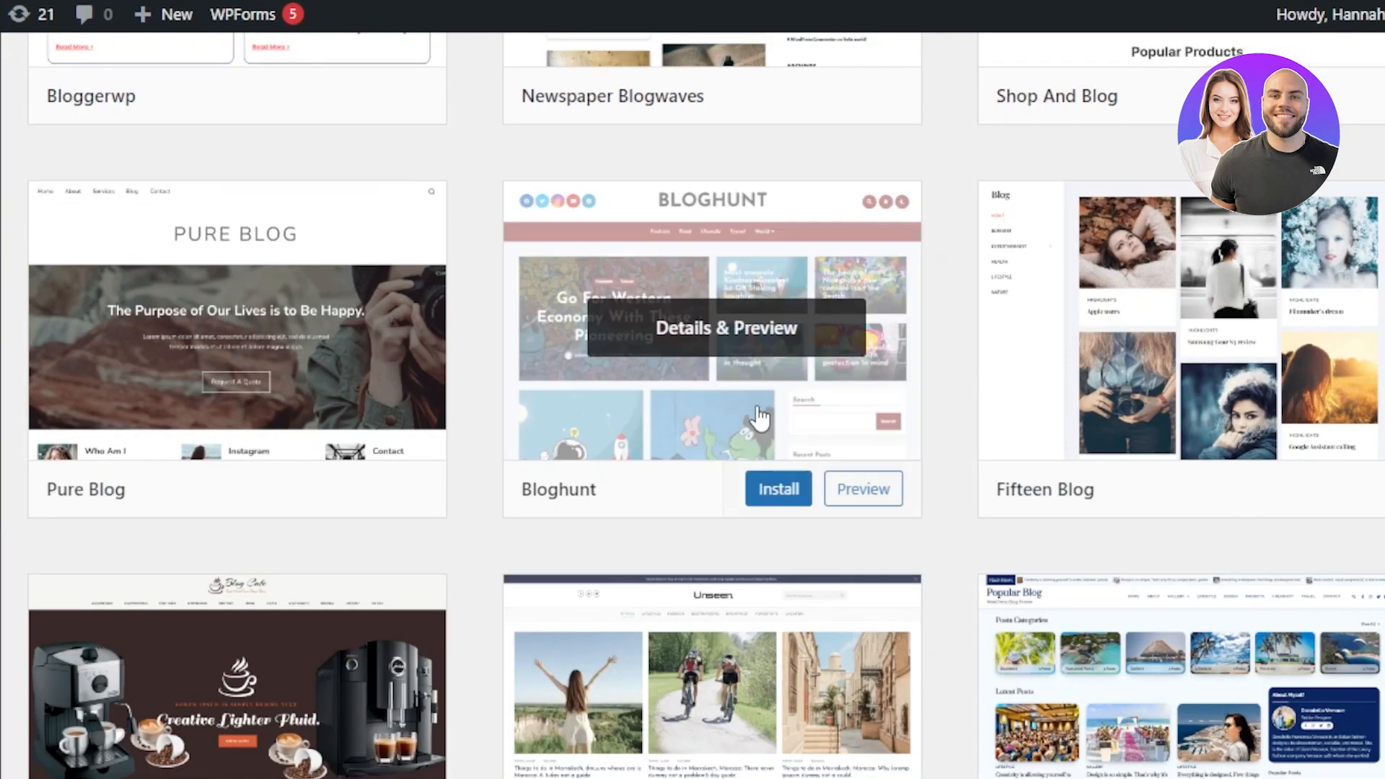
Step: Open the Bloghunt theme's preview, scroll through its demo page, and close the preview
click(850, 487)
drag(339, 206, 282, 81)
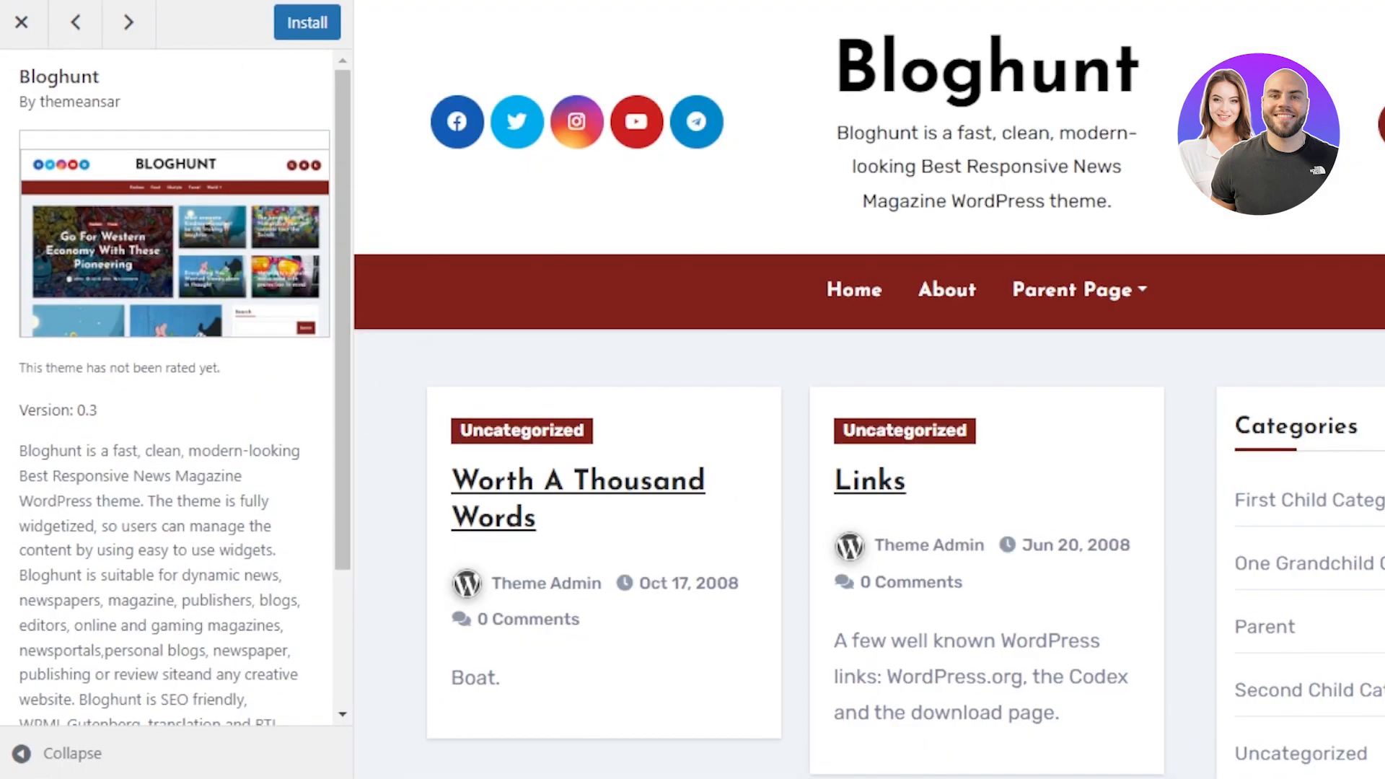
scroll(865, 389, down, 15)
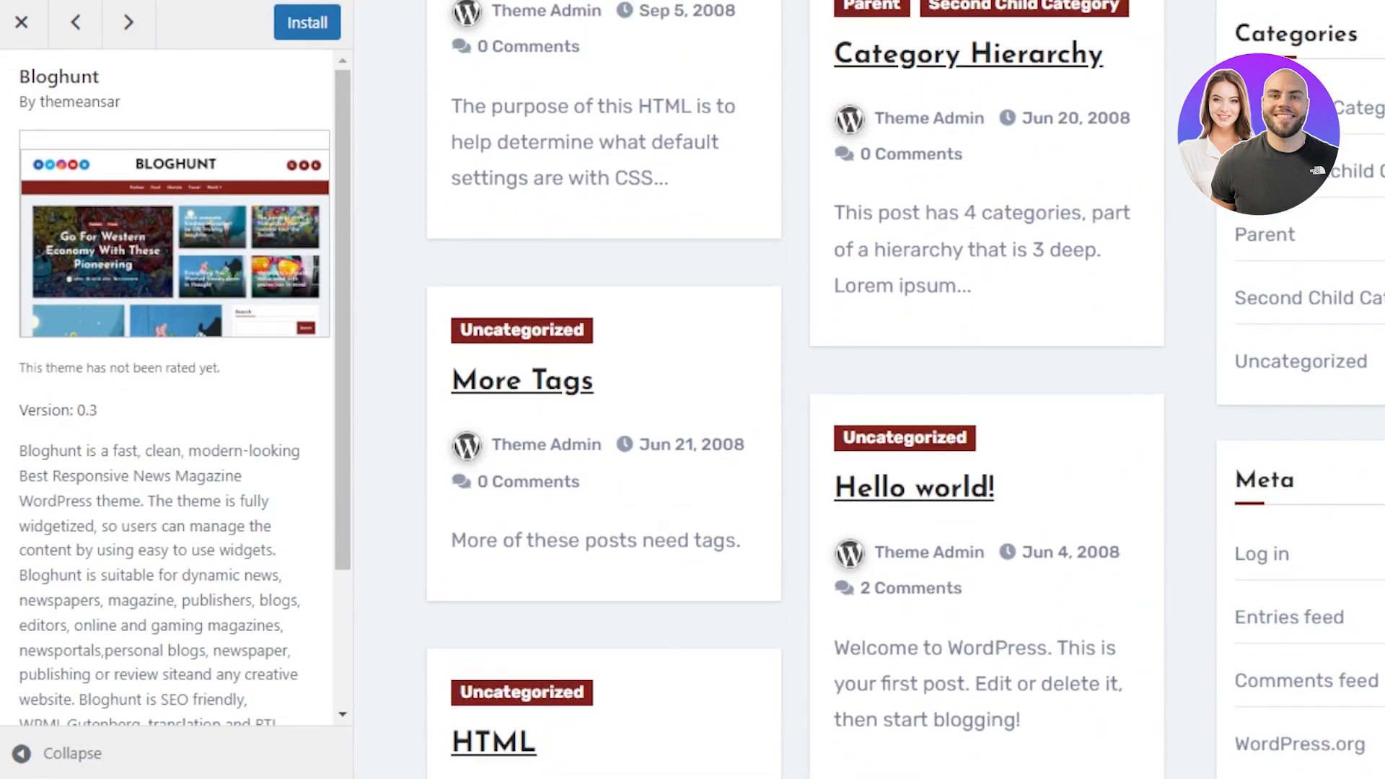
scroll(697, 168, up, 15)
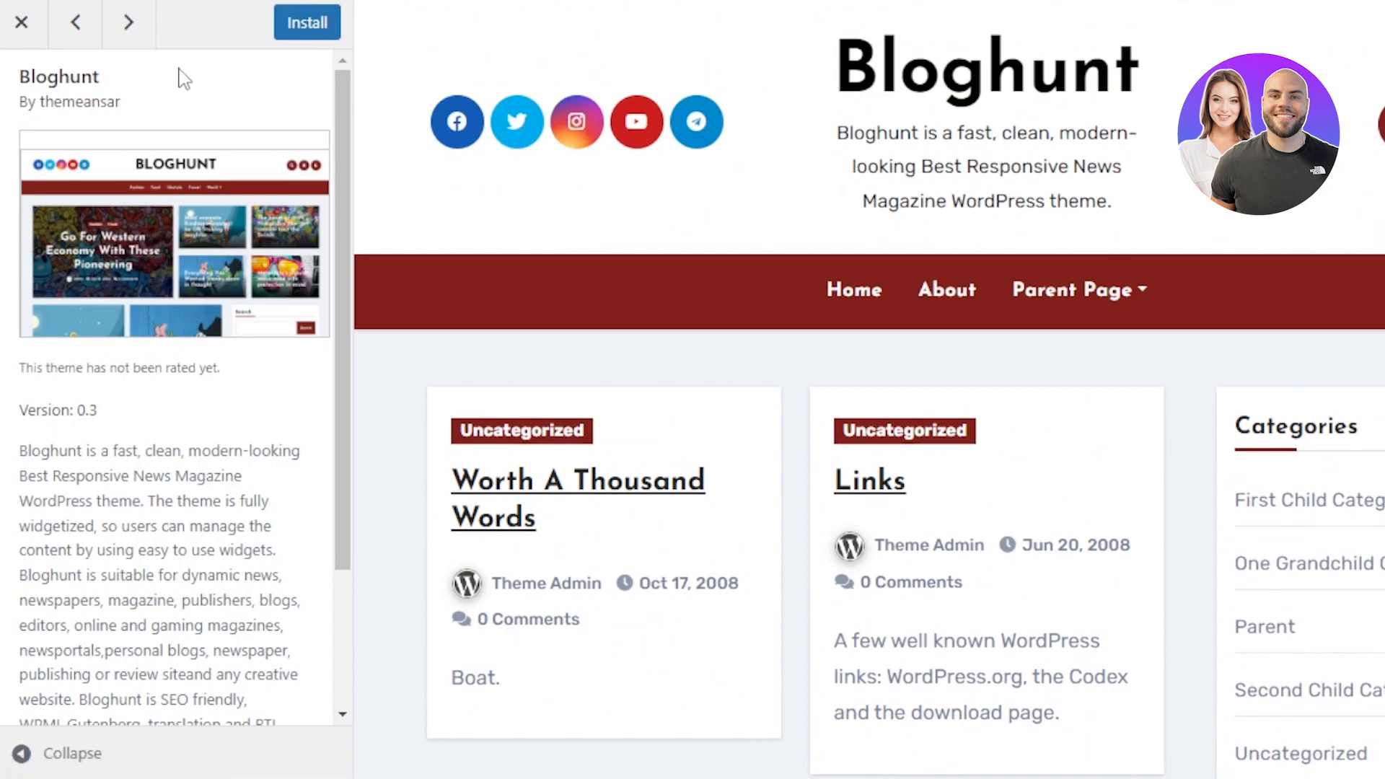
click(9, 25)
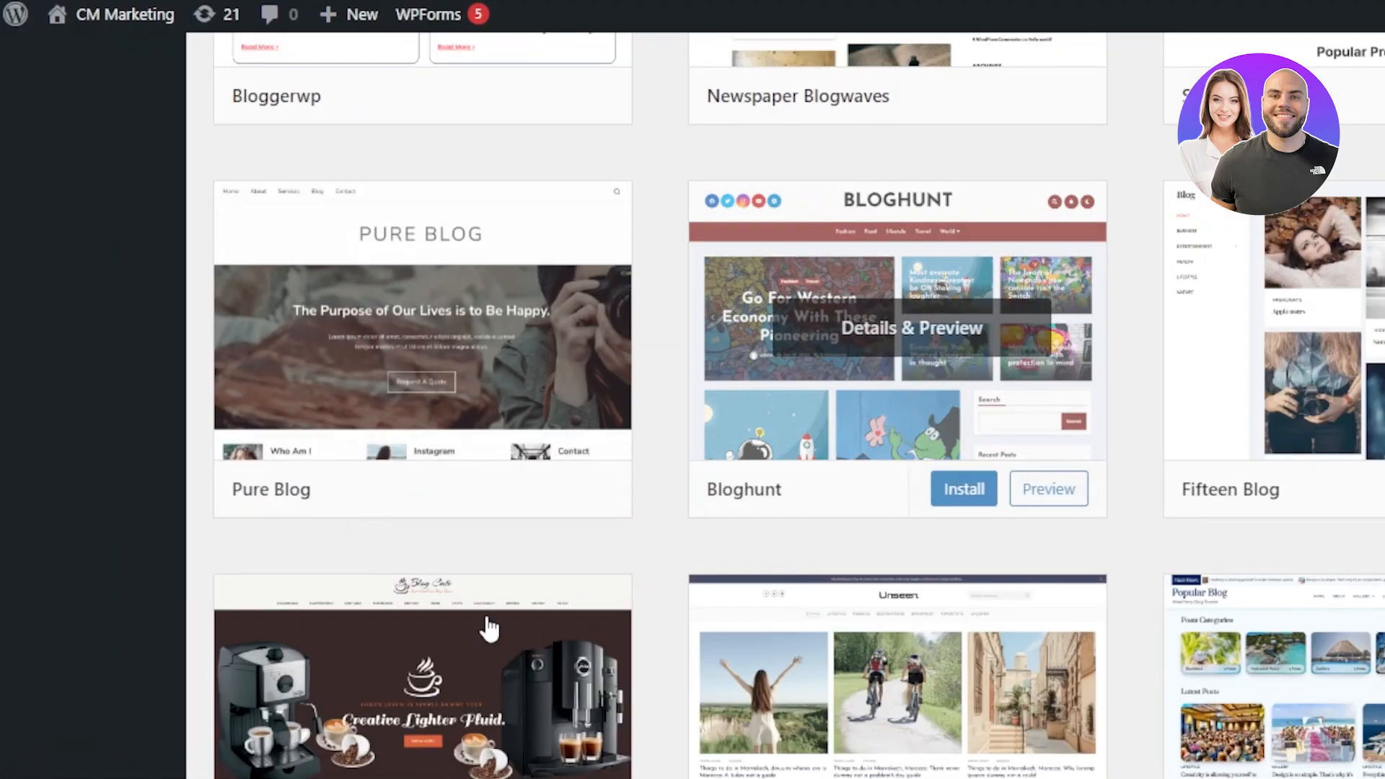
Step: Scroll through the blog theme search results to compare the other available themes
scroll(798, 405, up, 20)
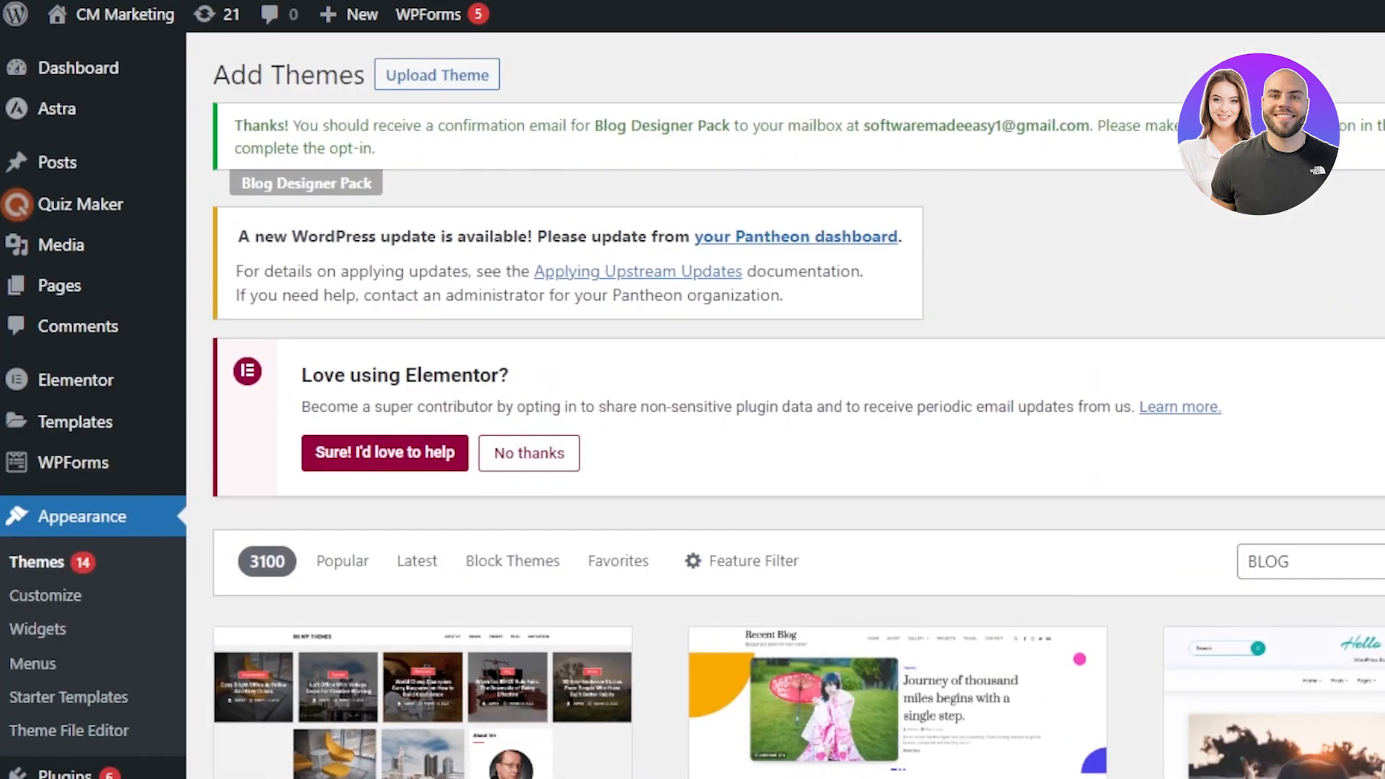
scroll(799, 405, down, 15)
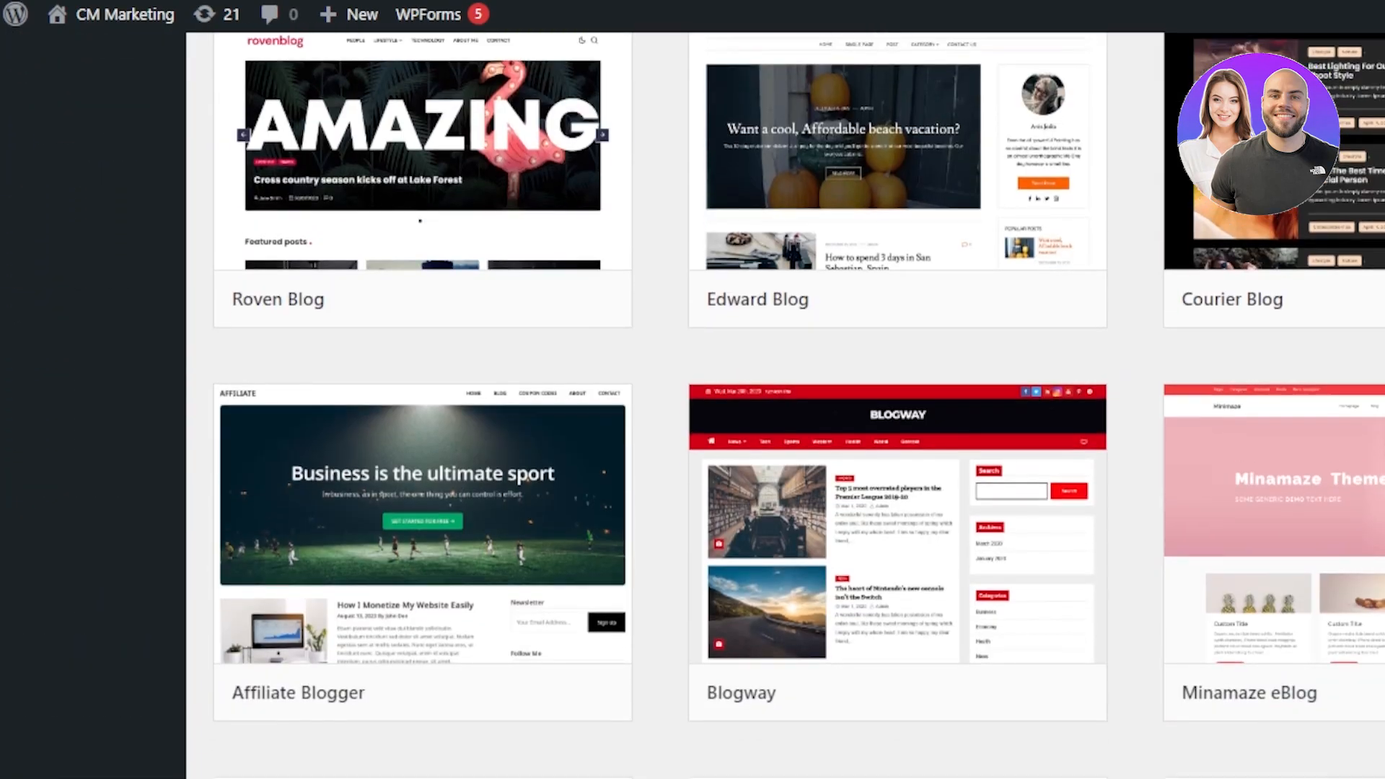
scroll(799, 405, up, 10)
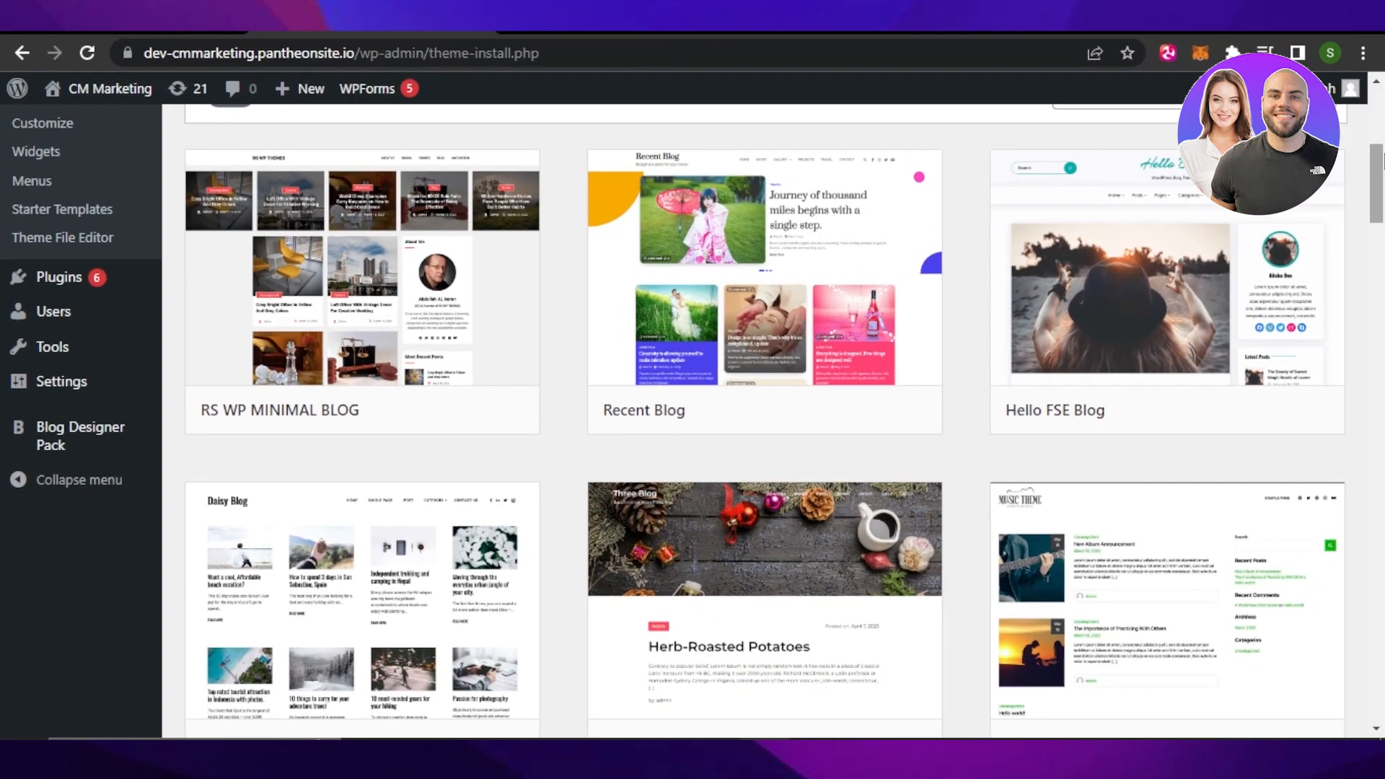
scroll(798, 404, down, 2)
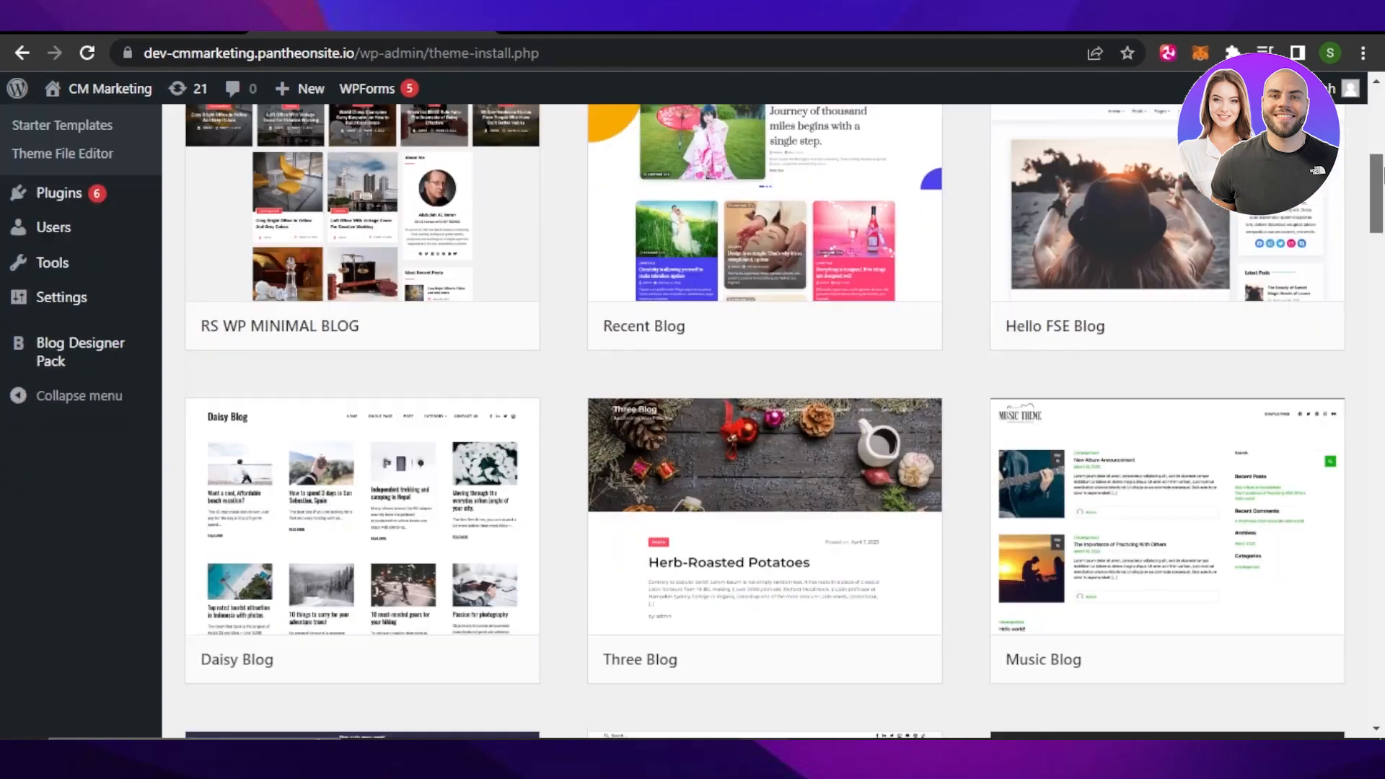
drag(1382, 176, 1381, 524)
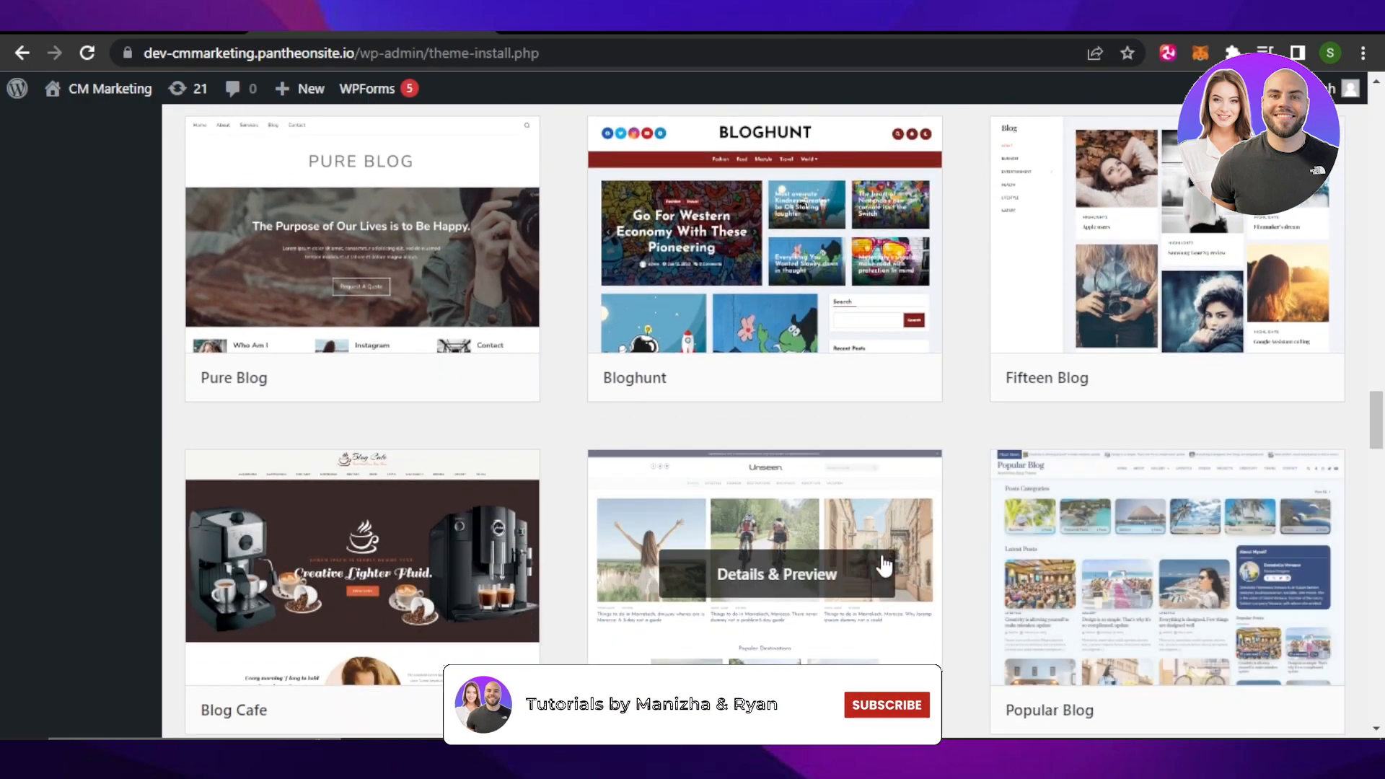